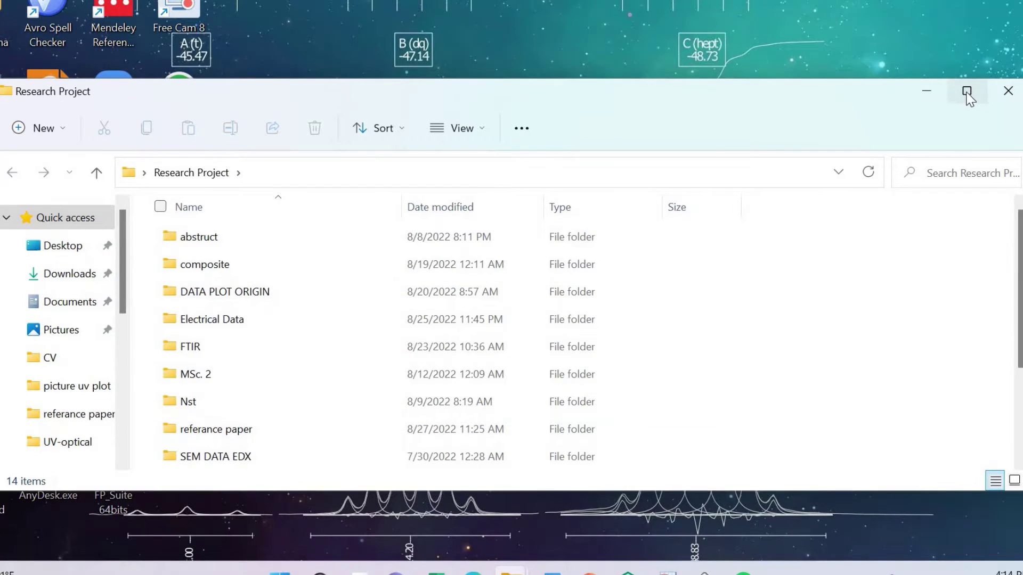
Step: Maximize Explorer and open Sample 01.Sample.csv from the UV-optical folder
{"action": "left_click", "coordinate": [966, 96]}
{"action": "double_click", "coordinate": [151, 402]}
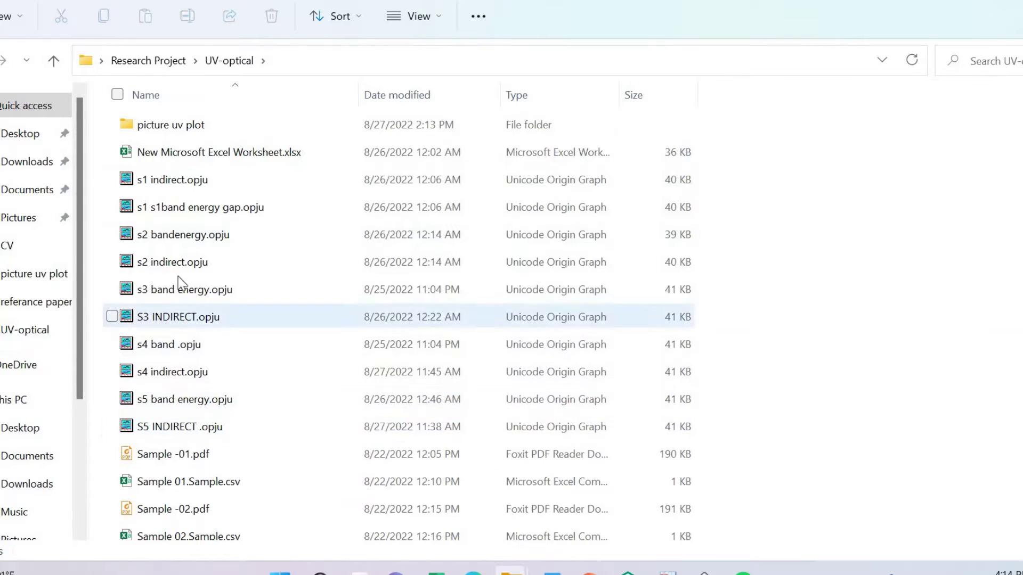
{"action": "scroll", "coordinate": [173, 329], "scroll_direction": "down", "scroll_amount": 2}
{"action": "scroll", "coordinate": [173, 329], "scroll_direction": "up", "scroll_amount": 1}
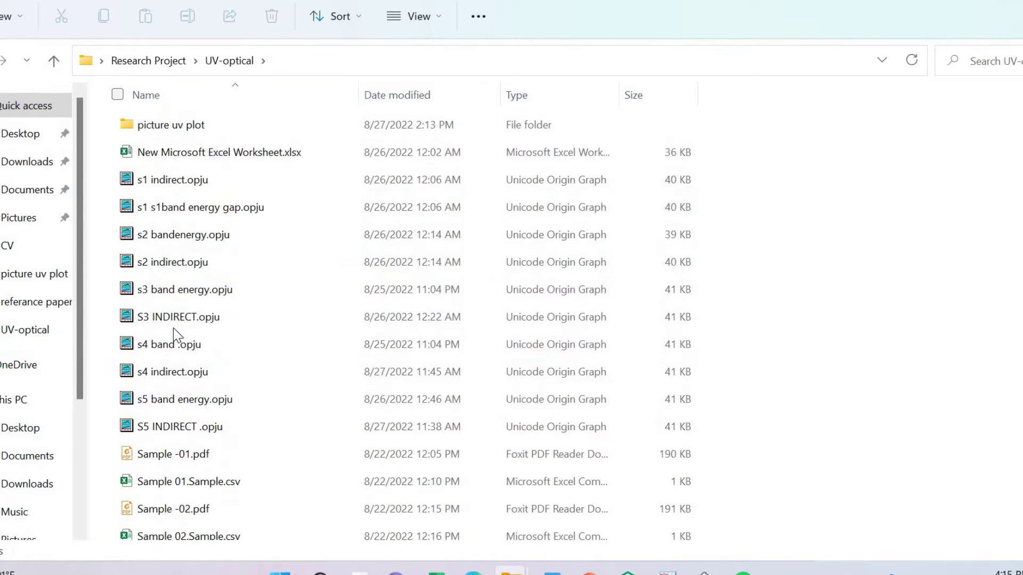
{"action": "scroll", "coordinate": [192, 330], "scroll_direction": "down", "scroll_amount": 4}
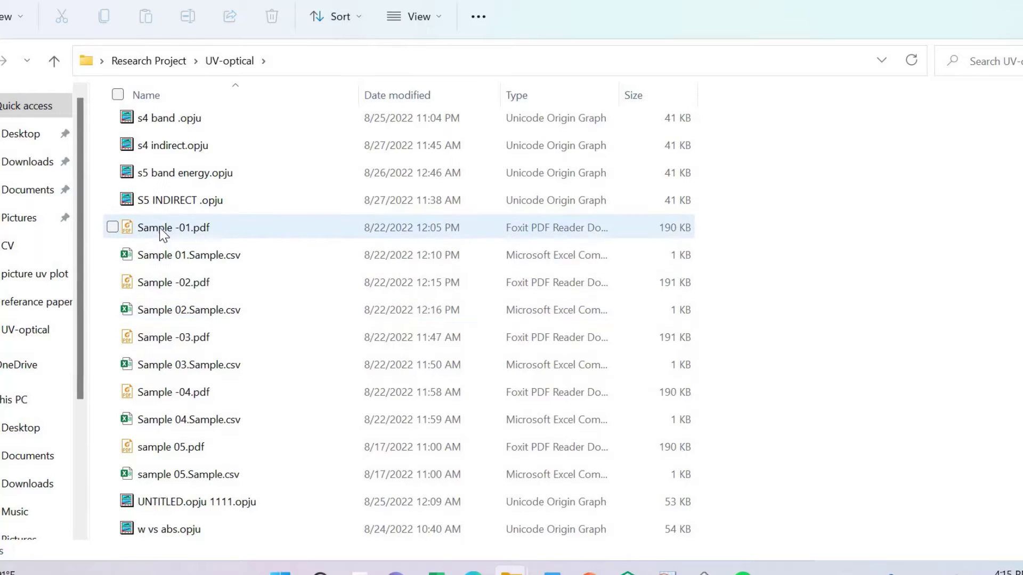
{"action": "double_click", "coordinate": [159, 255]}
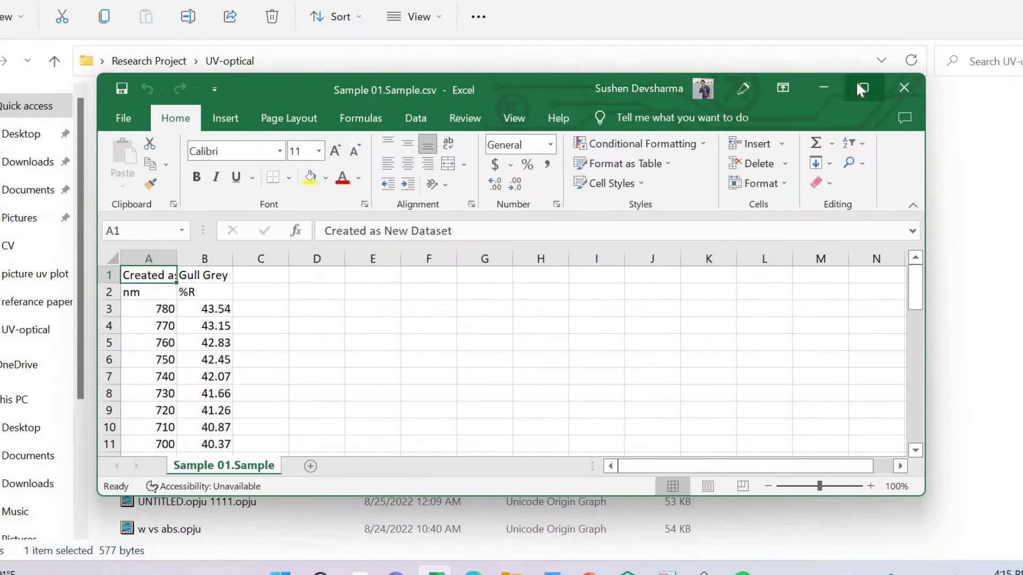
Step: Maximize Excel, add a new Sheet1, and select the nm and %R data A2:B42 on Sample 01.Sample
{"action": "left_click", "coordinate": [863, 88]}
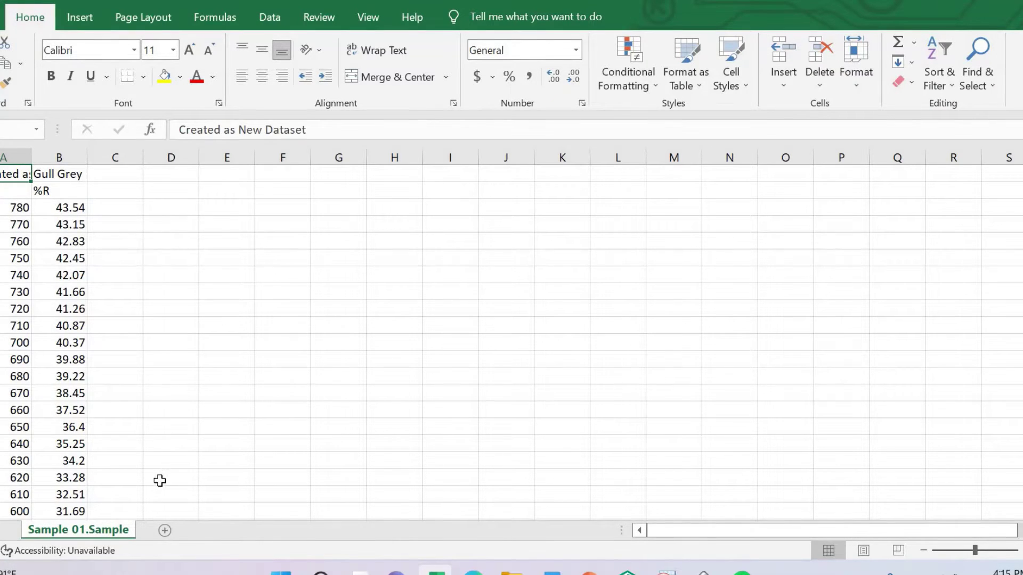
{"action": "left_click", "coordinate": [164, 532]}
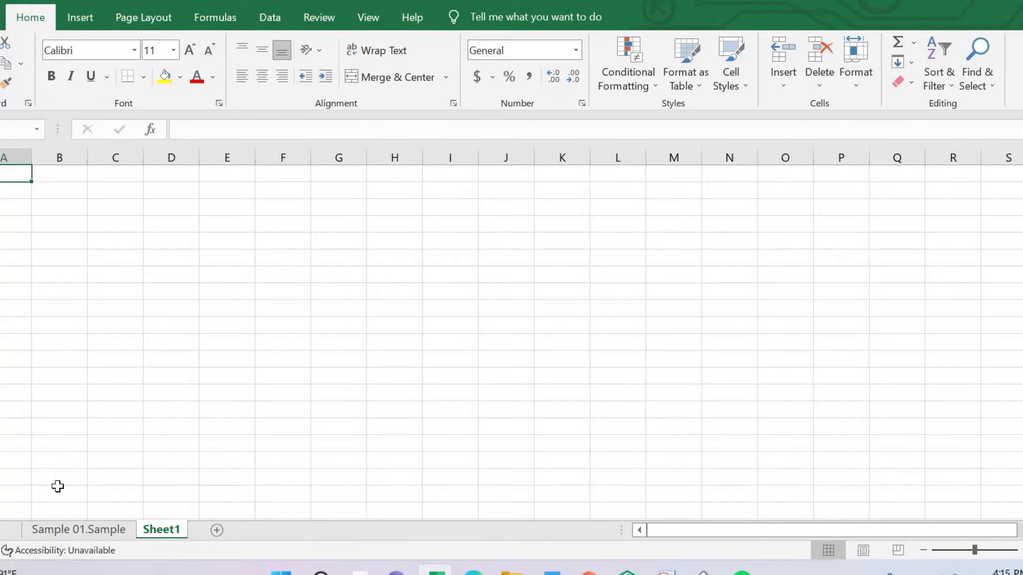
{"action": "left_click", "coordinate": [75, 531]}
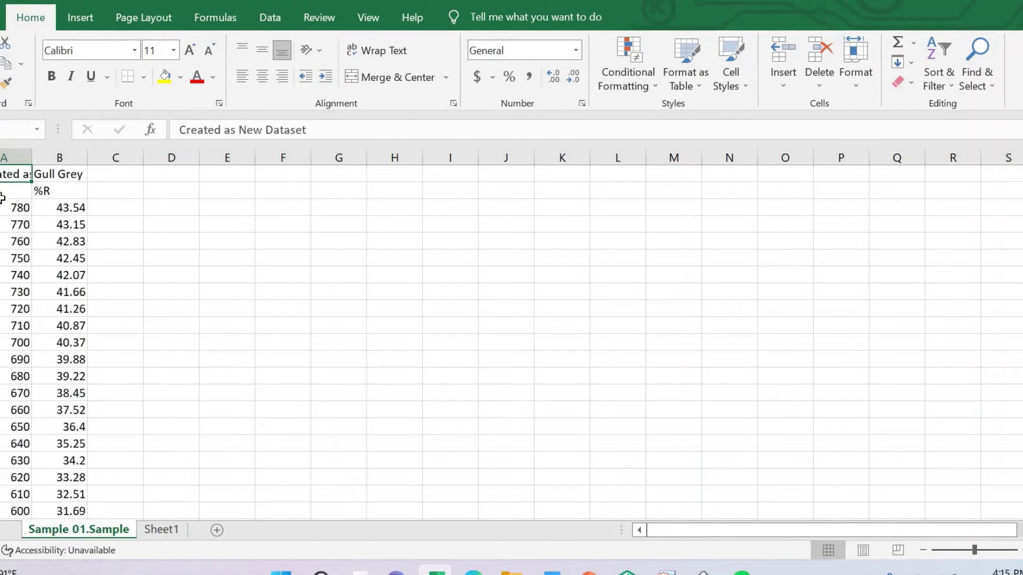
{"action": "left_click_drag", "start_coordinate": [16, 191], "coordinate": [62, 326]}
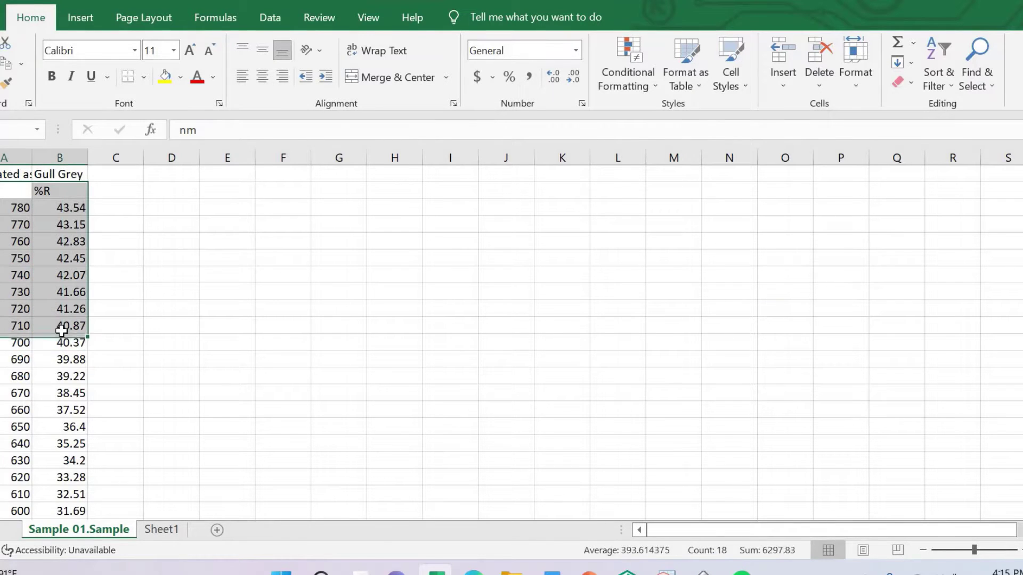
{"action": "left_click", "coordinate": [155, 255]}
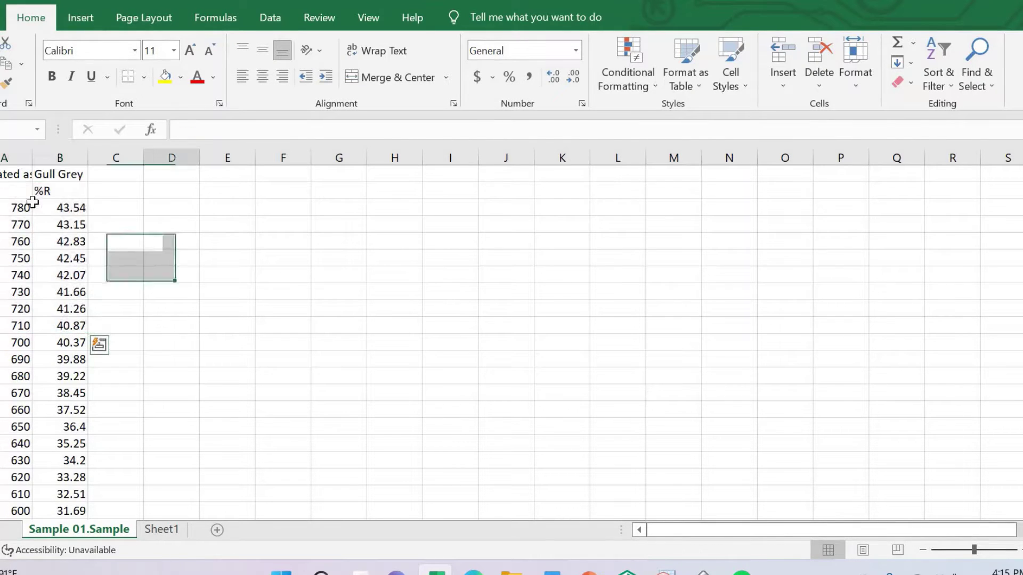
{"action": "left_click_drag", "start_coordinate": [16, 190], "coordinate": [50, 459]}
Step: Copy the selected data and paste it into Sheet1 starting at A1
{"action": "right_click", "coordinate": [62, 258]}
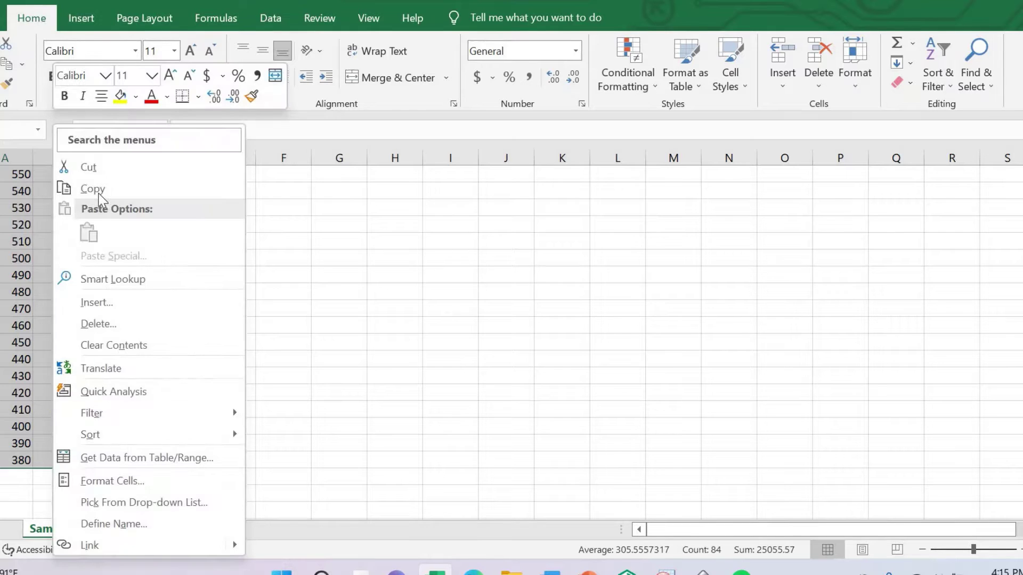
{"action": "left_click", "coordinate": [93, 189]}
{"action": "scroll", "coordinate": [62, 445], "scroll_direction": "up", "scroll_amount": 8}
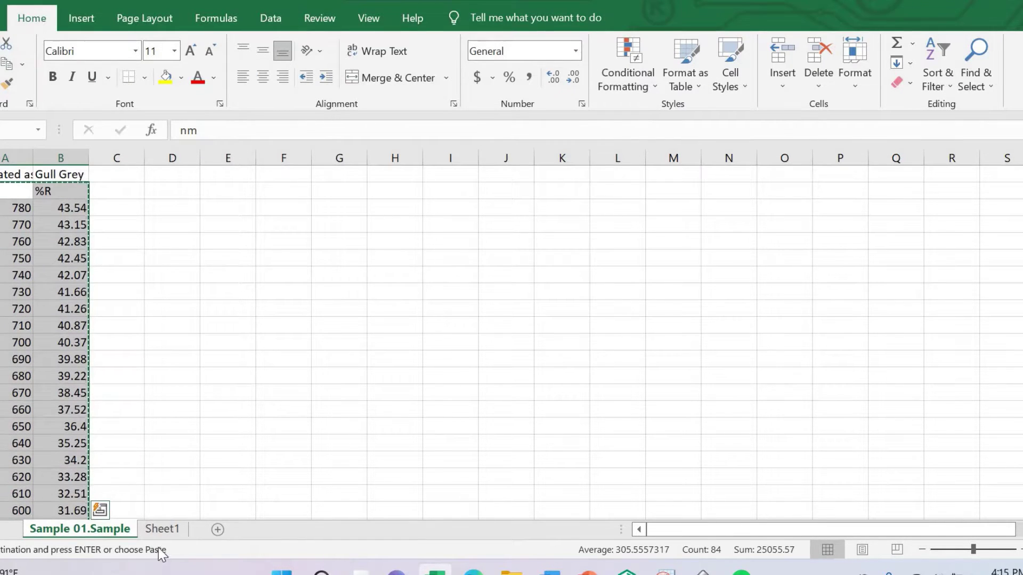
{"action": "left_click", "coordinate": [169, 530]}
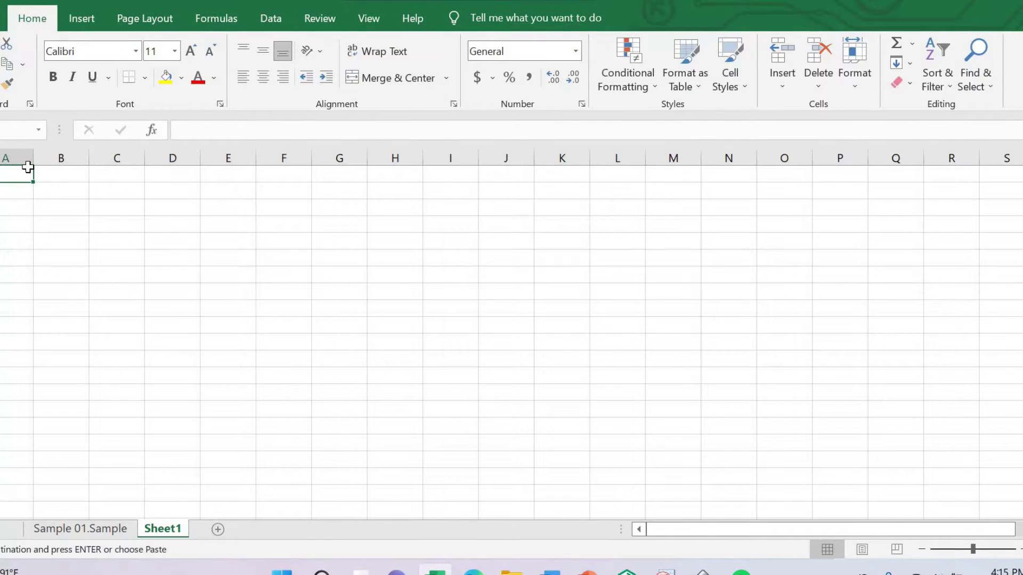
{"action": "key", "text": "ctrl+v"}
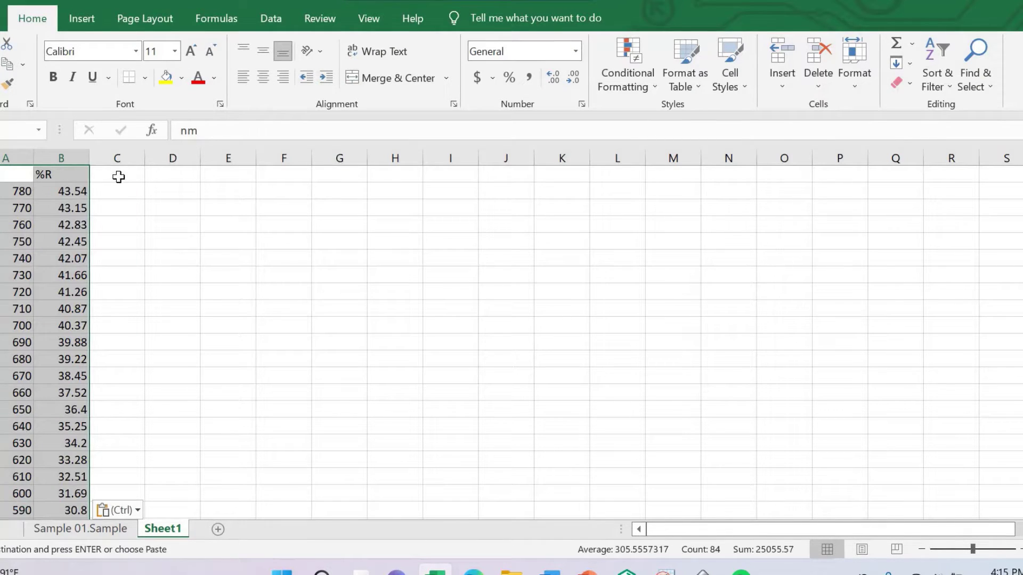
{"action": "left_click", "coordinate": [118, 177]}
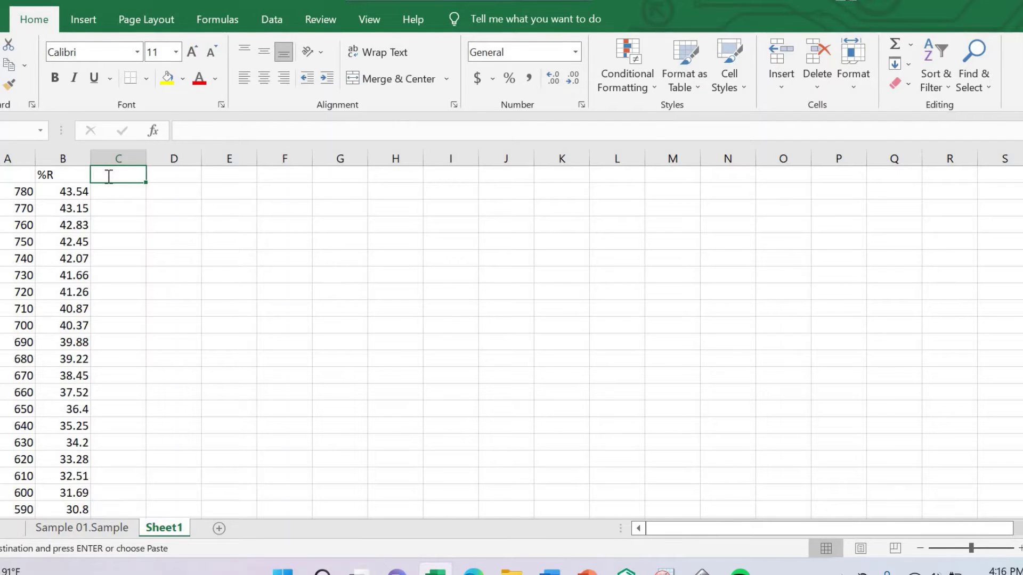
Step: Head column C 'R' and fill =B2/2 down to row 42
{"action": "type", "text": "R"}
{"action": "key", "text": "Return"}
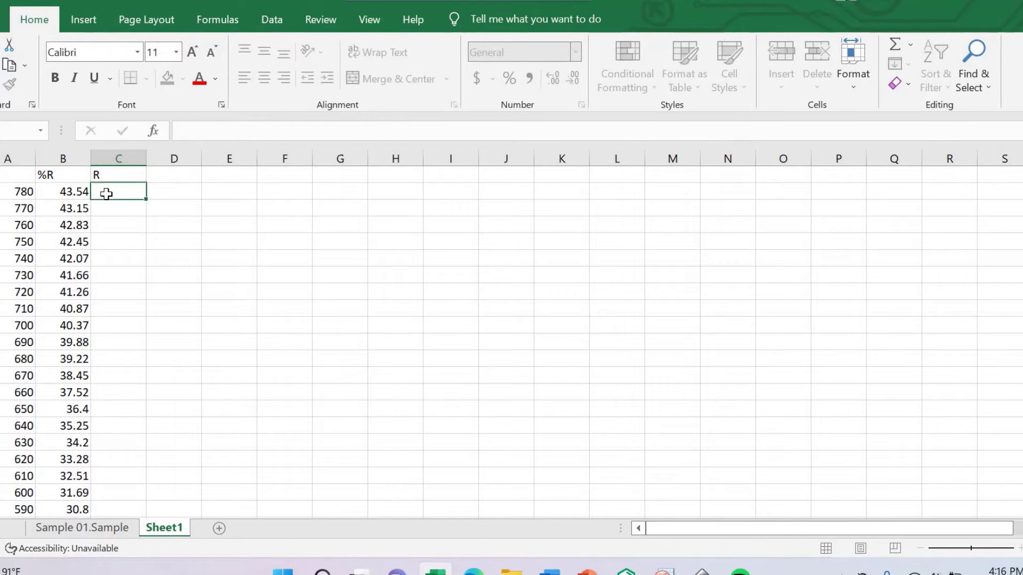
{"action": "type", "text": "="}
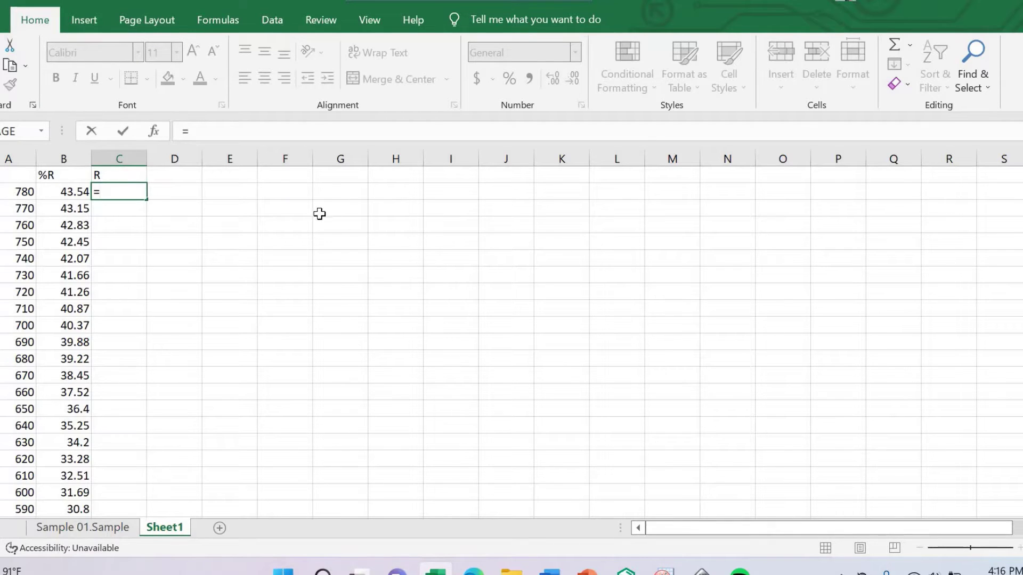
{"action": "left_click", "coordinate": [69, 192]}
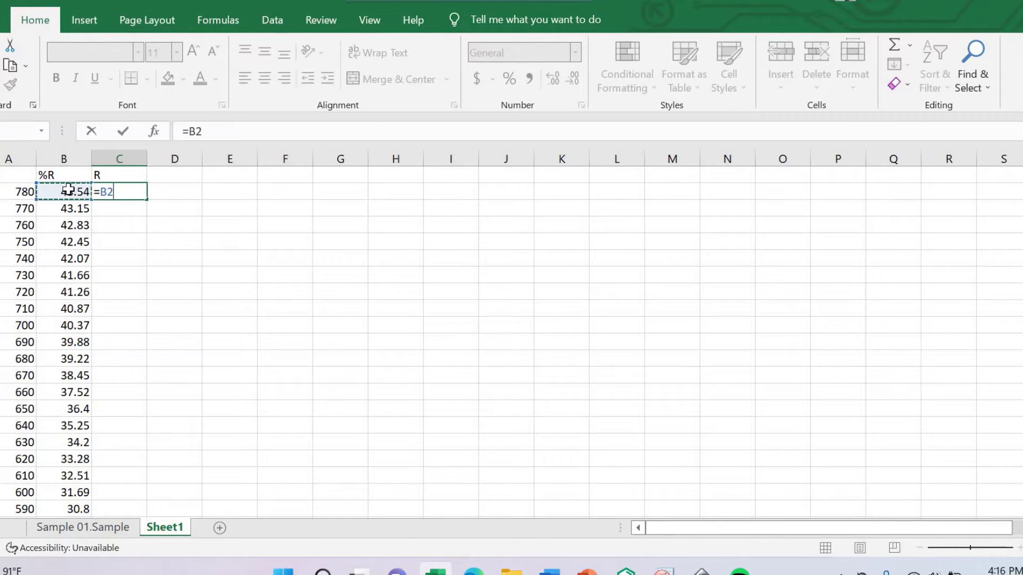
{"action": "type", "text": "/2"}
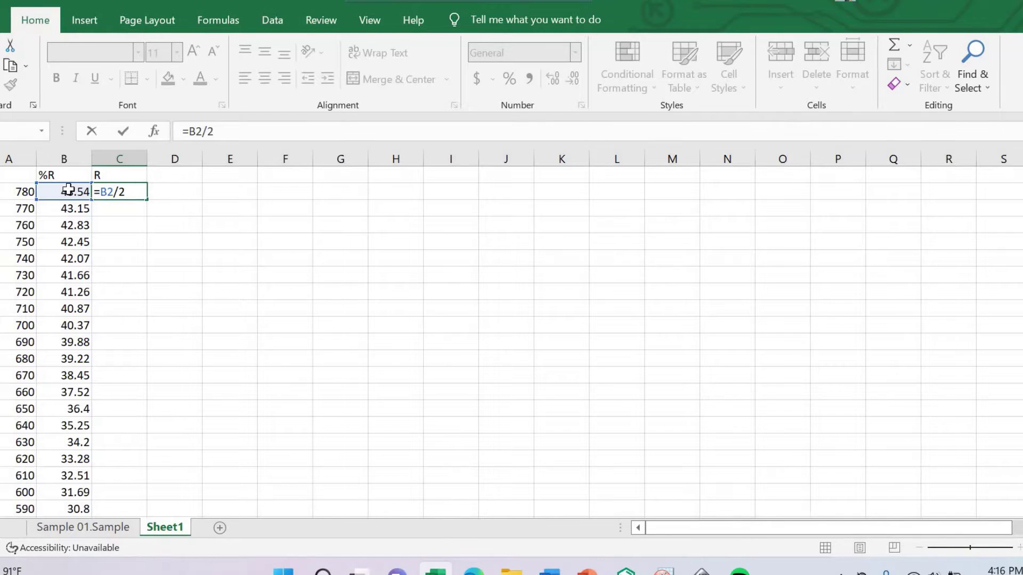
{"action": "key", "text": "Return"}
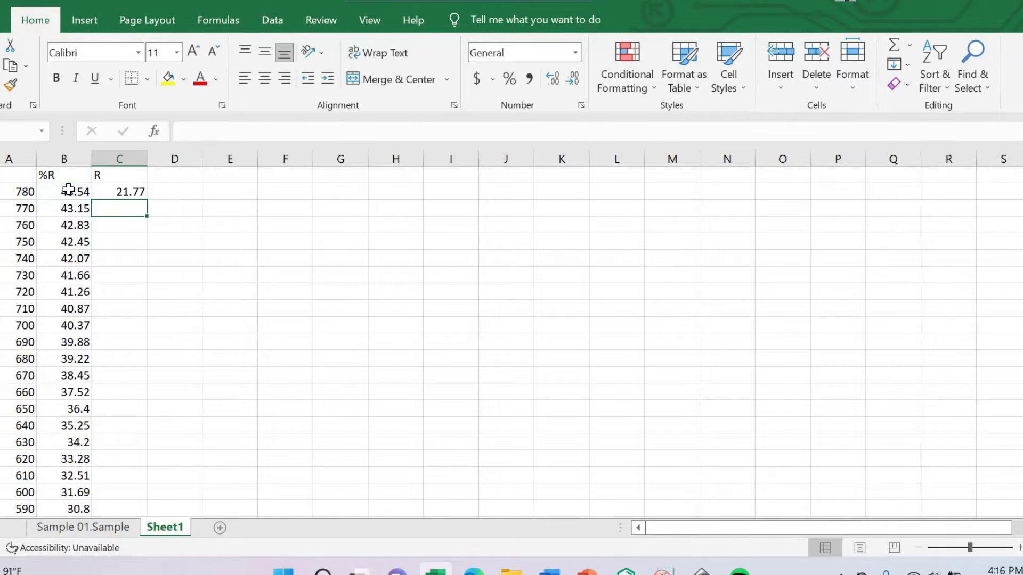
{"action": "left_click", "coordinate": [120, 191]}
{"action": "left_click_drag", "start_coordinate": [146, 198], "coordinate": [115, 457]}
{"action": "scroll", "coordinate": [187, 344], "scroll_direction": "up", "scroll_amount": 8}
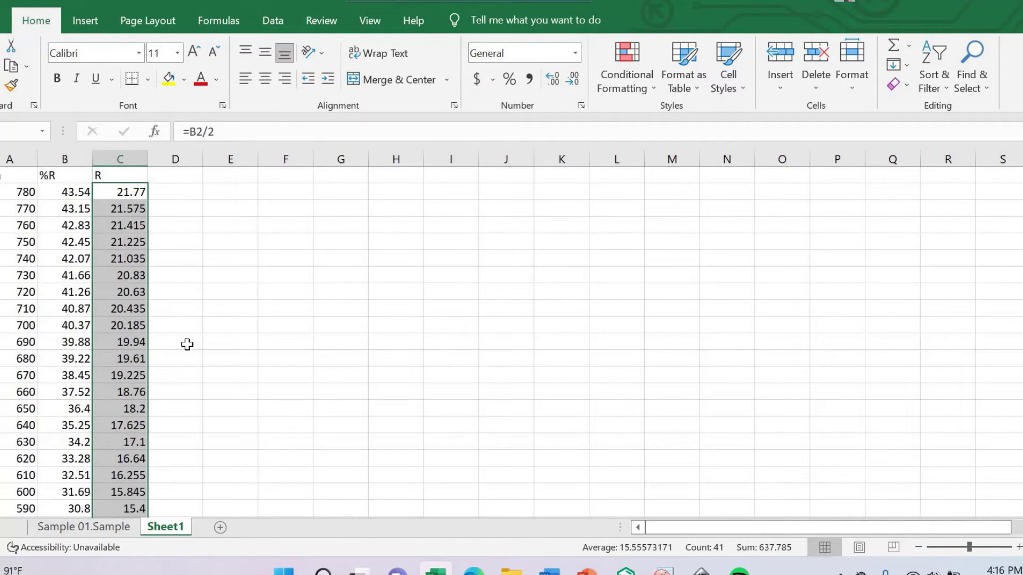
{"action": "left_click", "coordinate": [163, 172]}
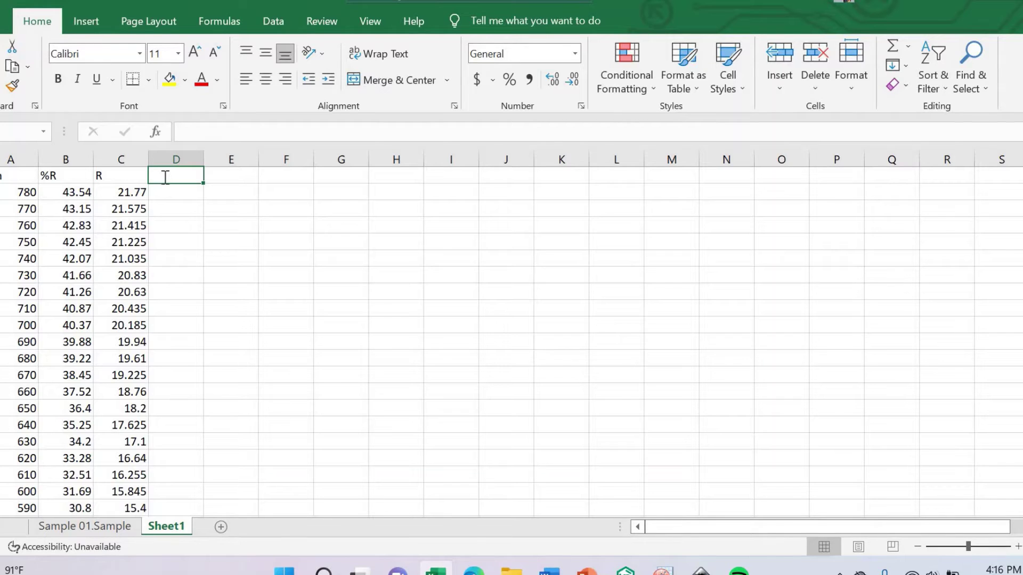
Step: Head D1 '(1-R)^2' and change column C to =B2/100, filled down, giving 0.4354
{"action": "type", "text": "(1-R)^2"}
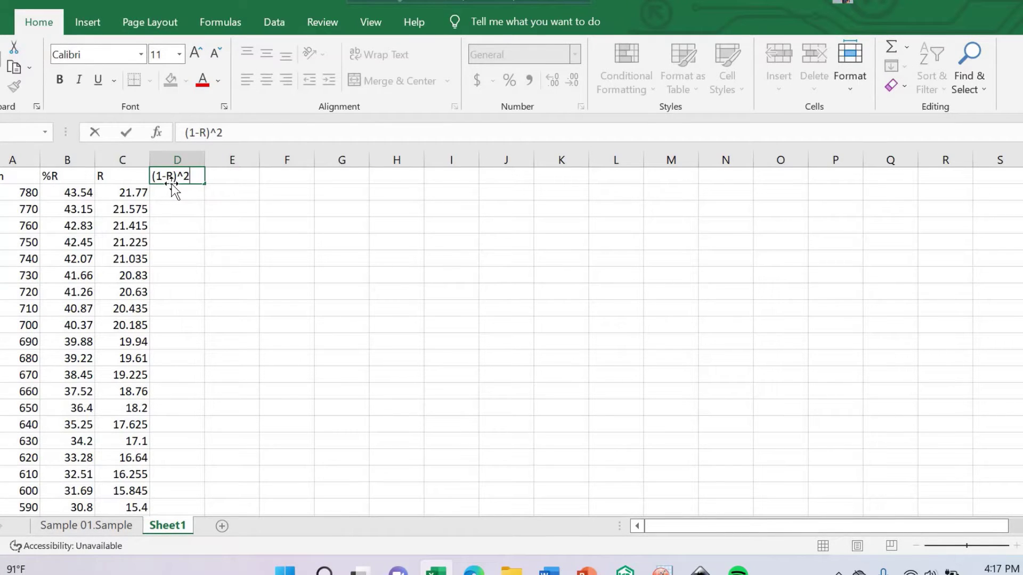
{"action": "double_click", "coordinate": [131, 198]}
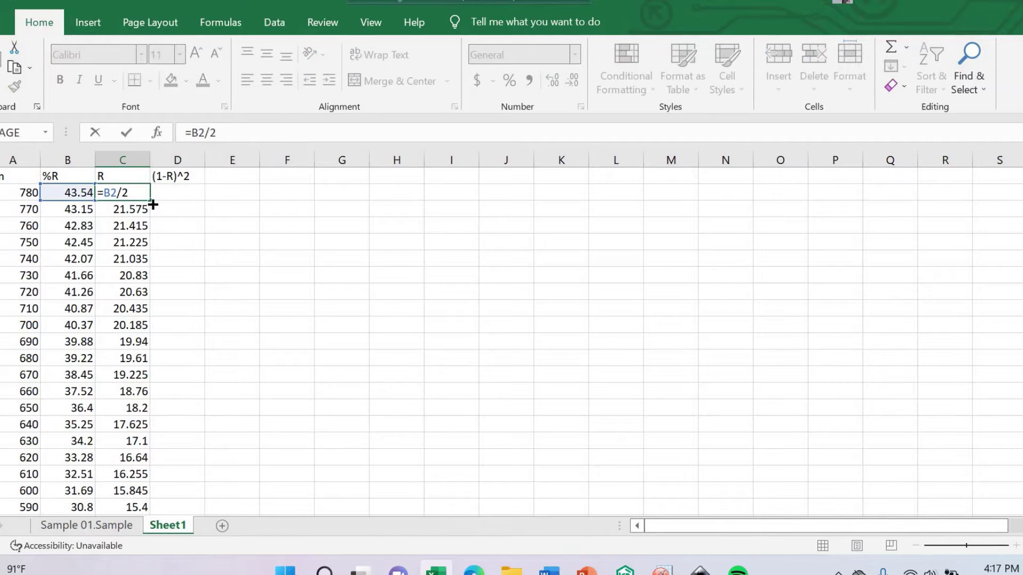
{"action": "key", "text": "BackSpace"}
{"action": "type", "text": "100"}
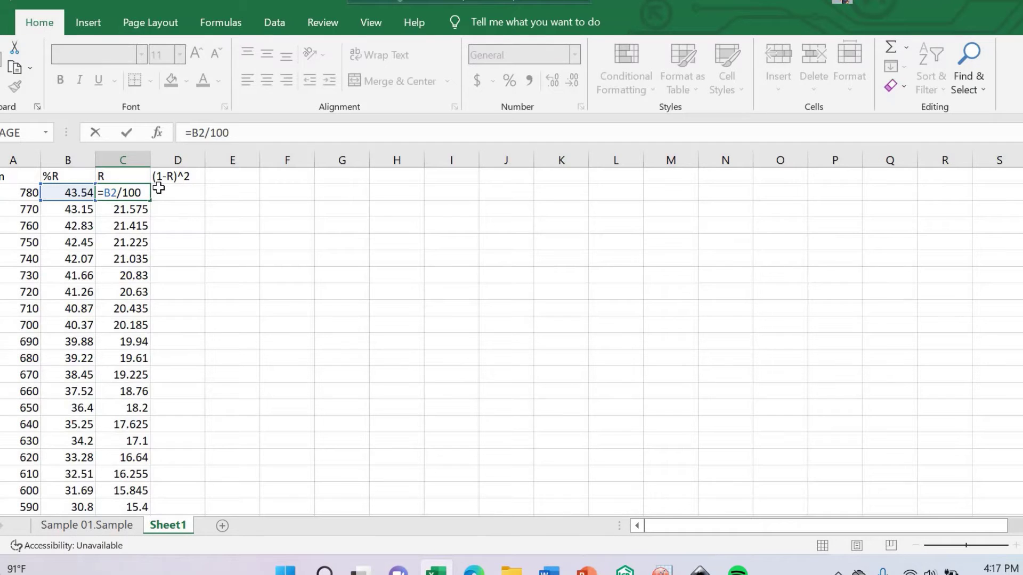
{"action": "key", "text": "Return"}
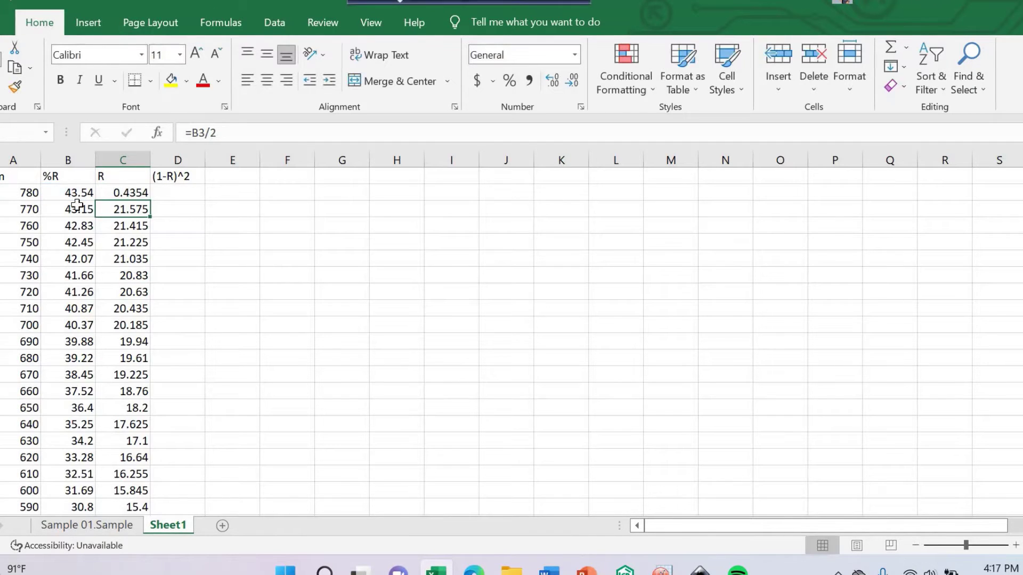
{"action": "left_click", "coordinate": [144, 197]}
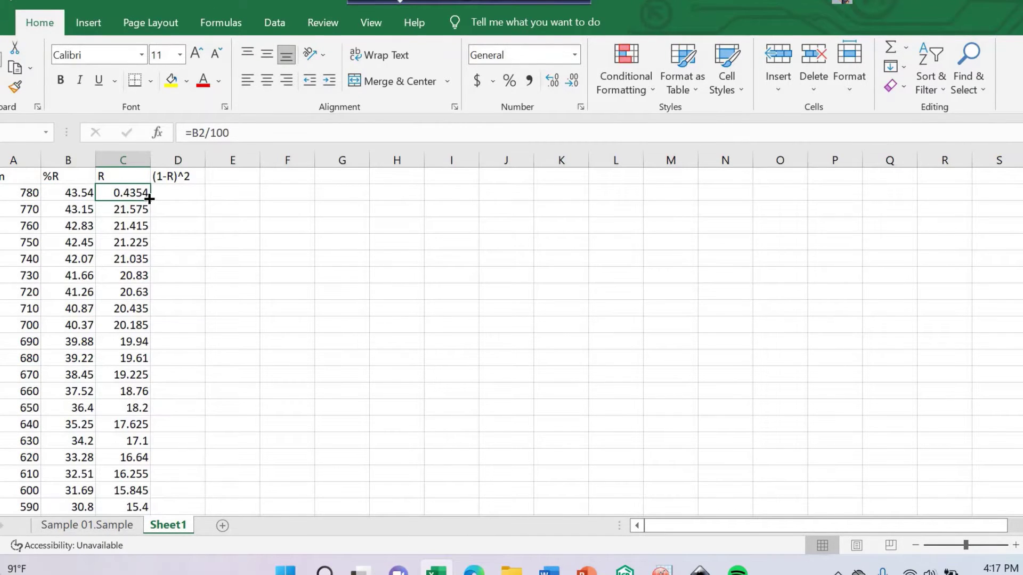
{"action": "left_click_drag", "start_coordinate": [149, 198], "coordinate": [137, 497]}
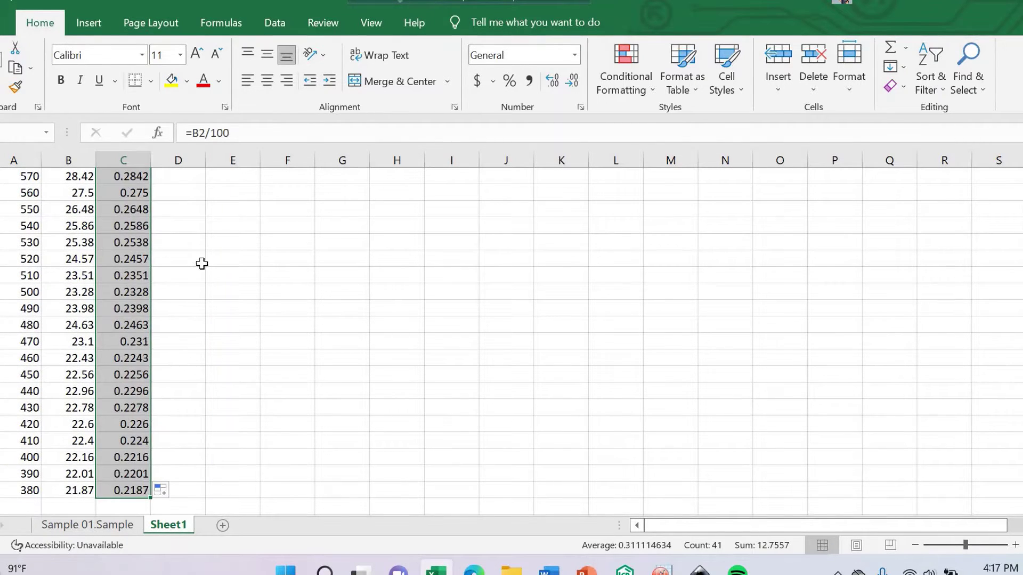
{"action": "scroll", "coordinate": [202, 263], "scroll_direction": "up", "scroll_amount": 7}
{"action": "left_click", "coordinate": [170, 189]}
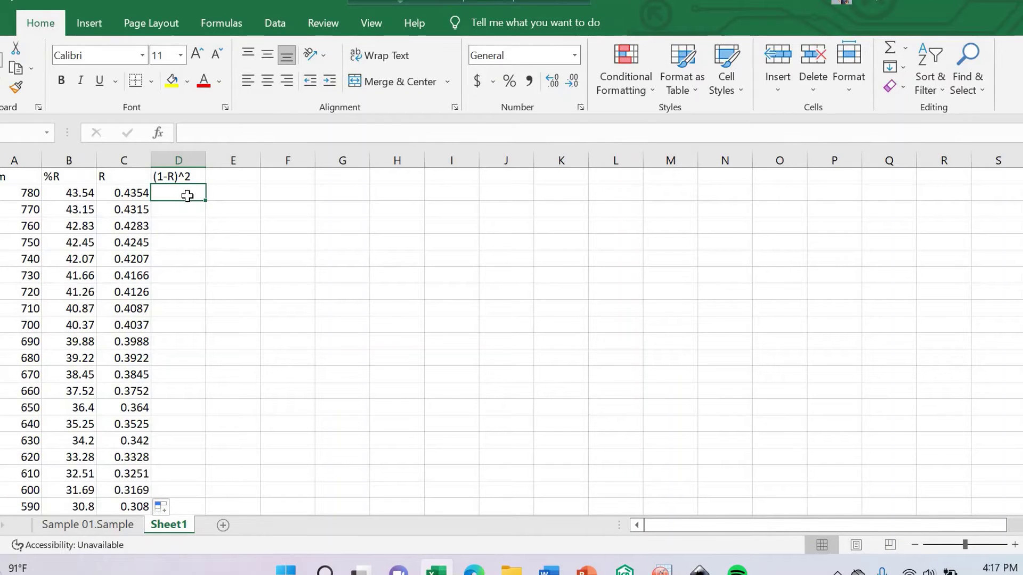
Step: Enter =(1-C2)^2 in D2 and fill it down column D to the 380 nm row
{"action": "type", "text": "="}
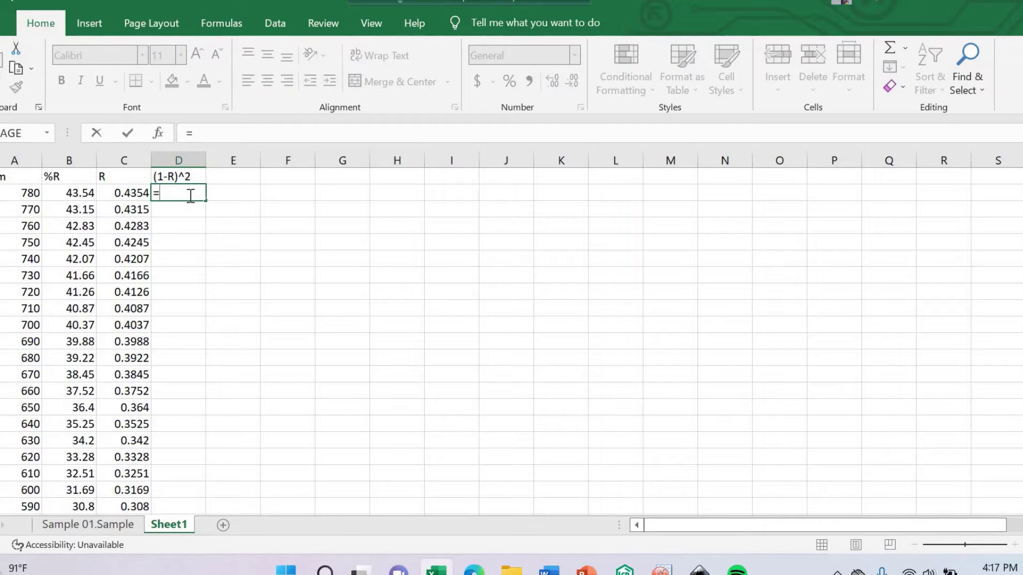
{"action": "type", "text": "(1-"}
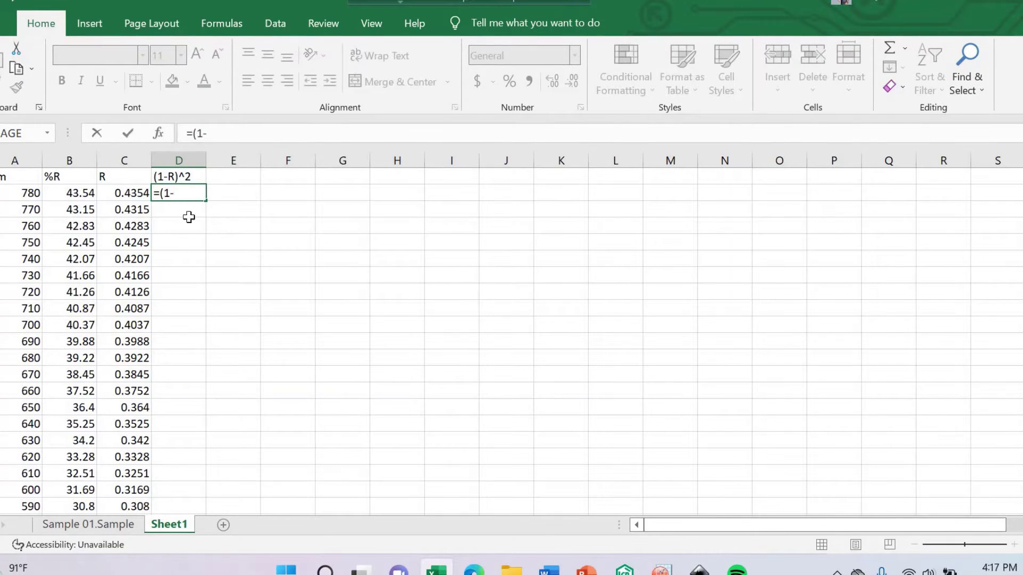
{"action": "left_click", "coordinate": [116, 193]}
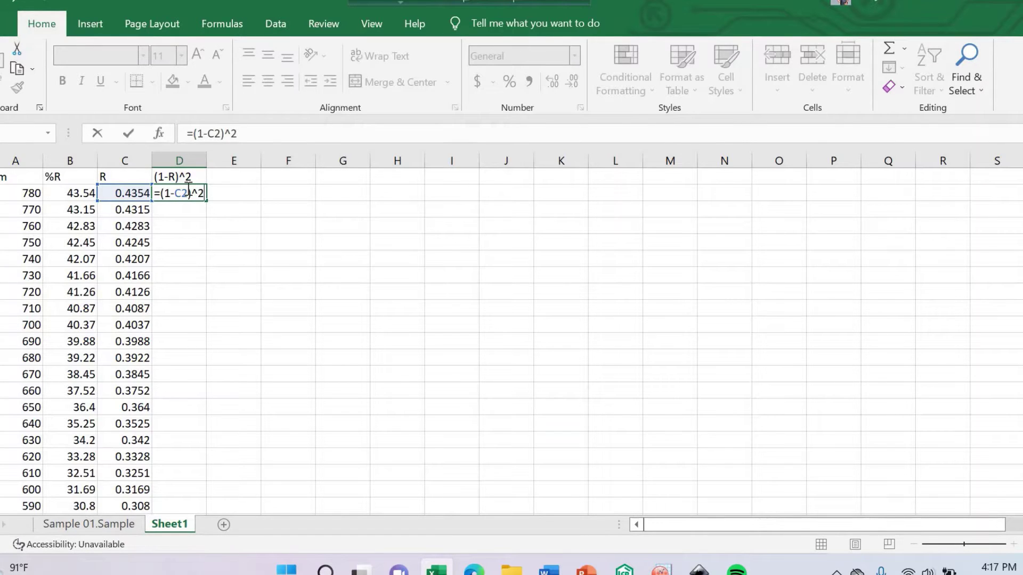
{"action": "type", "text": "^2"}
{"action": "key", "text": "Return"}
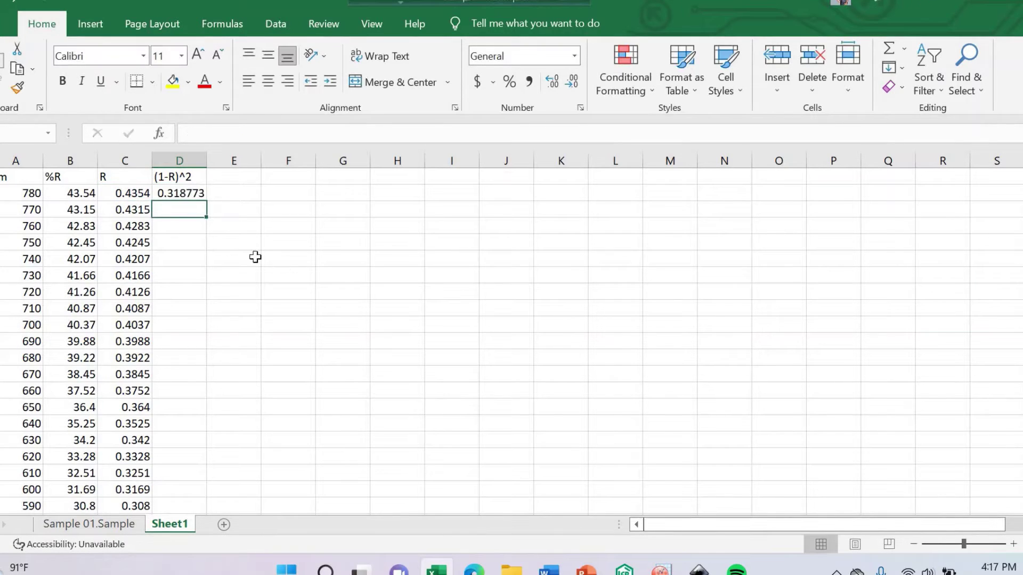
{"action": "left_click", "coordinate": [181, 196]}
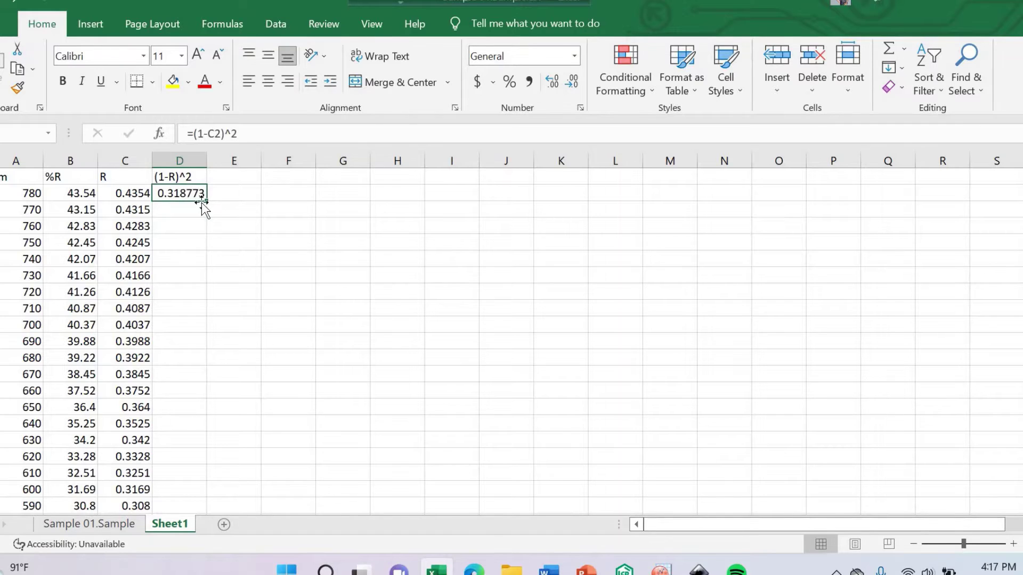
{"action": "mouse_move", "coordinate": [204, 199]}
{"action": "left_mouse_down"}
{"action": "mouse_move", "coordinate": [213, 360]}
{"action": "mouse_move", "coordinate": [245, 537]}
{"action": "mouse_move", "coordinate": [236, 501]}
{"action": "left_mouse_up"}
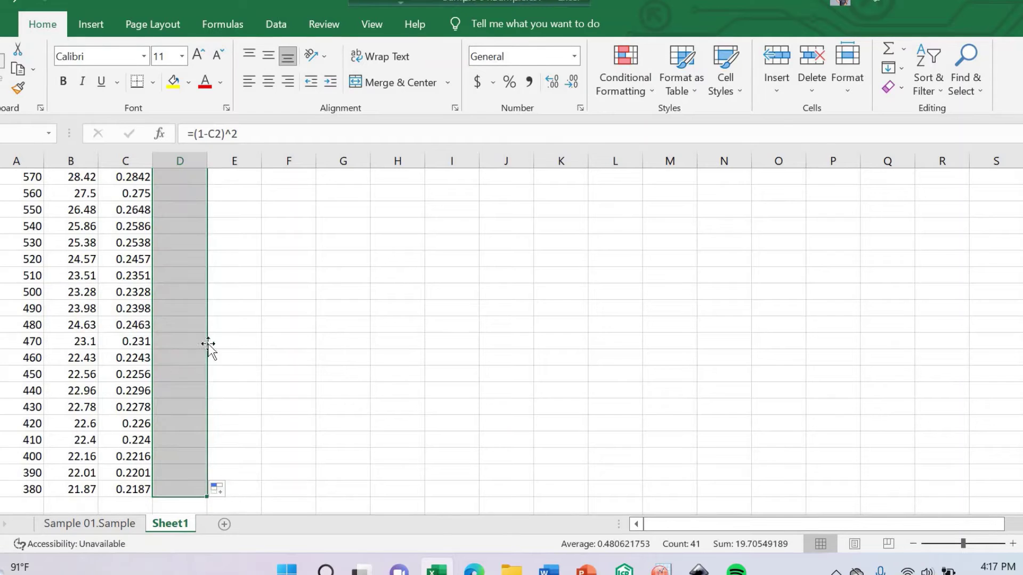
{"action": "scroll", "coordinate": [226, 330], "scroll_direction": "up", "scroll_amount": 5}
{"action": "scroll", "coordinate": [221, 213], "scroll_direction": "up", "scroll_amount": 3}
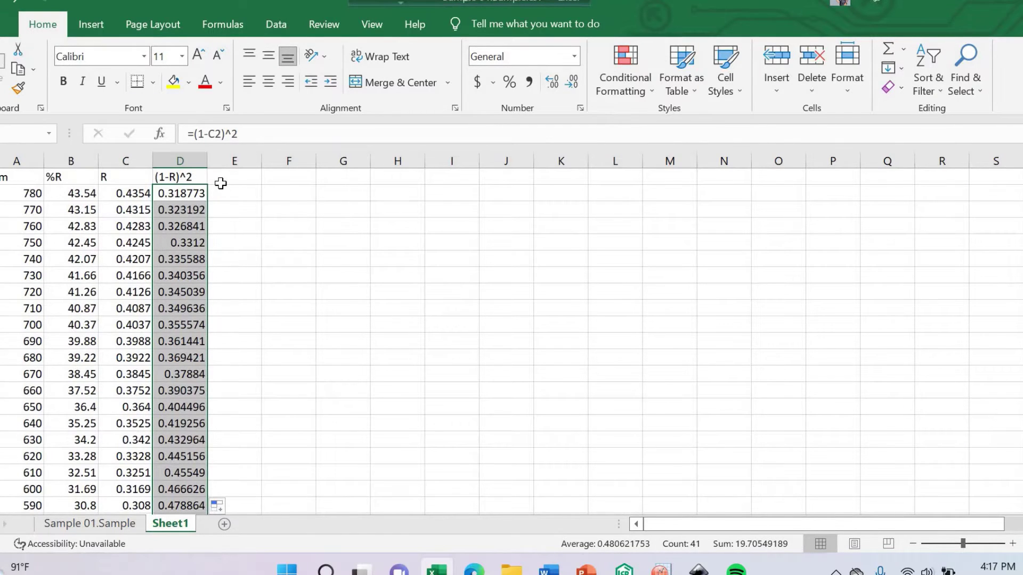
{"action": "left_click", "coordinate": [224, 182]}
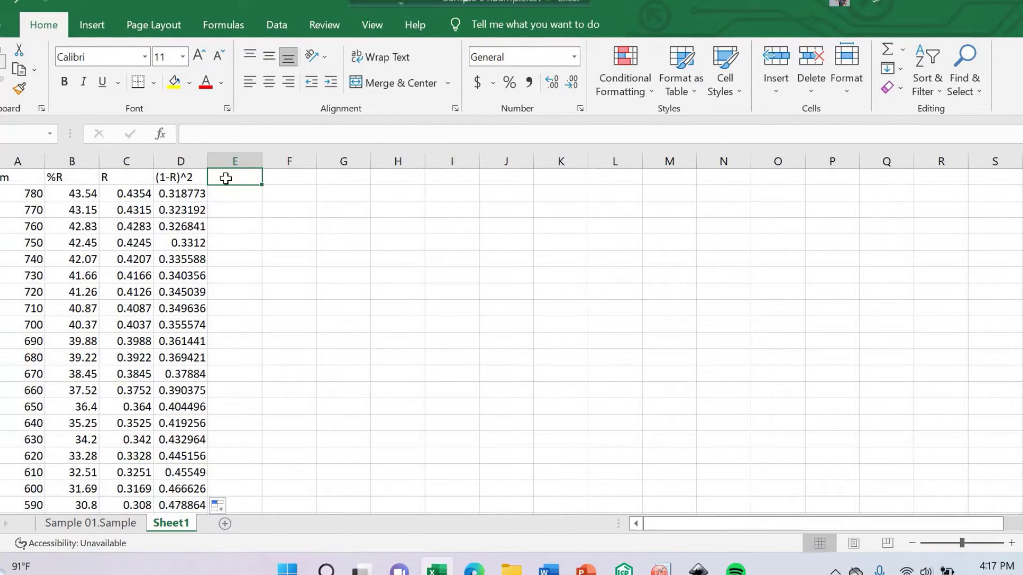
Step: Type the header (1-r)^2/2R in E1
{"action": "type", "text": "(1-r"}
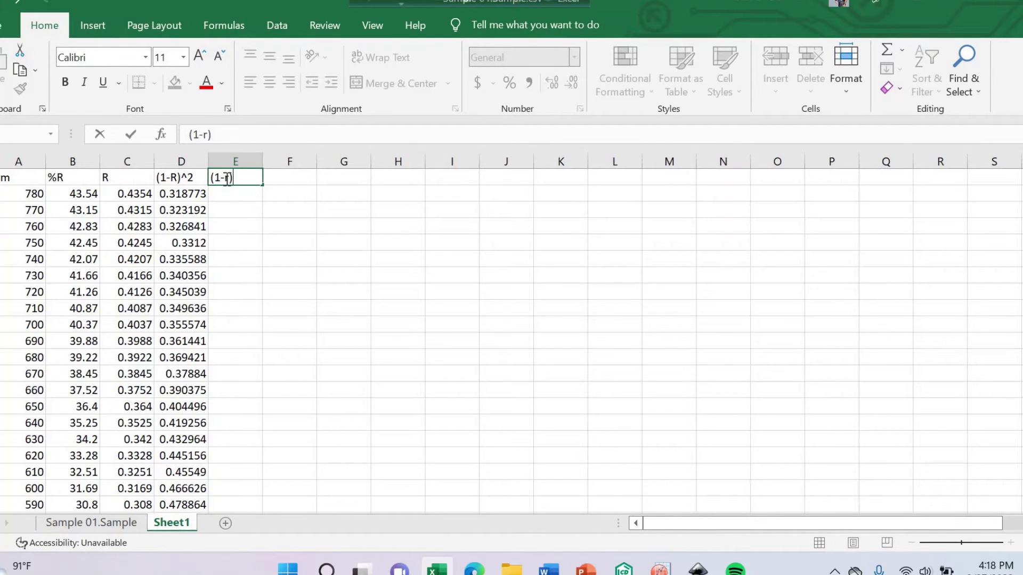
{"action": "type", "text": "^2"}
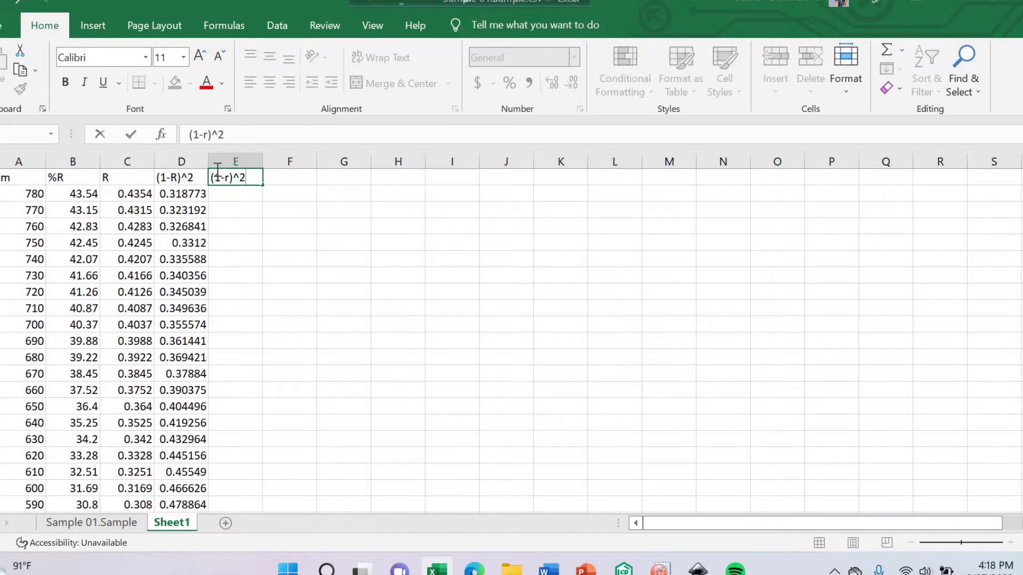
{"action": "type", "text": "/"}
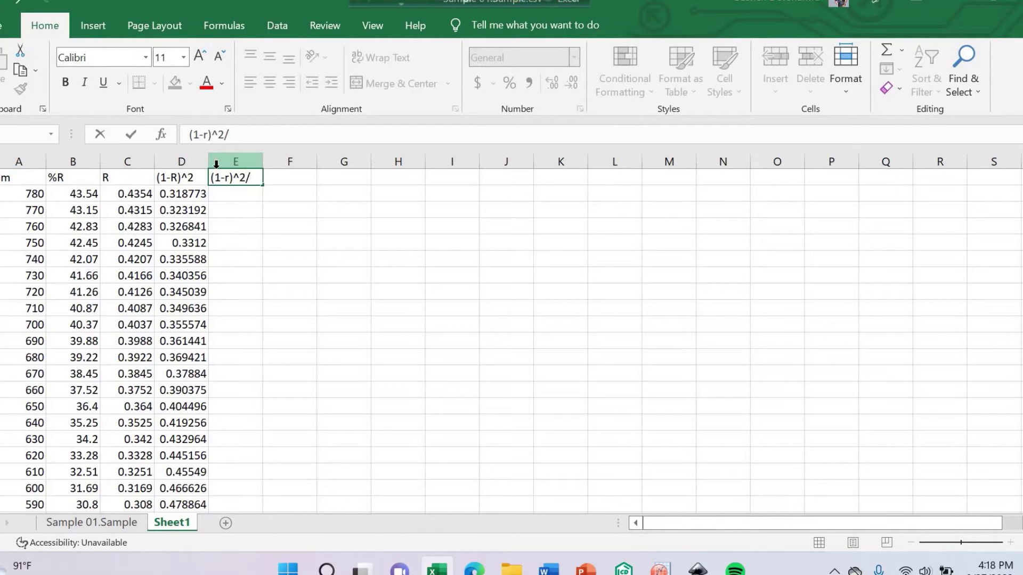
{"action": "type", "text": "2"}
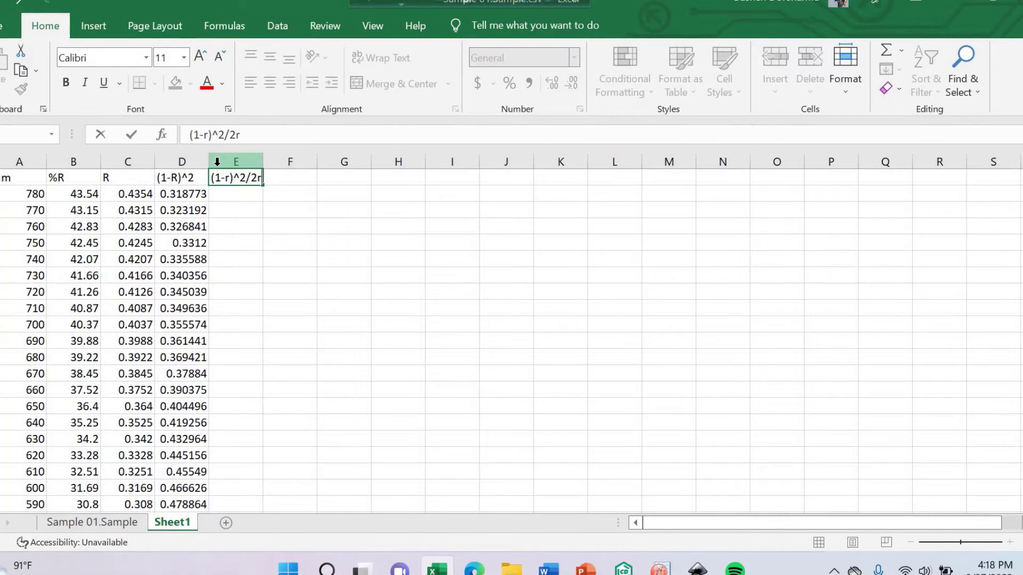
{"action": "type", "text": "R"}
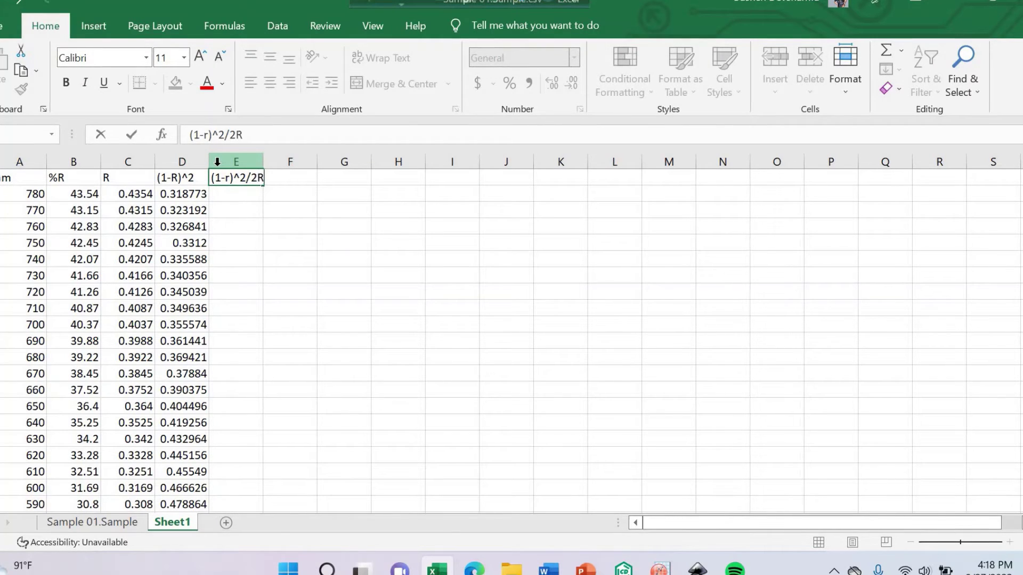
{"action": "key", "text": "Return"}
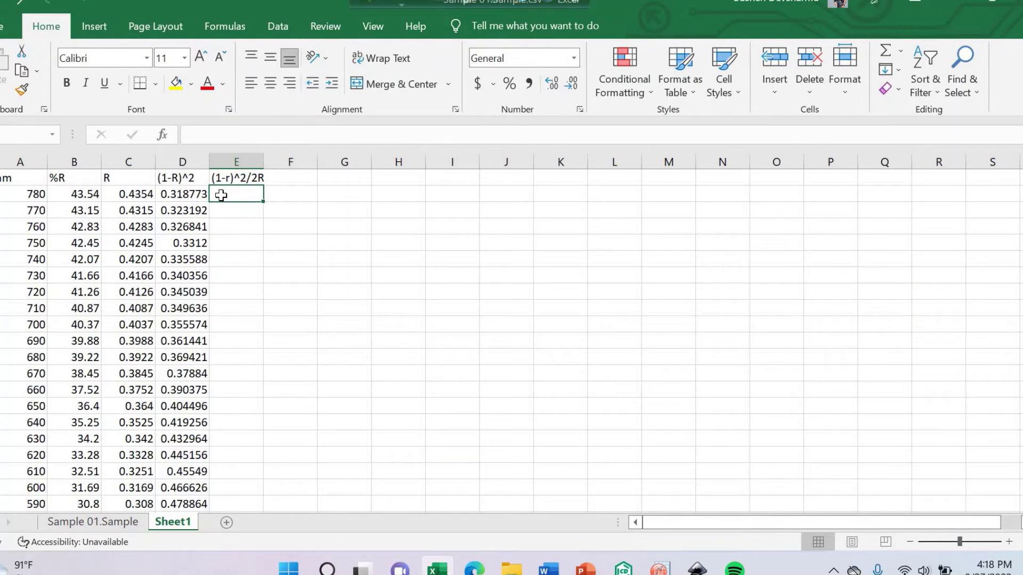
Step: Enter =D2/2*C2 in E2, fill it down column E, and widen column E
{"action": "type", "text": "="}
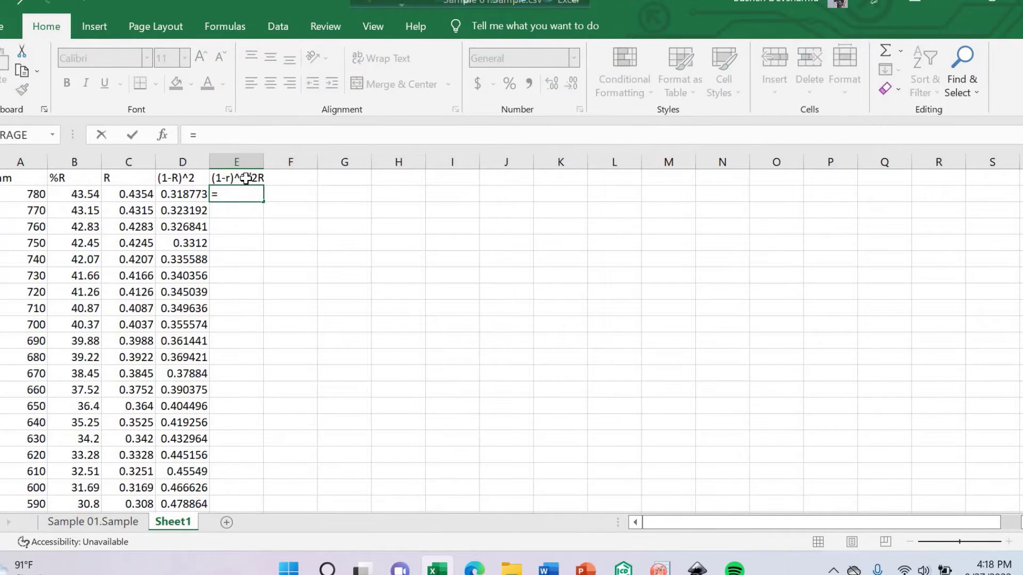
{"action": "left_click", "coordinate": [177, 199]}
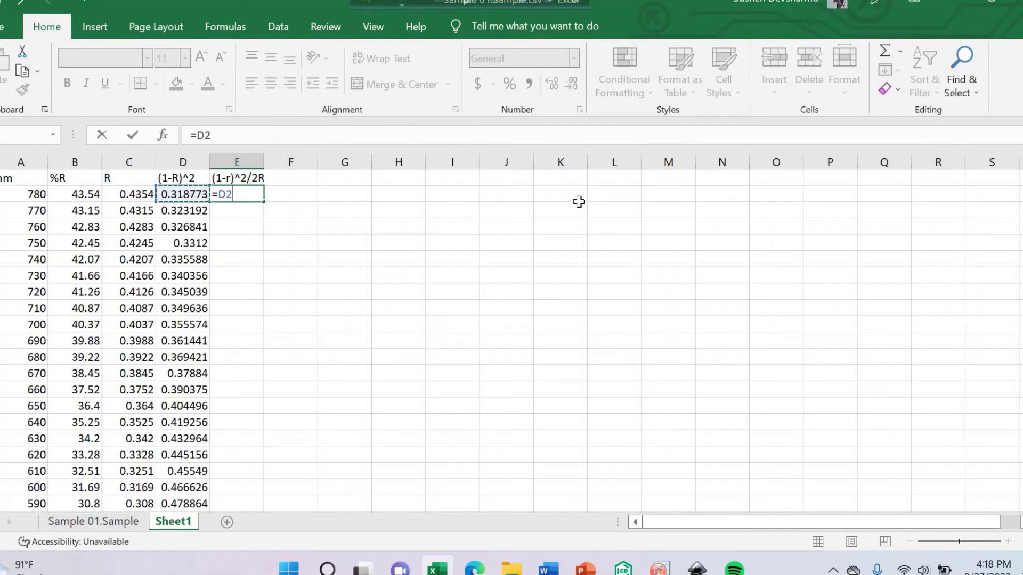
{"action": "type", "text": "/"}
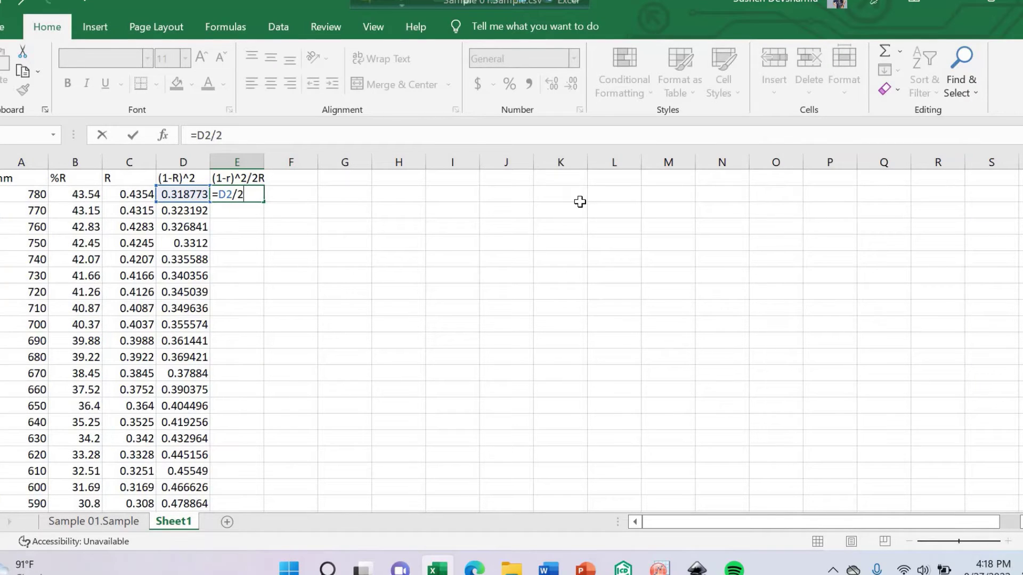
{"action": "type", "text": "2*"}
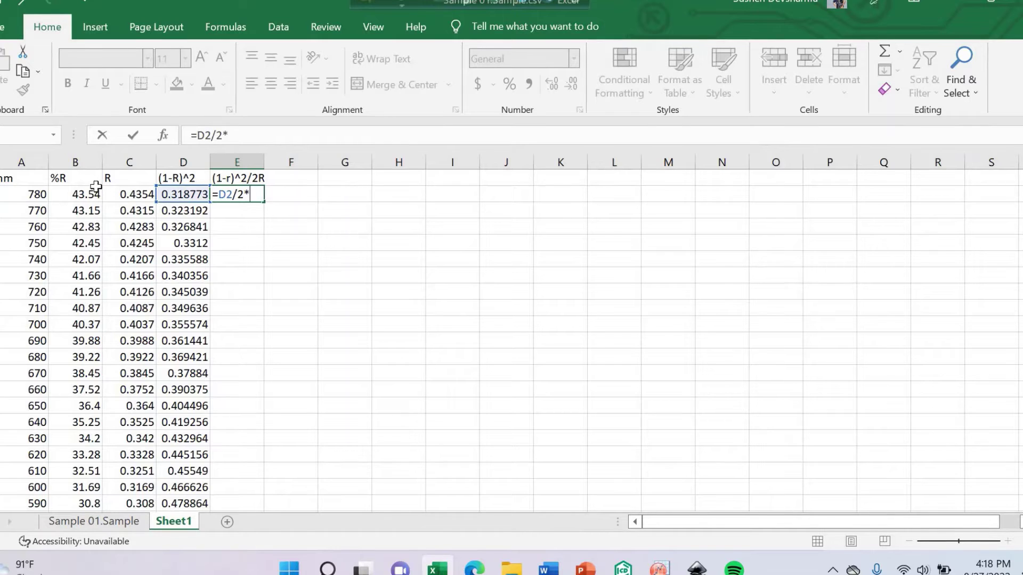
{"action": "left_click", "coordinate": [136, 195]}
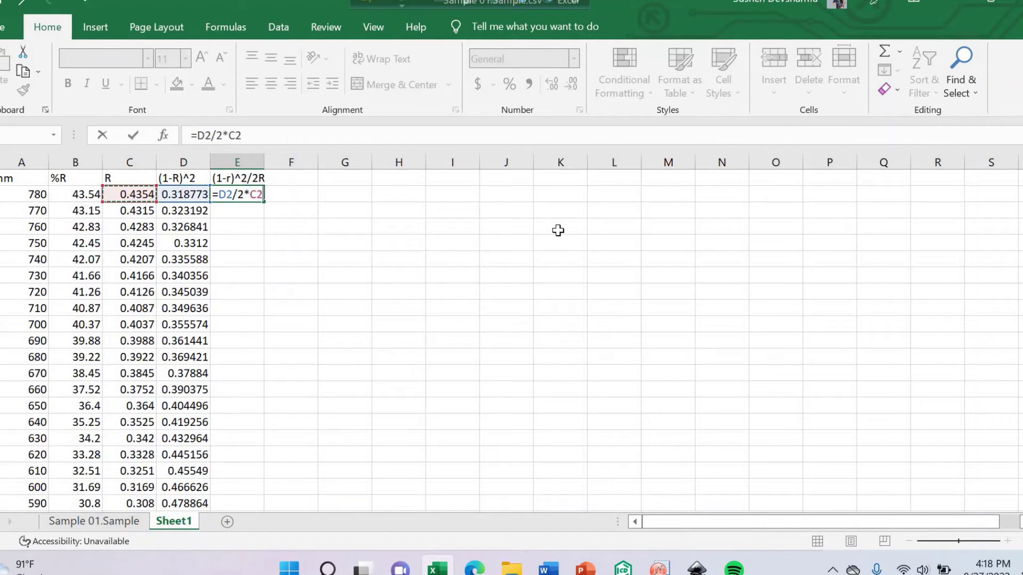
{"action": "key", "text": "Return"}
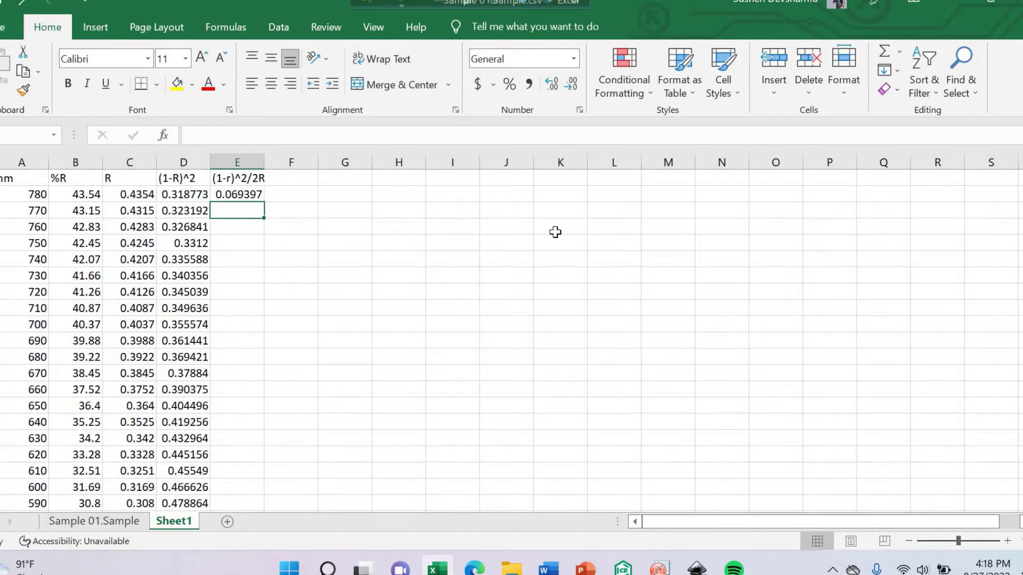
{"action": "left_click", "coordinate": [237, 194]}
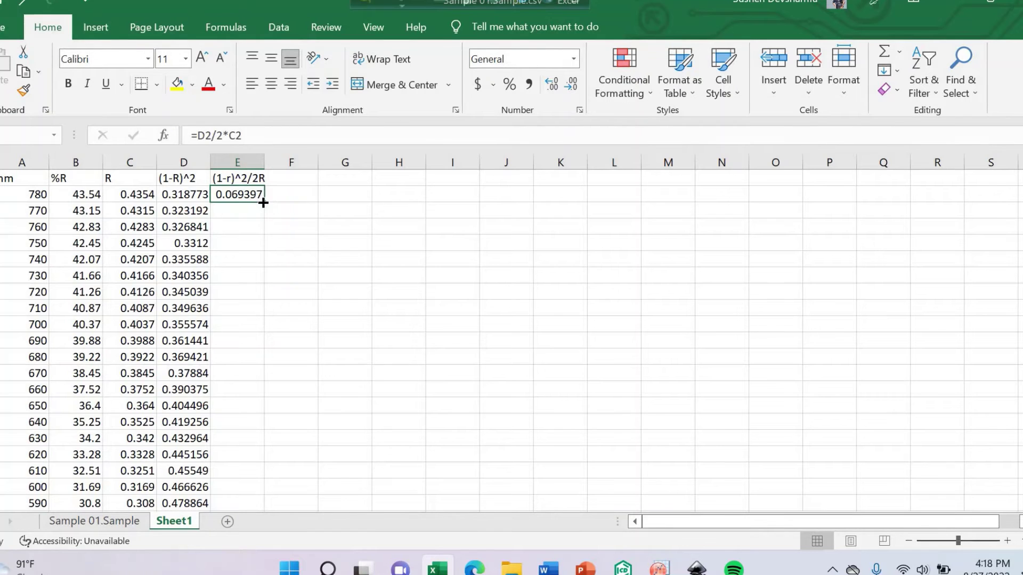
{"action": "left_click_drag", "start_coordinate": [264, 201], "coordinate": [254, 479]}
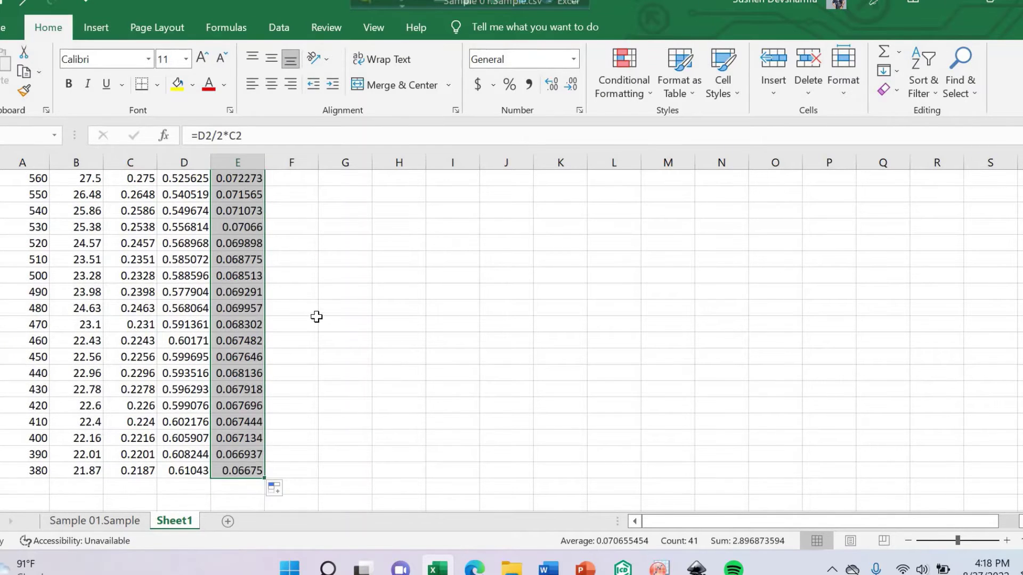
{"action": "scroll", "coordinate": [315, 317], "scroll_direction": "up", "scroll_amount": 8}
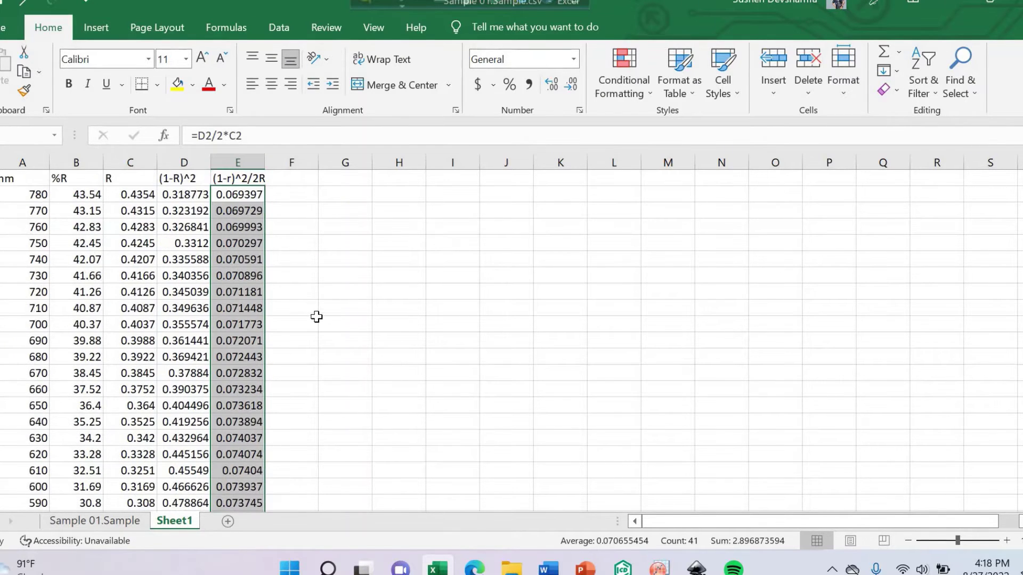
{"action": "left_click", "coordinate": [285, 183]}
{"action": "left_click_drag", "start_coordinate": [264, 163], "coordinate": [269, 163]}
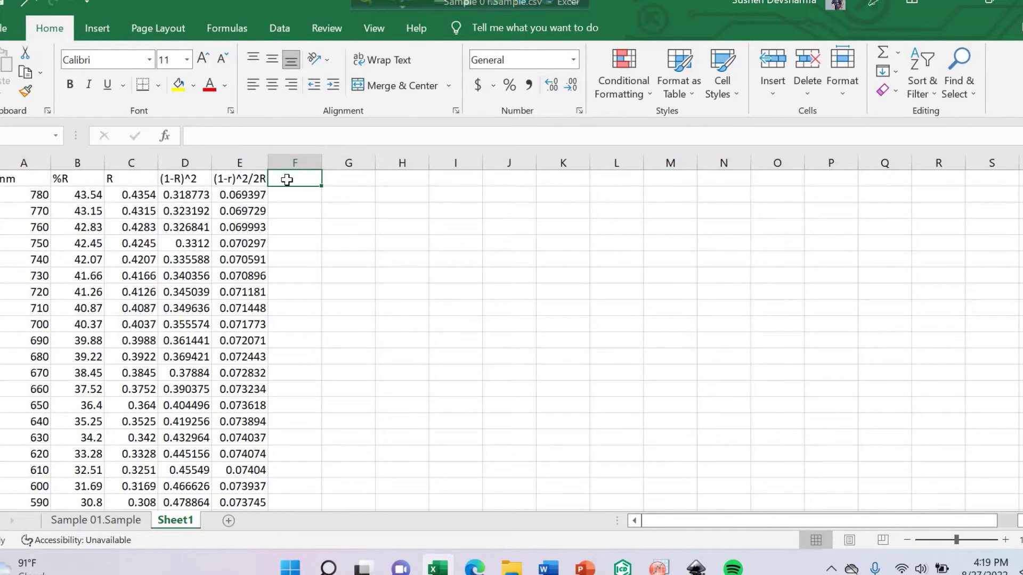
Step: Head column F 'hv' and fill =1240/A2 down all rows, starting at 1.589744
{"action": "type", "text": "h"}
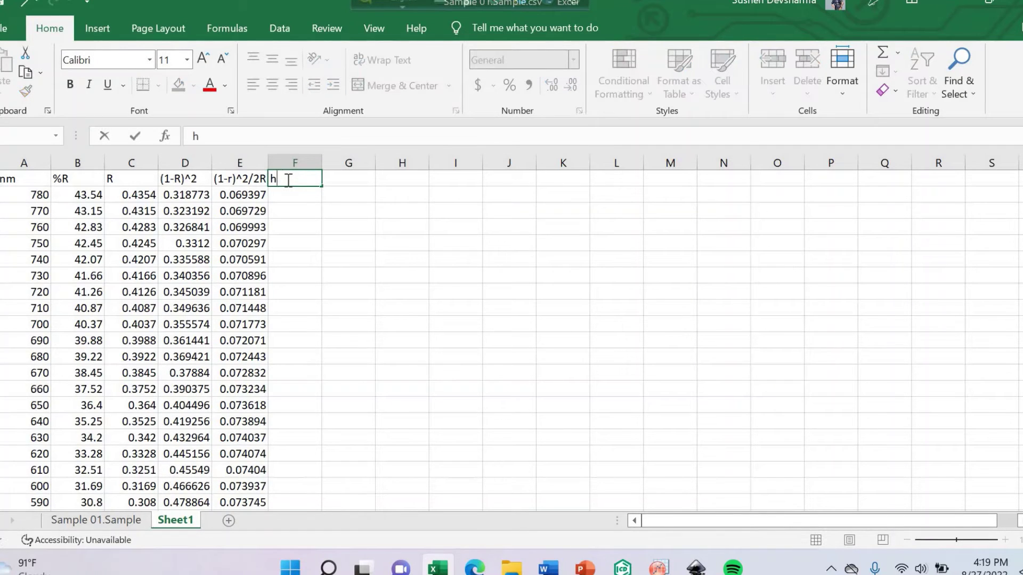
{"action": "type", "text": "v"}
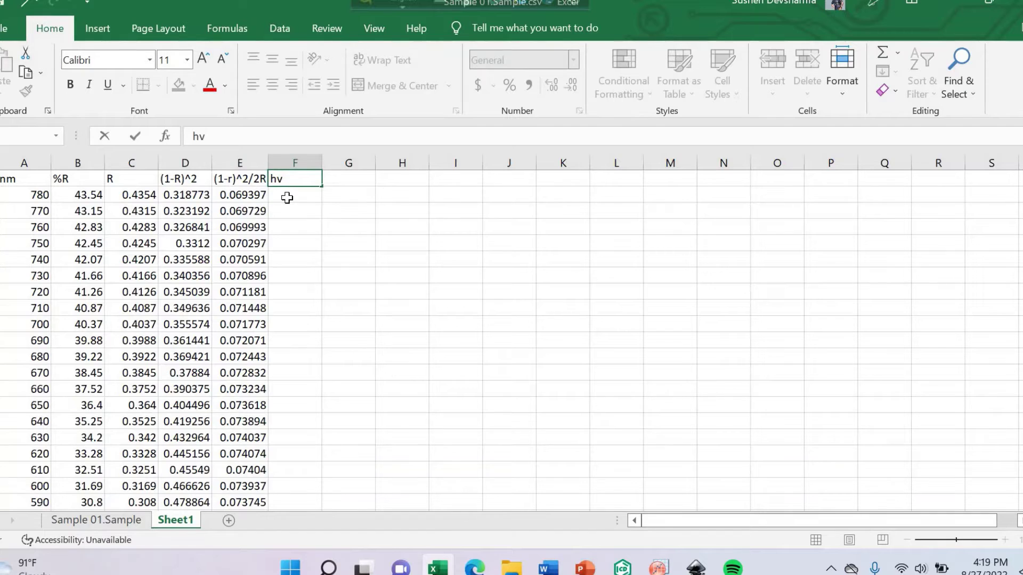
{"action": "left_click", "coordinate": [287, 198]}
{"action": "type", "text": "="}
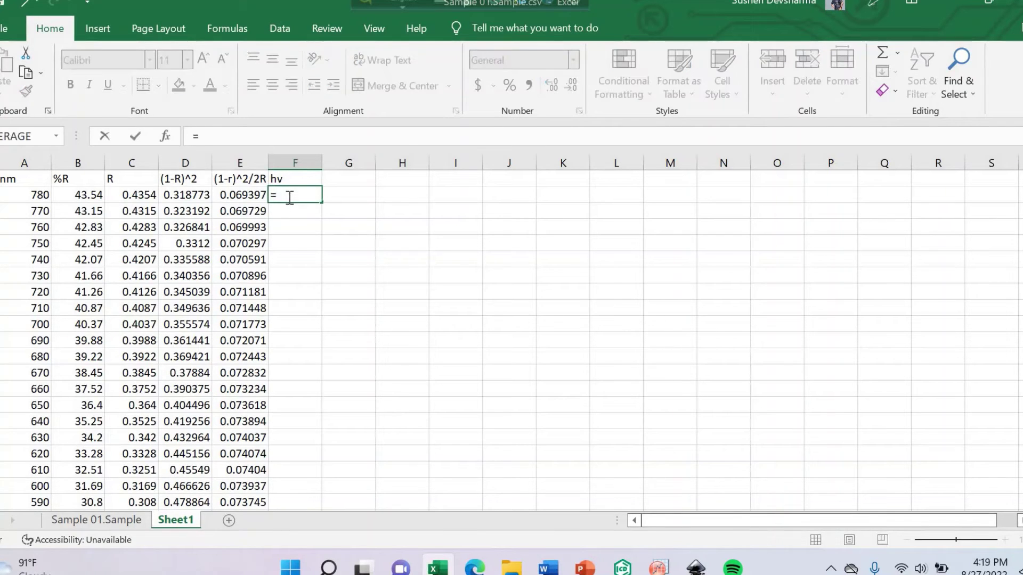
{"action": "type", "text": "1240"}
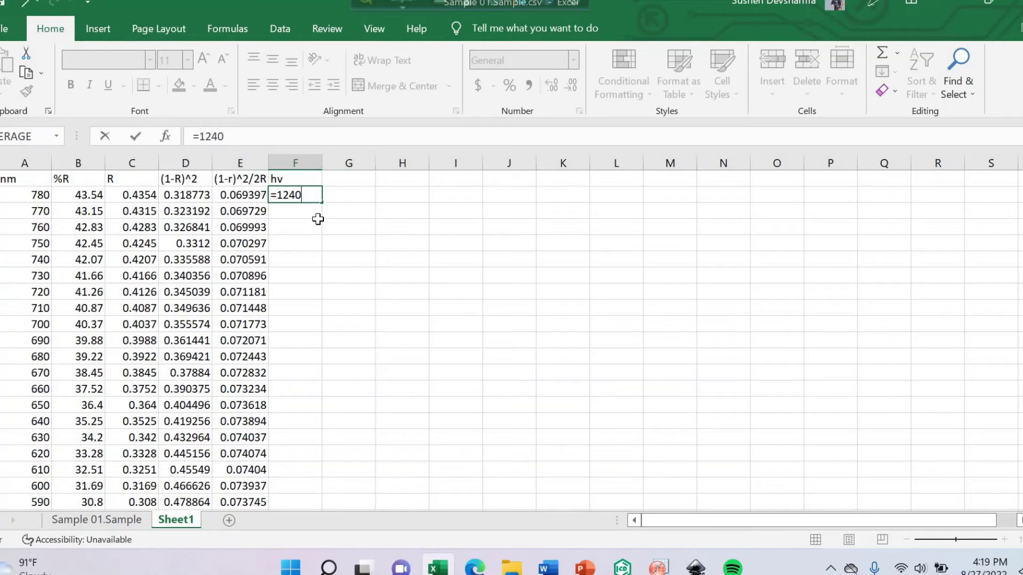
{"action": "type", "text": "/"}
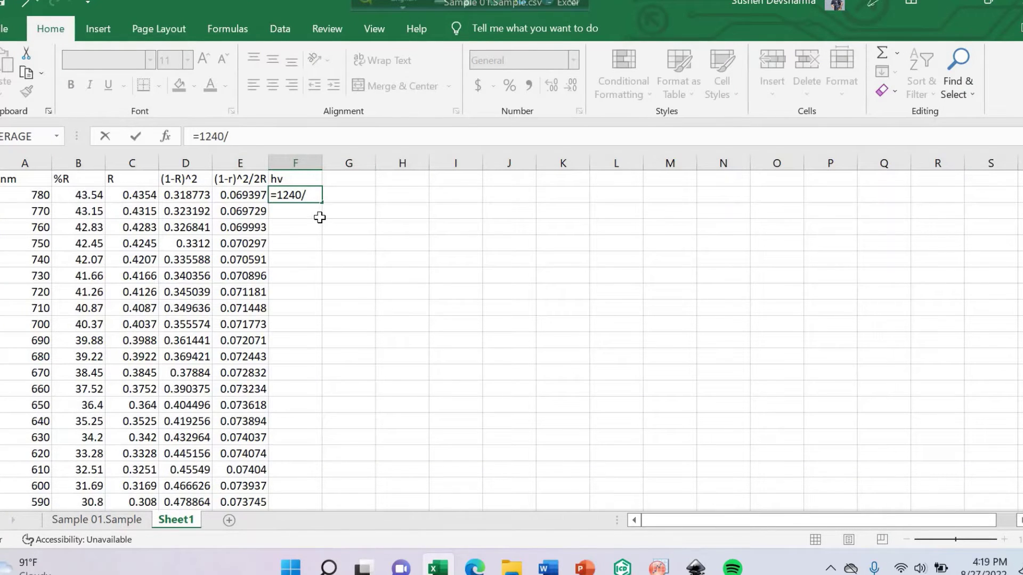
{"action": "left_click", "coordinate": [25, 199]}
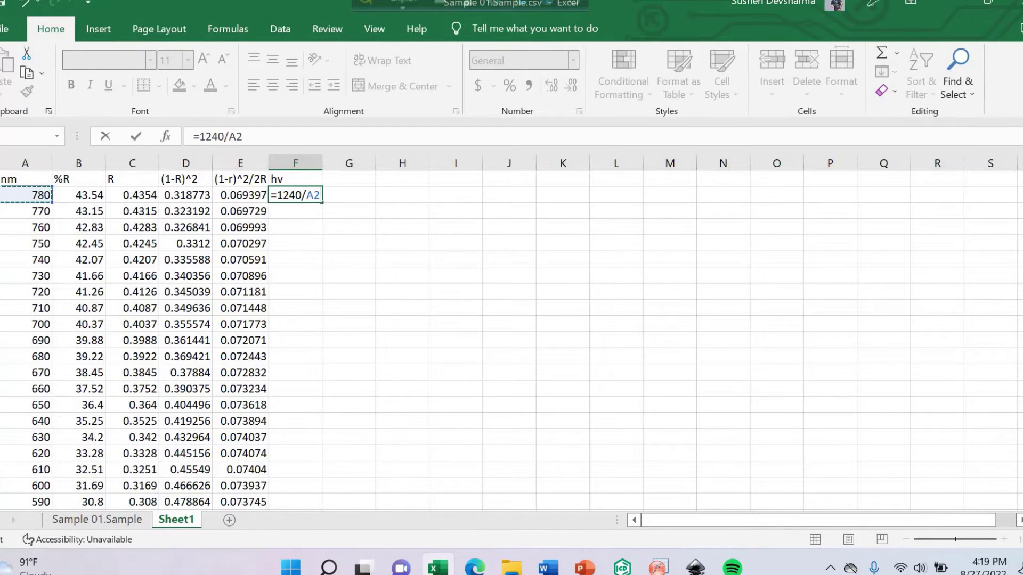
{"action": "key", "text": "Return"}
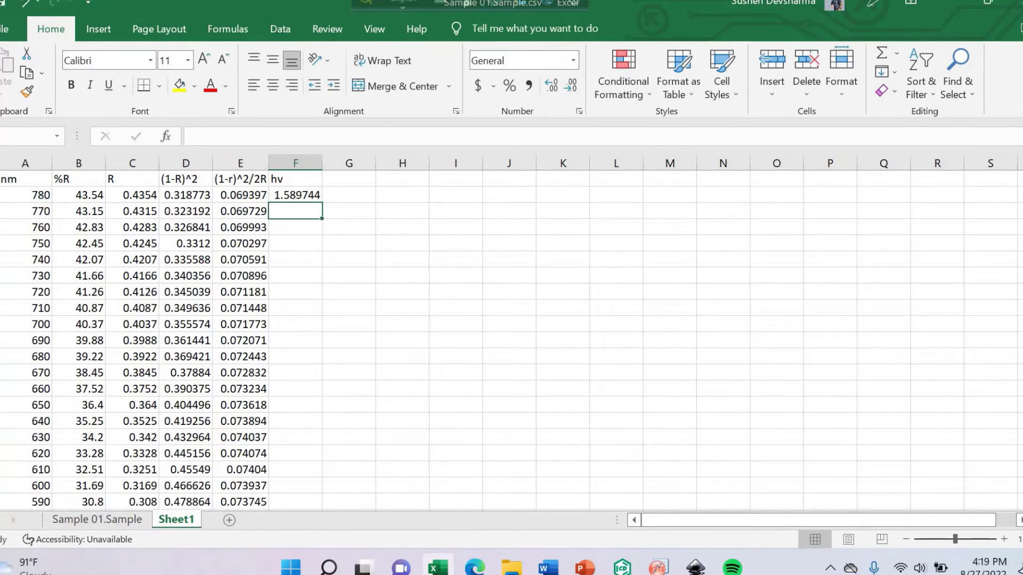
{"action": "left_click", "coordinate": [296, 195]}
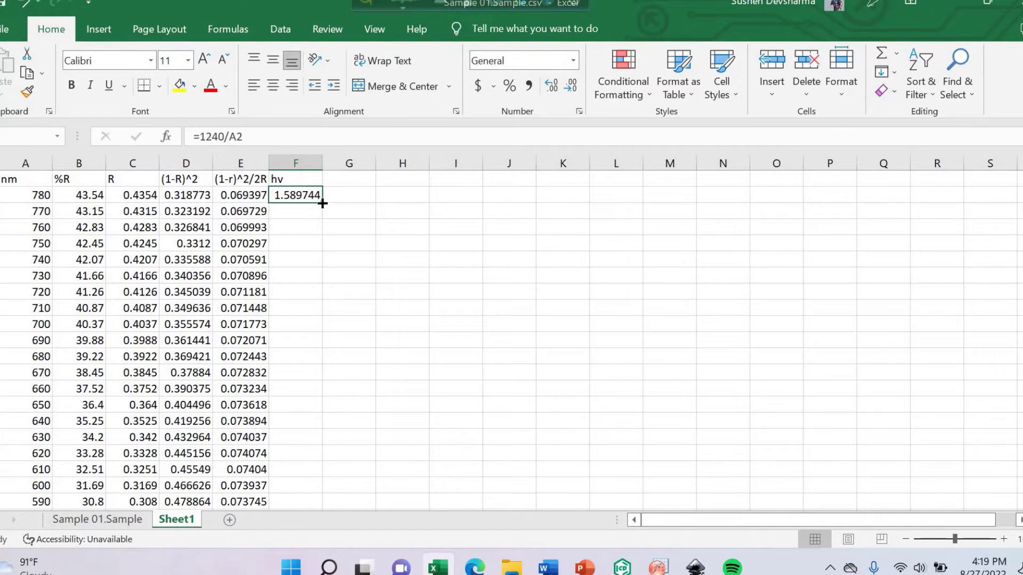
{"action": "left_click_drag", "start_coordinate": [322, 203], "coordinate": [331, 491]}
{"action": "scroll", "coordinate": [343, 240], "scroll_direction": "up", "scroll_amount": 6}
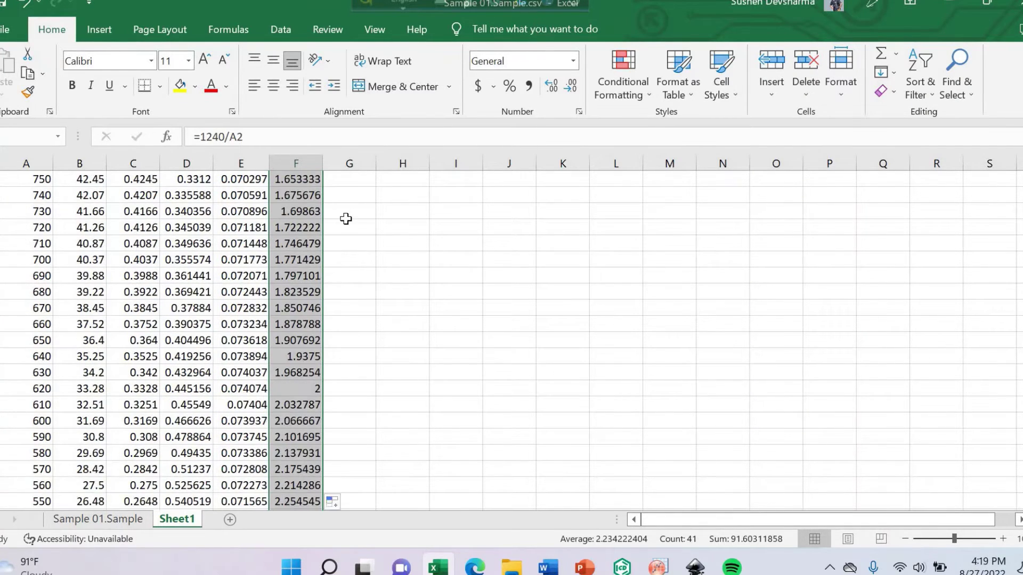
{"action": "scroll", "coordinate": [345, 219], "scroll_direction": "up", "scroll_amount": 2}
{"action": "left_click", "coordinate": [339, 183]}
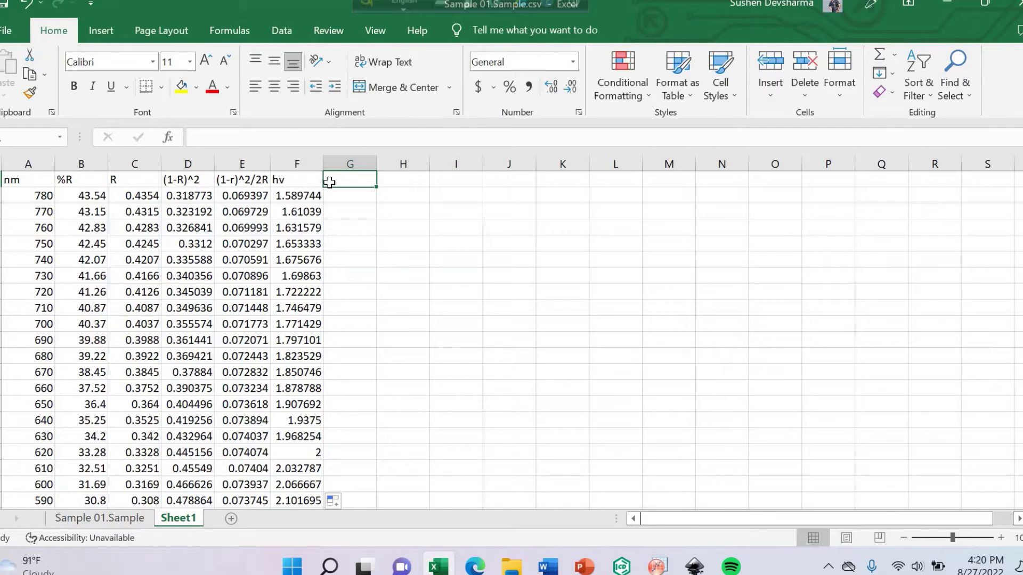
Step: Enter the headers (ahv)^2 in G1 and (ahv)^0.5 in H1
{"action": "type", "text": "ahv"}
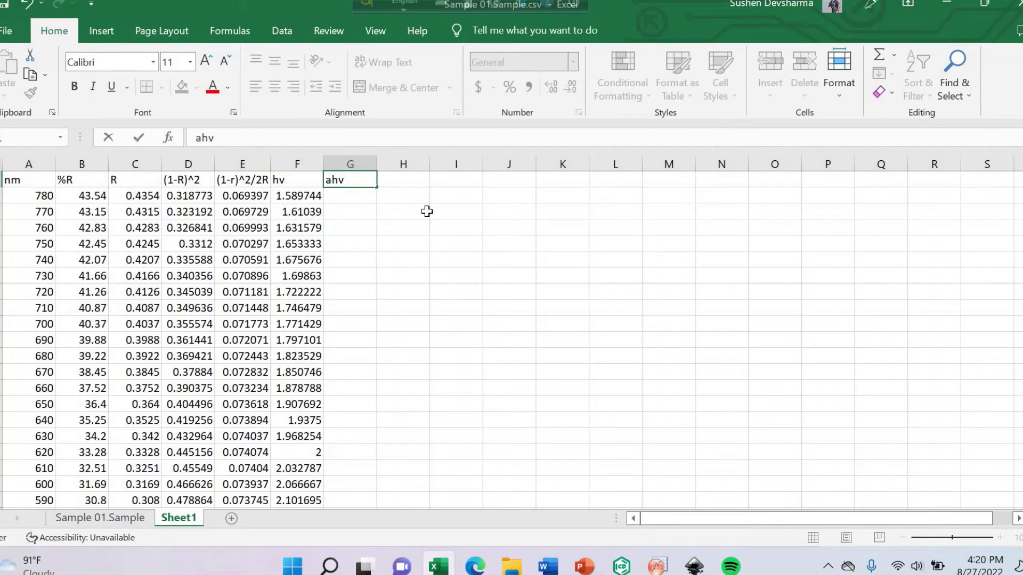
{"action": "key", "text": "Home"}
{"action": "type", "text": "("}
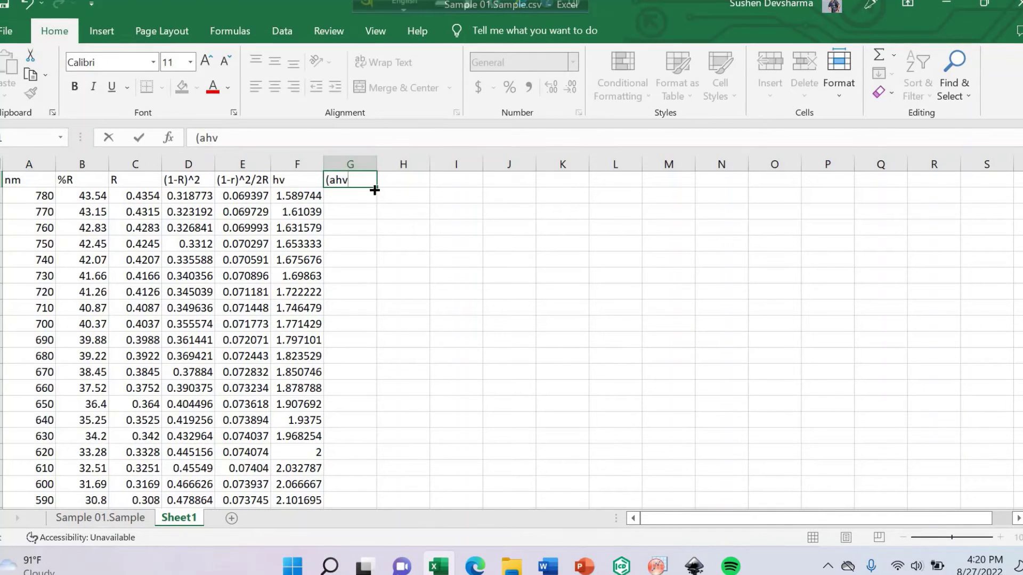
{"action": "key", "text": "End"}
{"action": "type", "text": ")"}
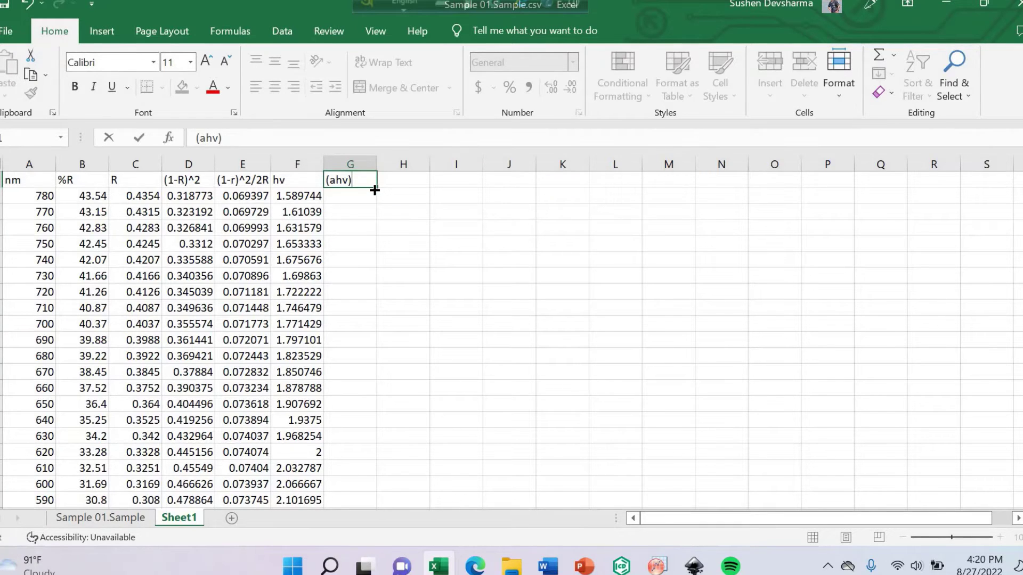
{"action": "type", "text": "^"}
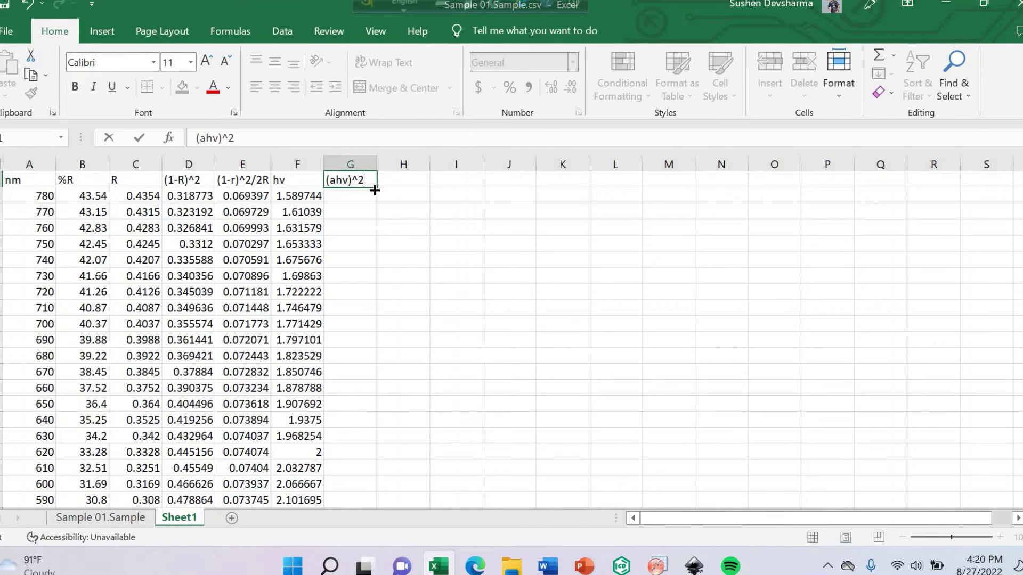
{"action": "type", "text": "2"}
{"action": "left_click", "coordinate": [399, 183]}
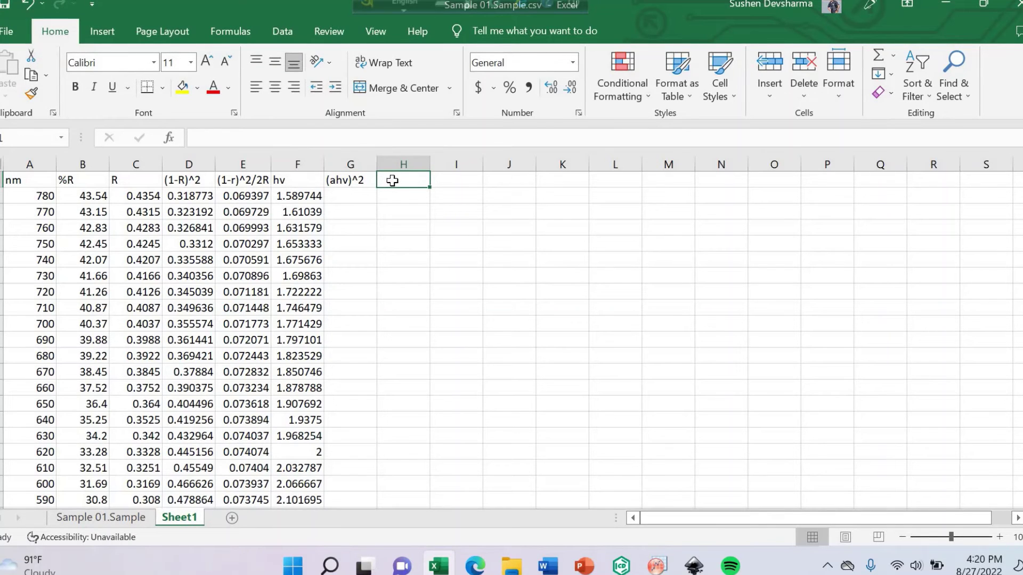
{"action": "type", "text": "("}
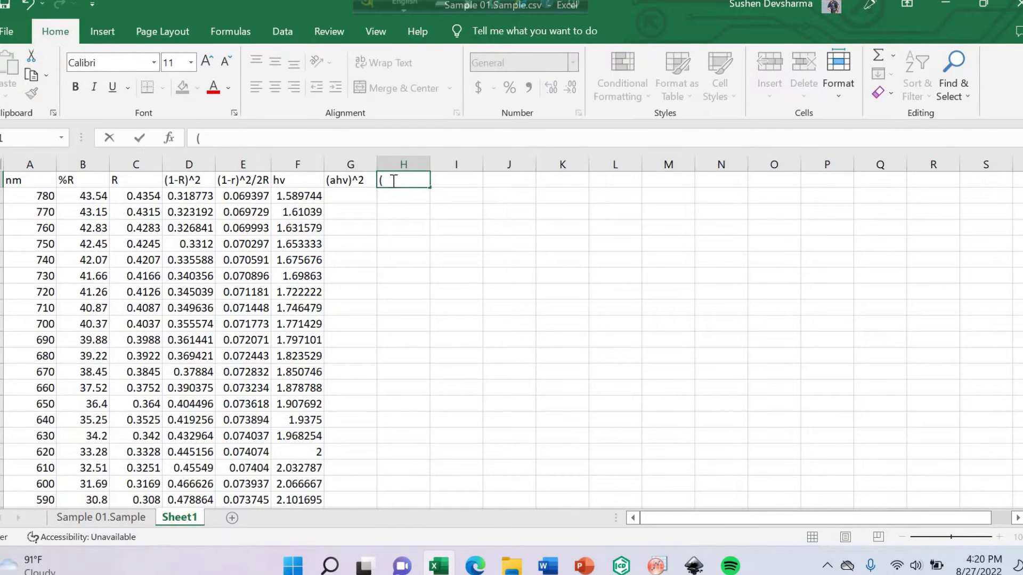
{"action": "type", "text": "ahv"}
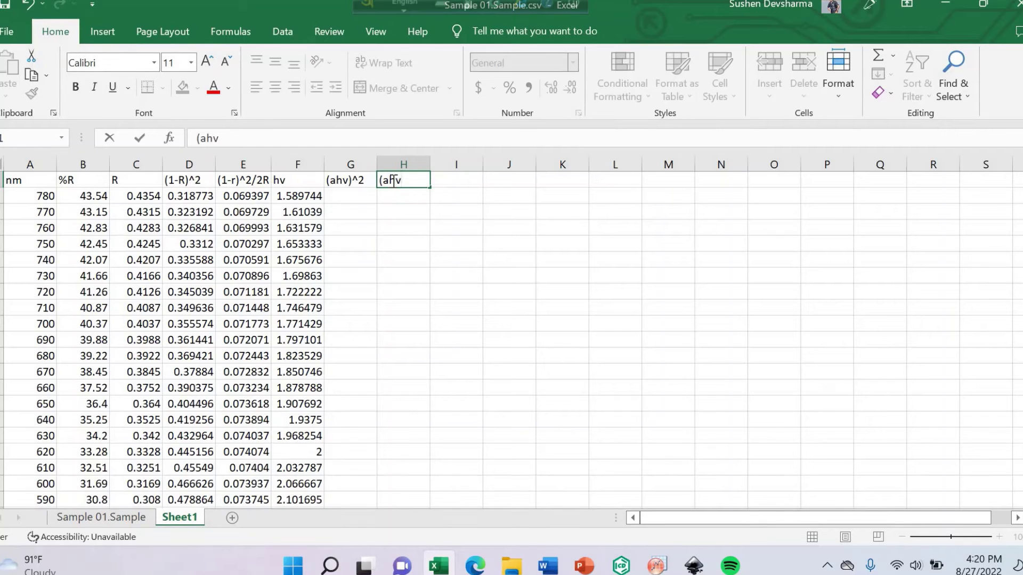
{"action": "type", "text": ")"}
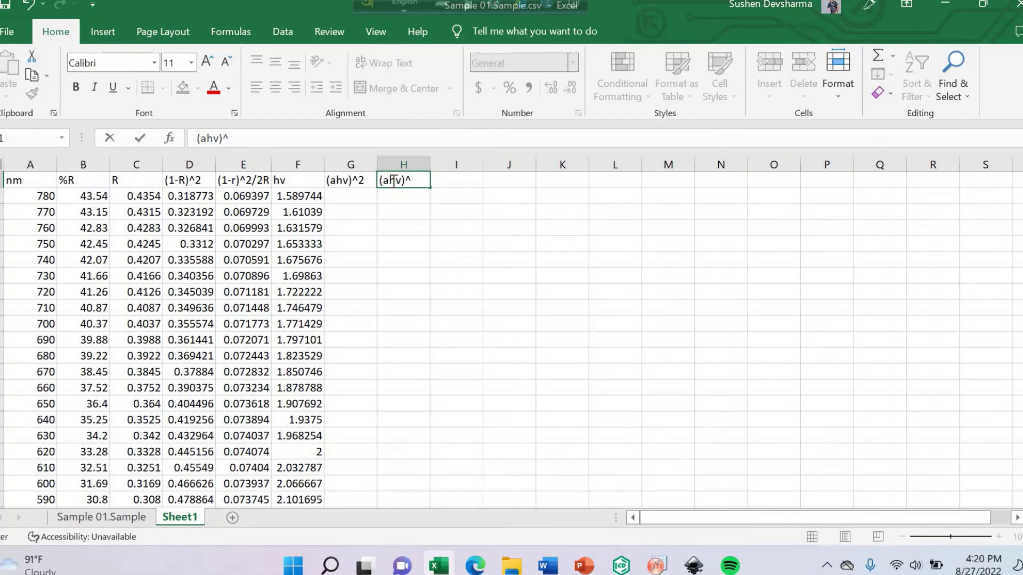
{"action": "type", "text": "^0.5"}
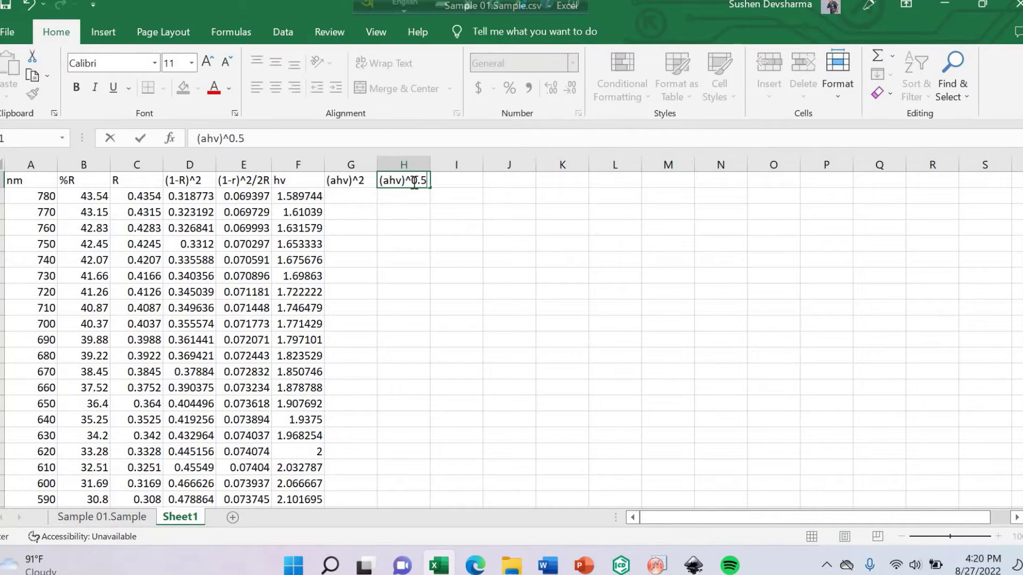
{"action": "left_click", "coordinate": [349, 198]}
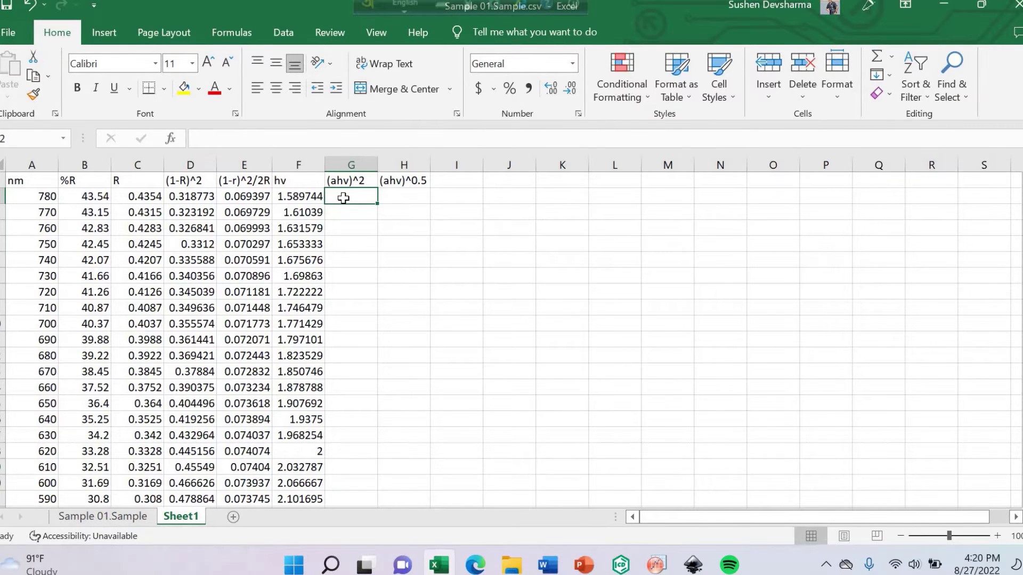
Step: Enter =(E2*F2)^2 in G2 and fill it down to row 42, starting at 0.012171
{"action": "type", "text": "="}
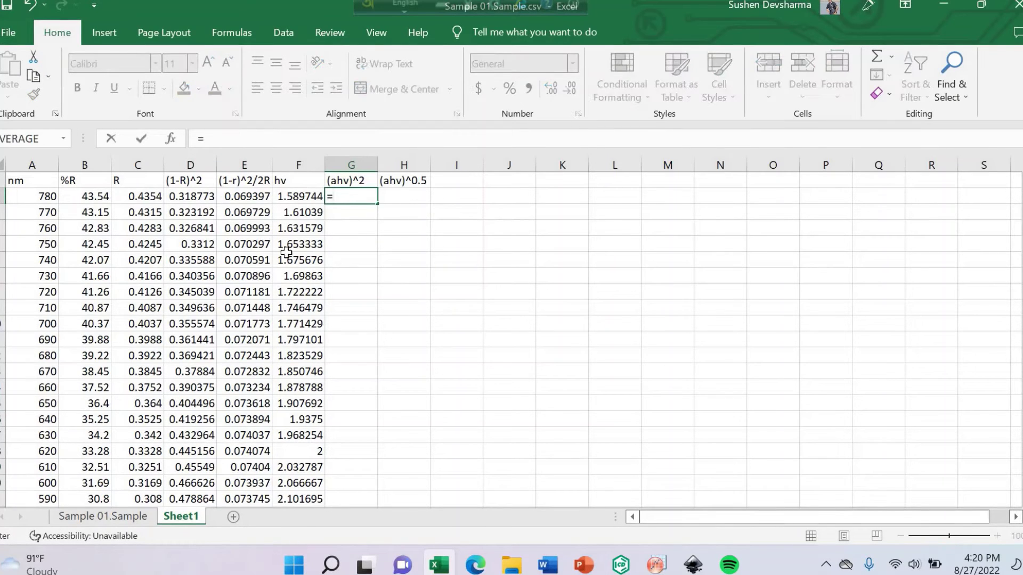
{"action": "left_click", "coordinate": [237, 211]}
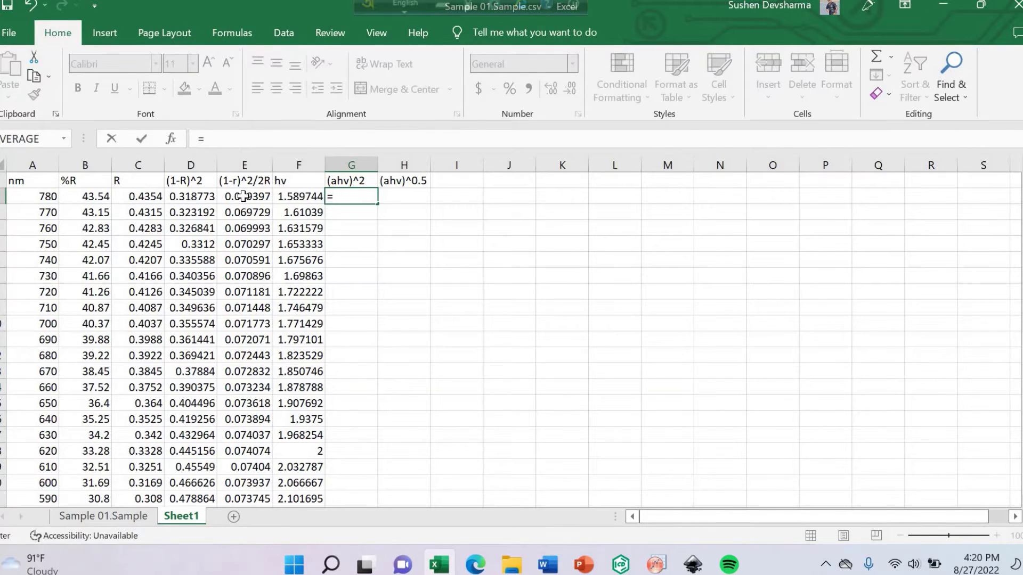
{"action": "left_click", "coordinate": [243, 196]}
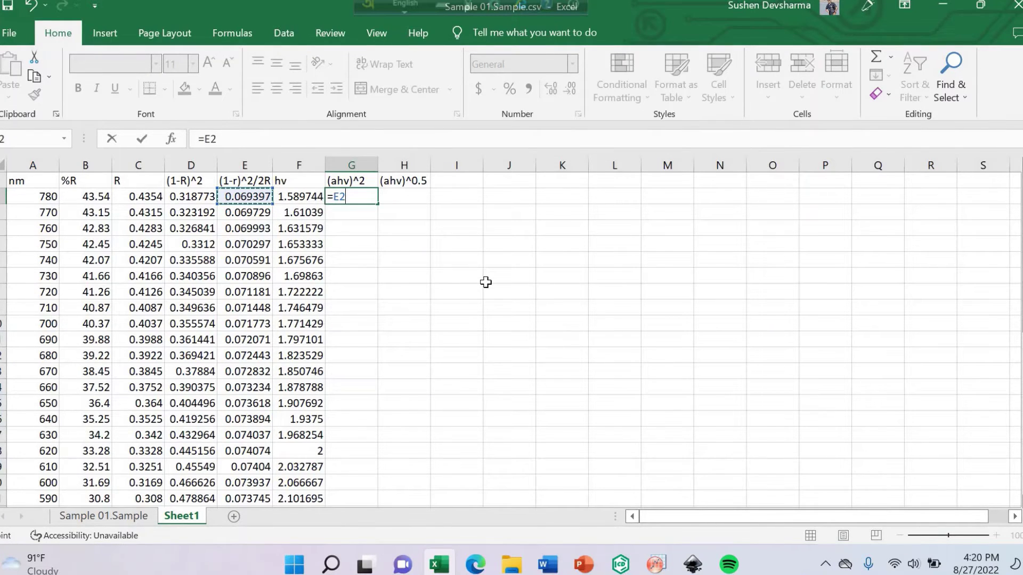
{"action": "type", "text": "*"}
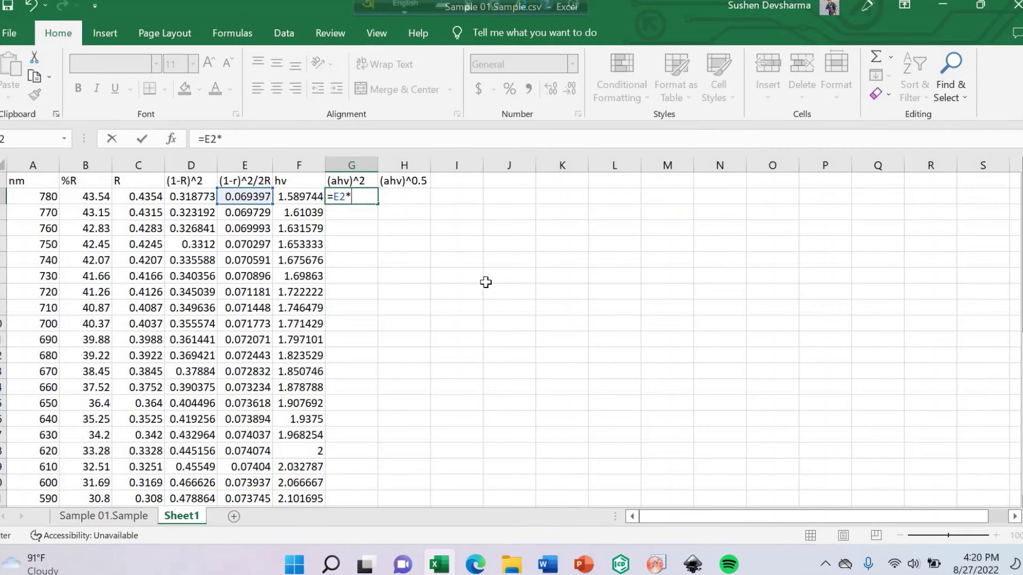
{"action": "left_click", "coordinate": [291, 198]}
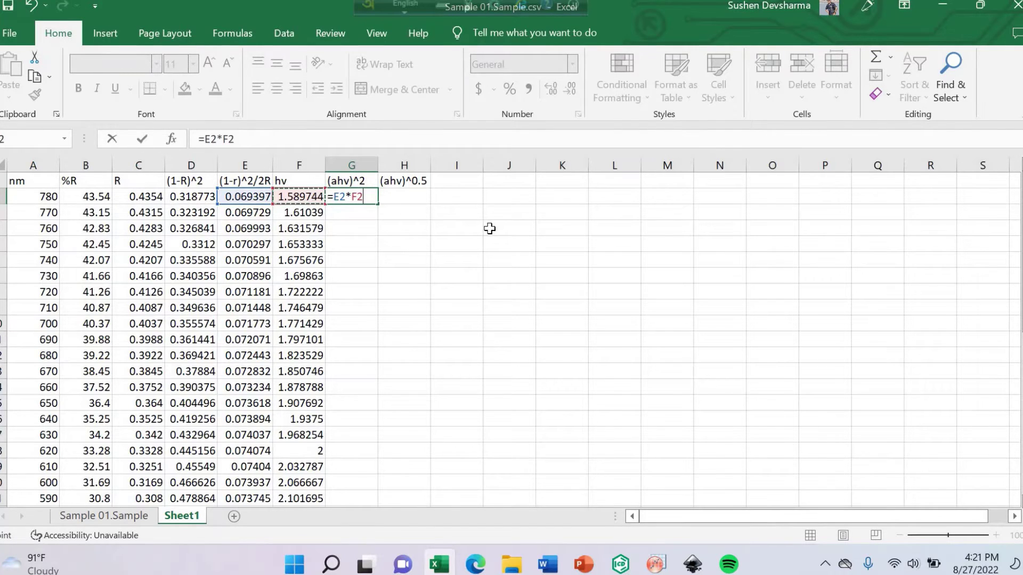
{"action": "left_click", "coordinate": [333, 196]}
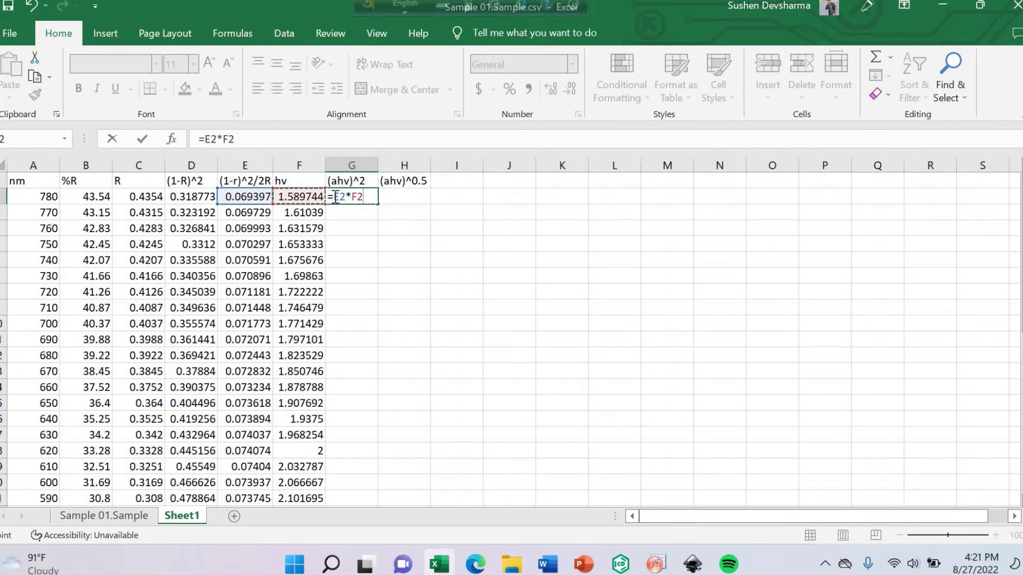
{"action": "type", "text": "("}
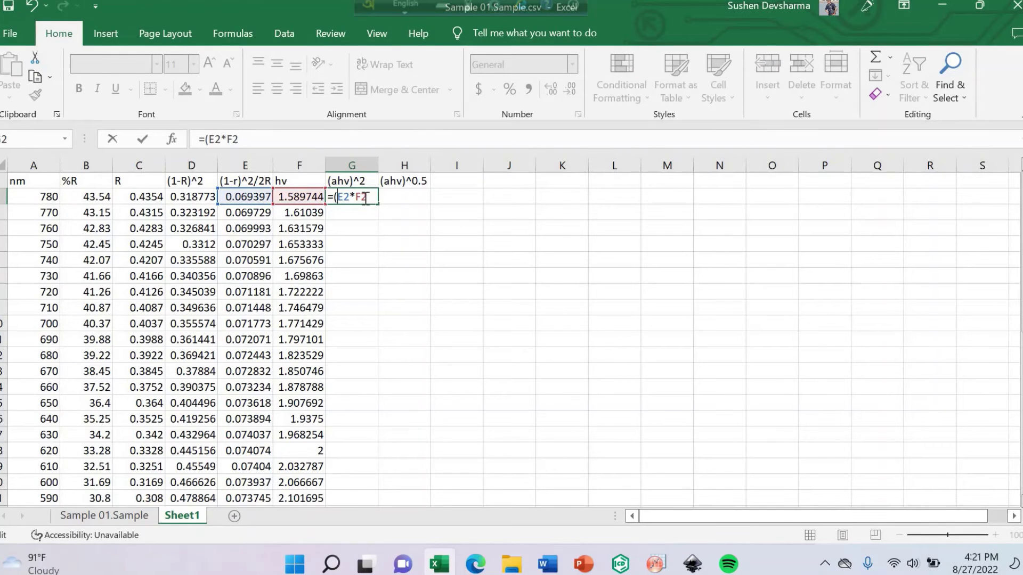
{"action": "type", "text": ")"}
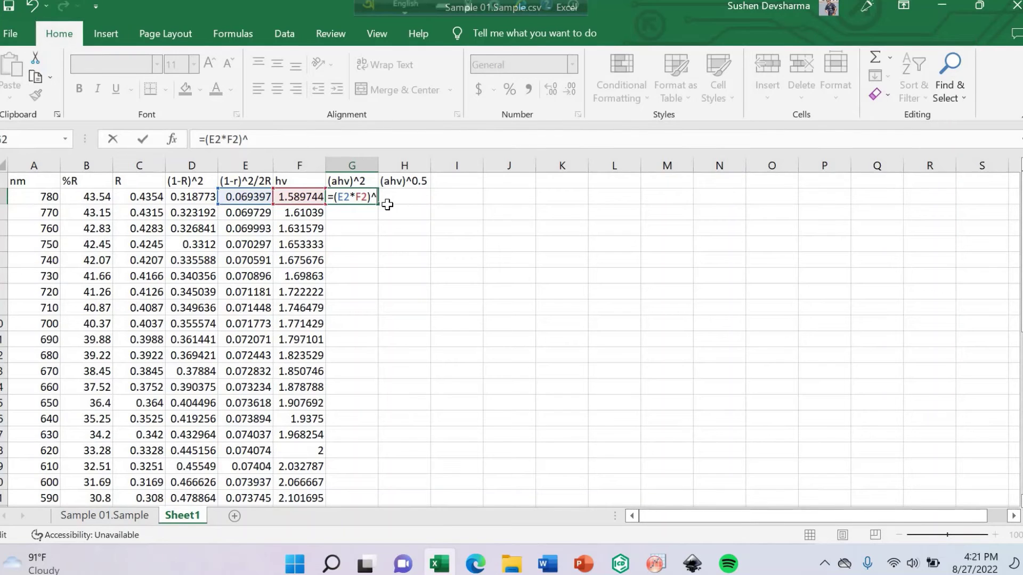
{"action": "type", "text": "^2"}
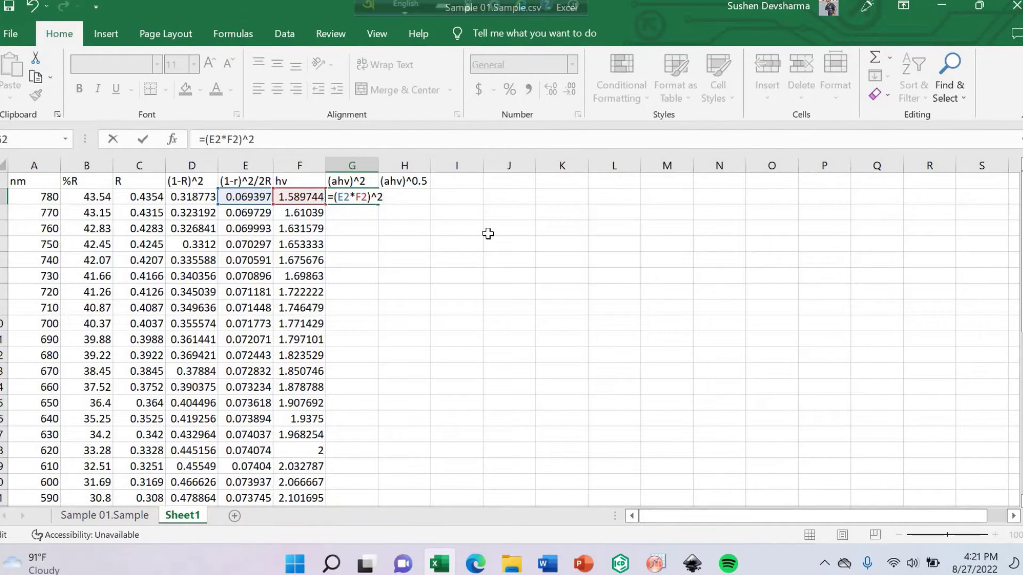
{"action": "key", "text": "Return"}
{"action": "left_click", "coordinate": [341, 199]}
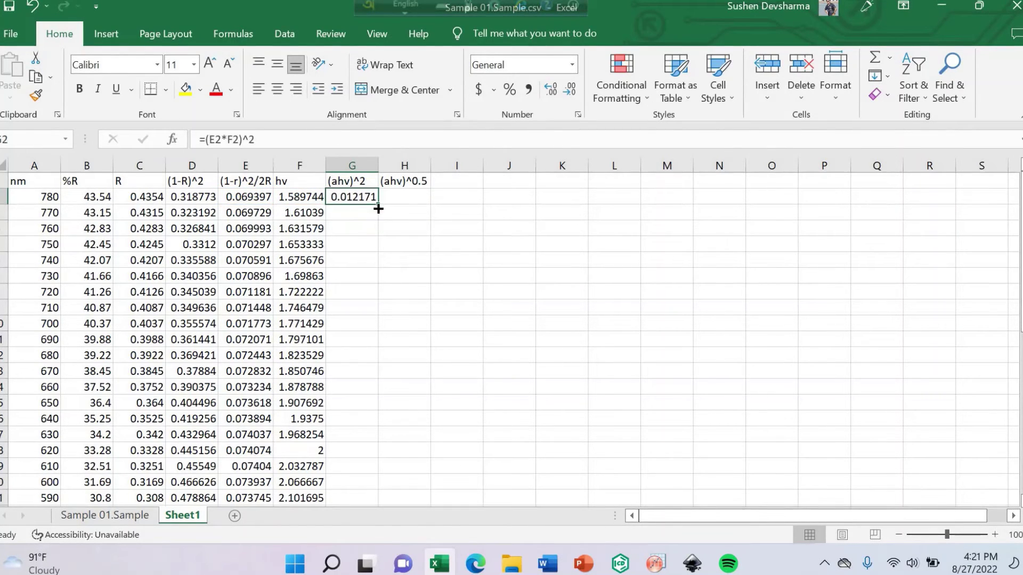
{"action": "left_click_drag", "start_coordinate": [379, 204], "coordinate": [358, 491]}
{"action": "left_click_drag", "start_coordinate": [353, 478], "coordinate": [353, 479]}
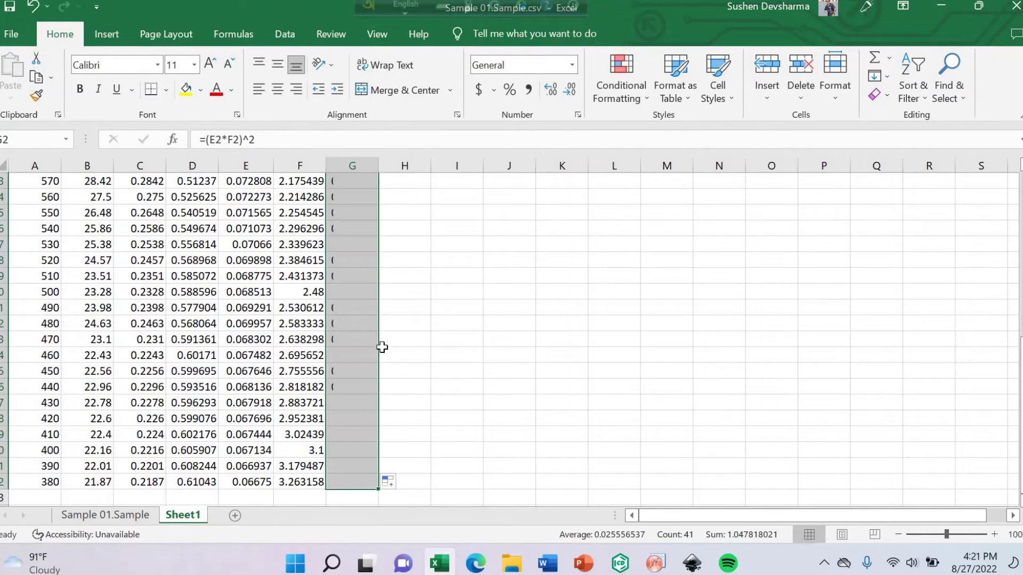
{"action": "scroll", "coordinate": [394, 320], "scroll_direction": "up", "scroll_amount": 7}
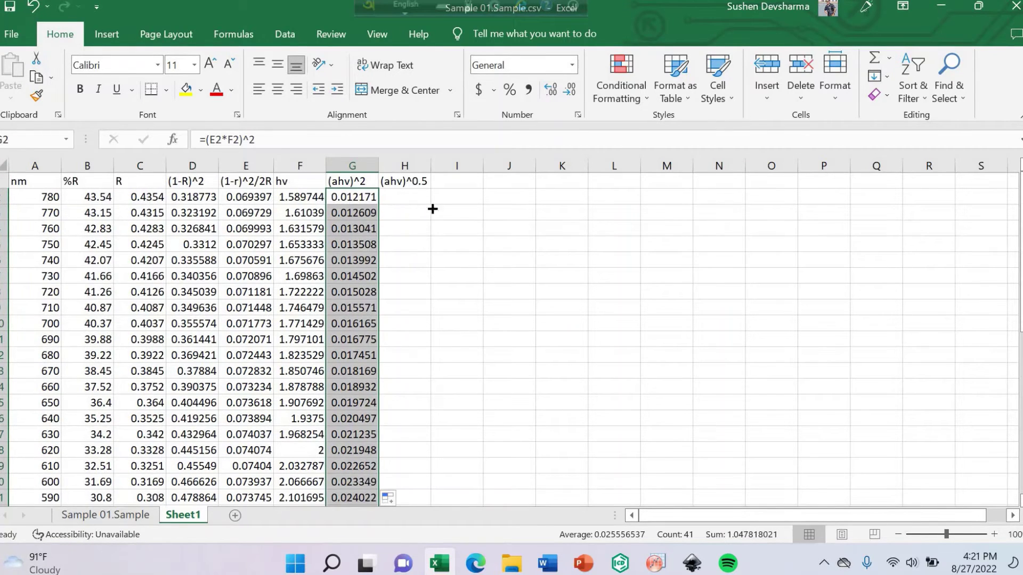
Step: Enter =(E2*F2)^0.5 in H2 and fill it down to the 380 nm row, starting at 0.33215
{"action": "left_click", "coordinate": [405, 197]}
{"action": "type", "text": "=("}
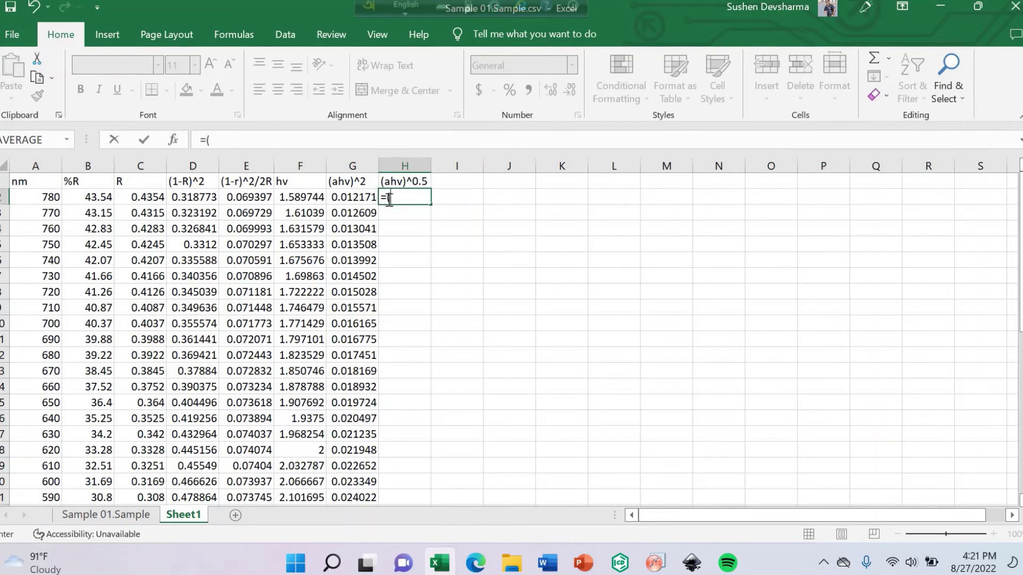
{"action": "left_click", "coordinate": [257, 196]}
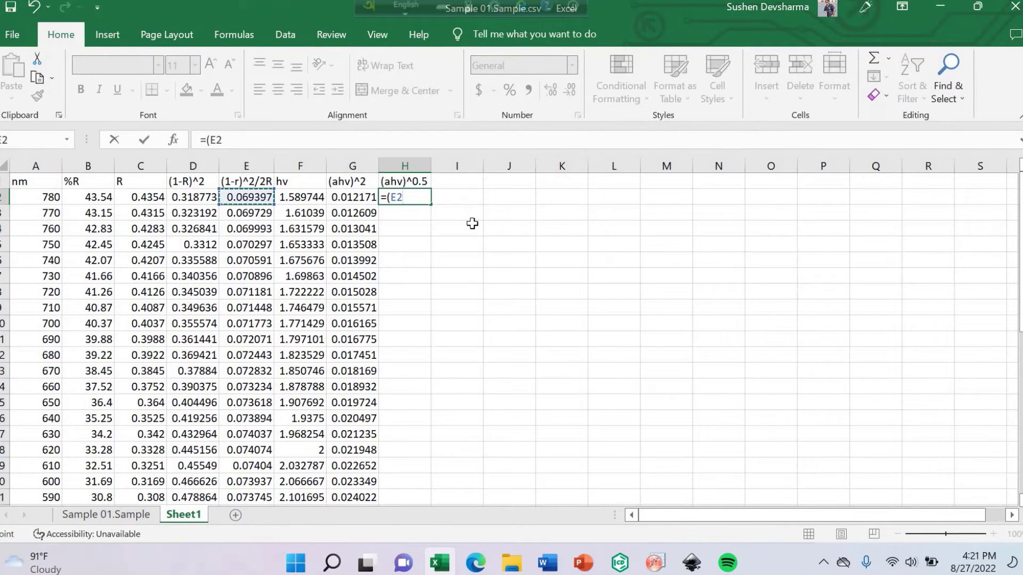
{"action": "type", "text": "*"}
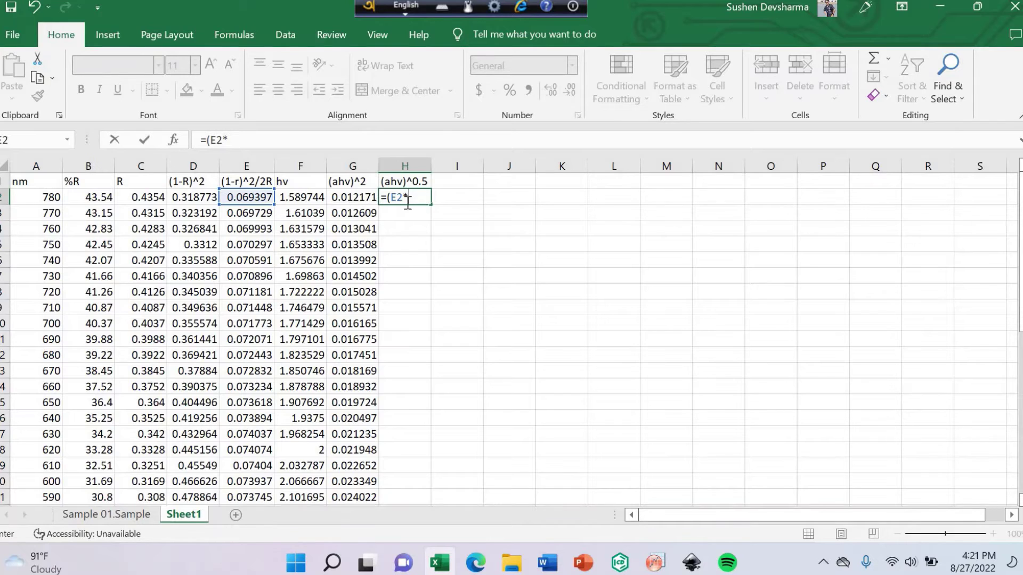
{"action": "left_click", "coordinate": [298, 196]}
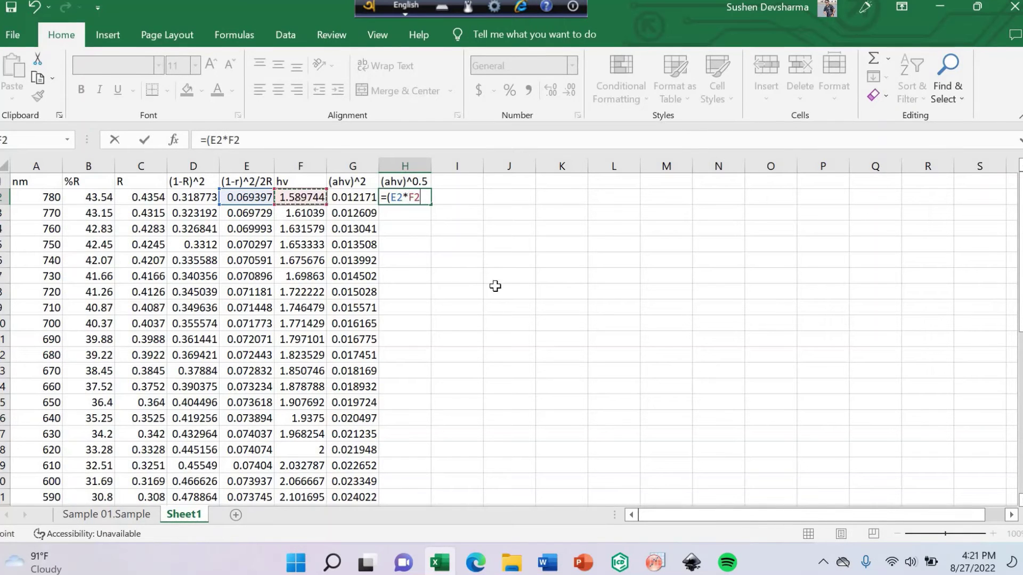
{"action": "type", "text": ")^0.5"}
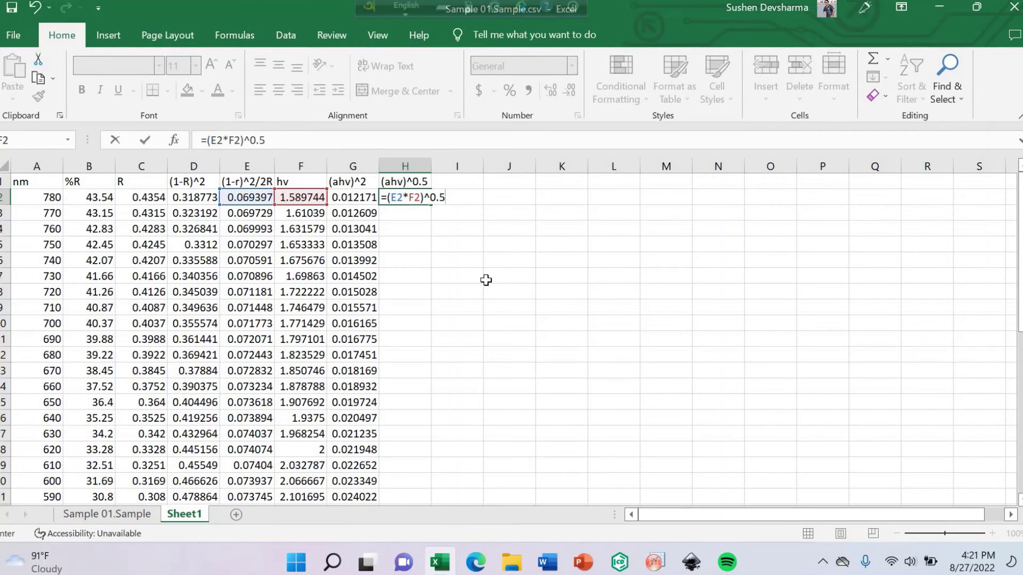
{"action": "key", "text": "Return"}
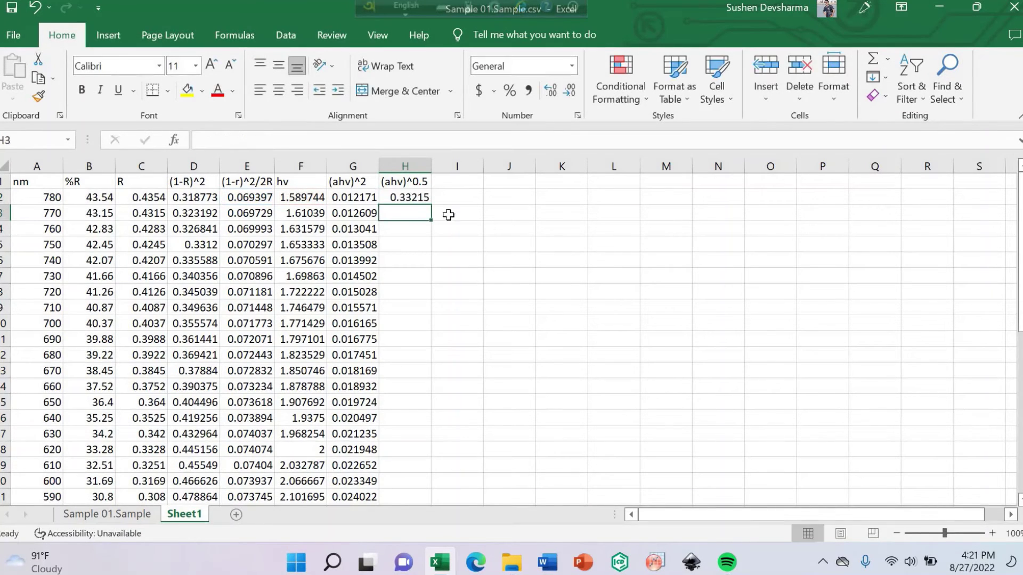
{"action": "left_click", "coordinate": [426, 198]}
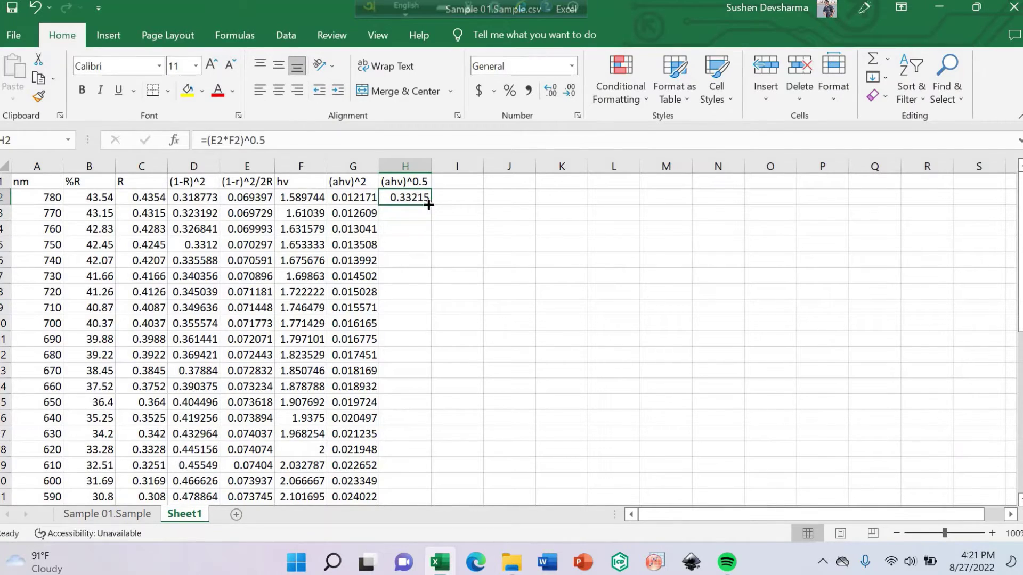
{"action": "left_click_drag", "start_coordinate": [429, 205], "coordinate": [413, 449]}
{"action": "scroll", "coordinate": [482, 349], "scroll_direction": "up", "scroll_amount": 8}
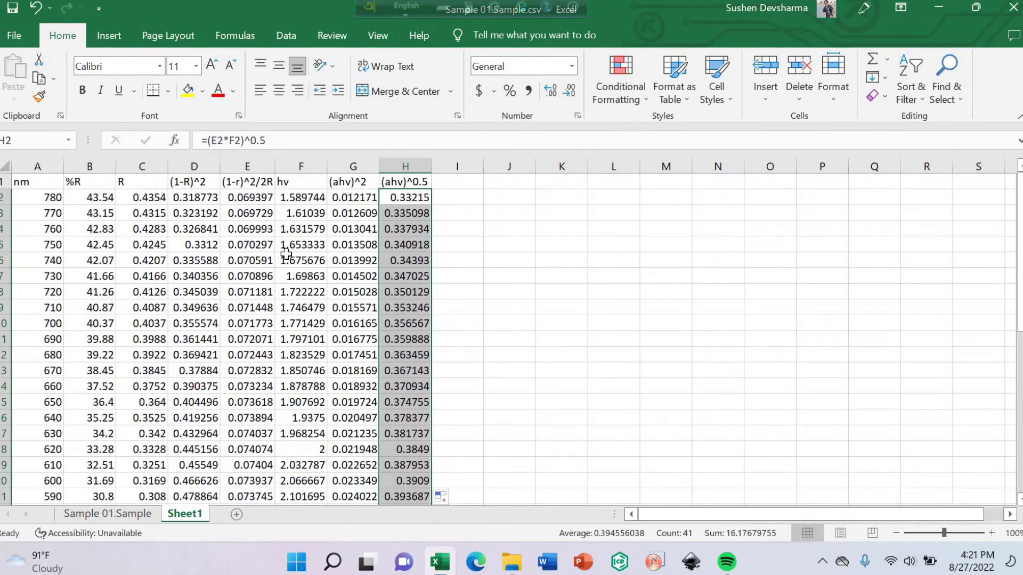
Step: Launch OriginPro, dismiss the template and LabTalk script error windows, and maximize it
{"action": "left_click", "coordinate": [460, 277]}
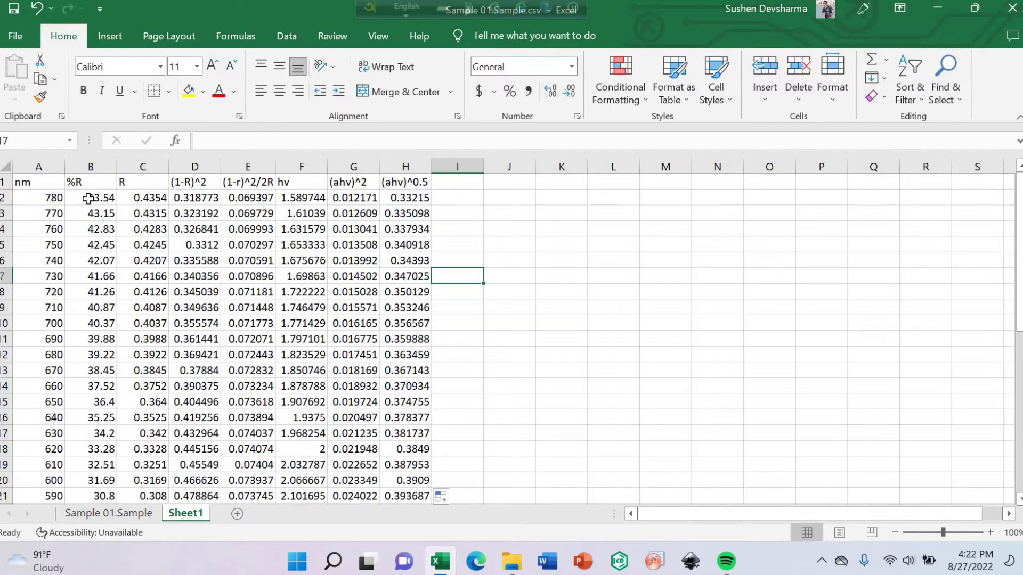
{"action": "left_click", "coordinate": [652, 562]}
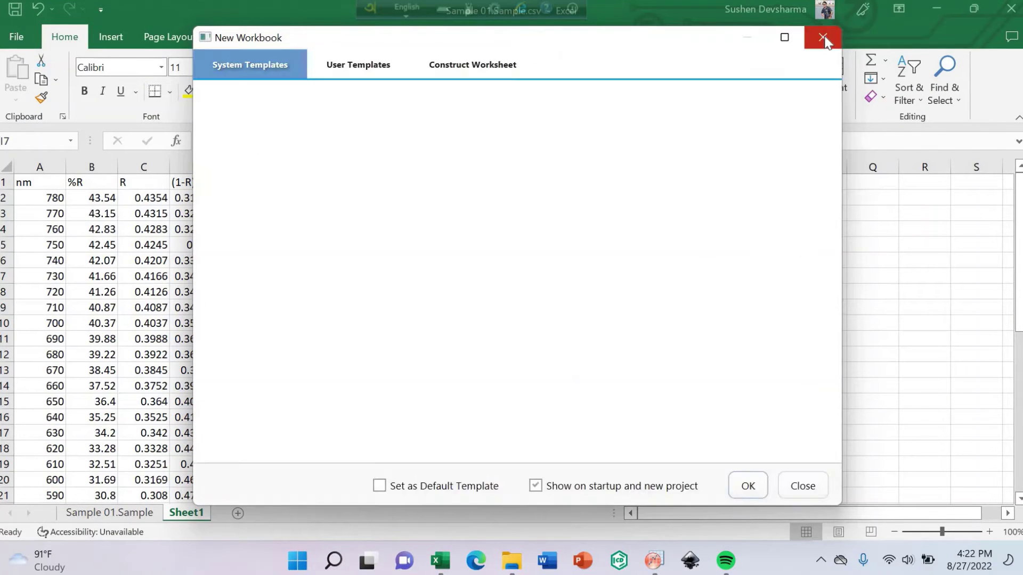
{"action": "left_click", "coordinate": [823, 39]}
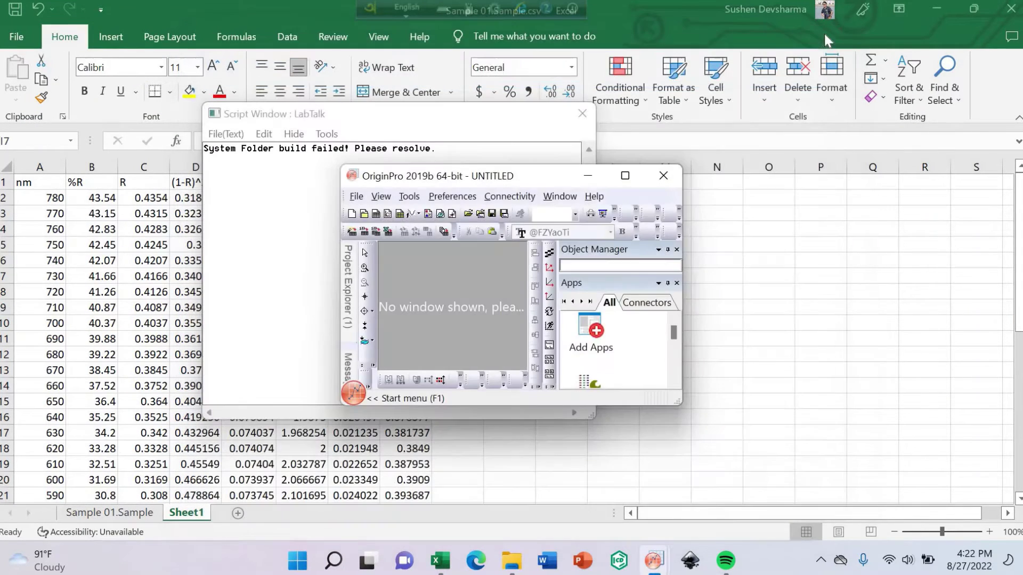
{"action": "left_click", "coordinate": [664, 176]}
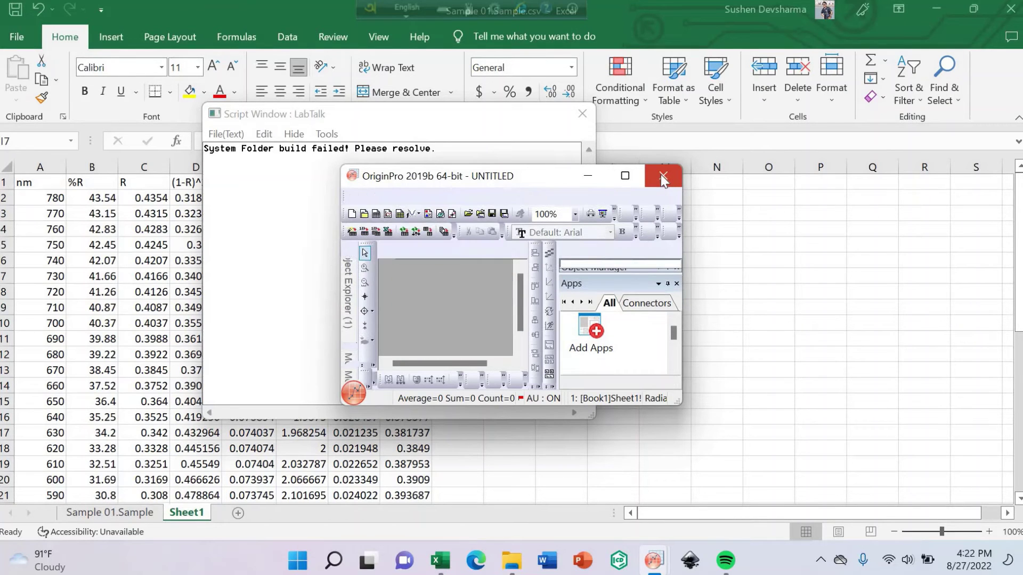
{"action": "left_click", "coordinate": [582, 115]}
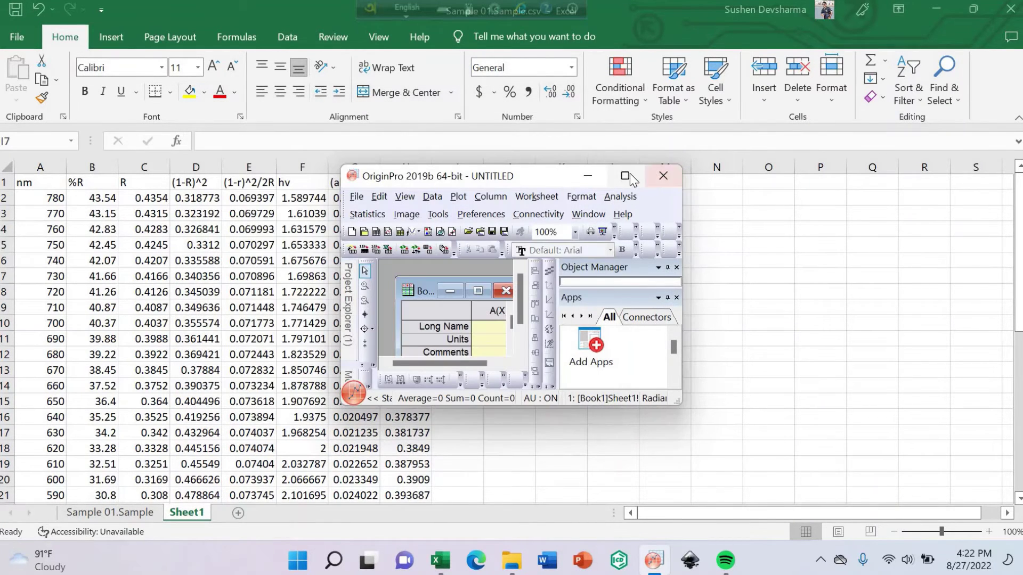
{"action": "left_click", "coordinate": [628, 175]}
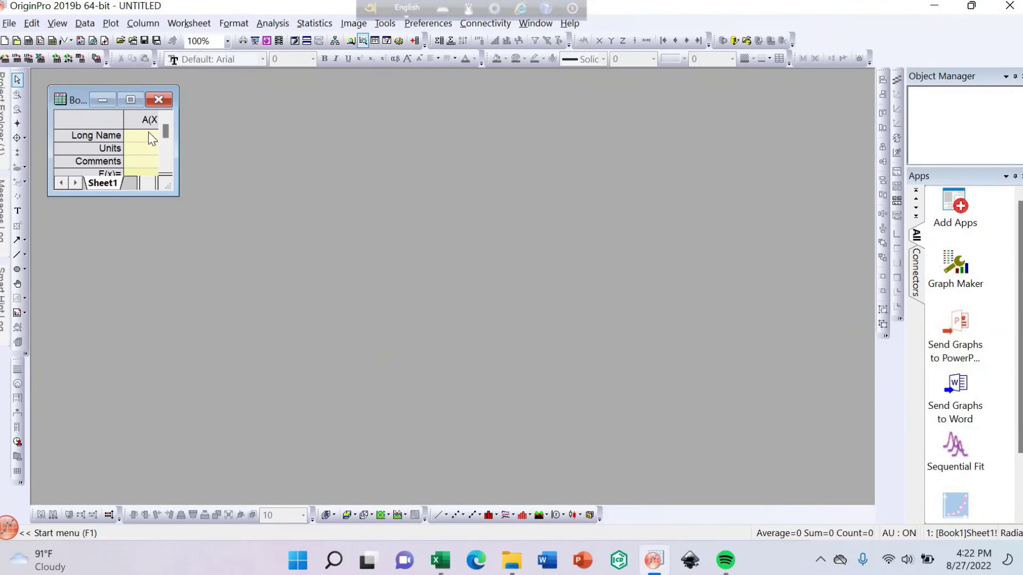
Step: Copy the nm and %R columns from Excel into Book1 columns A and B
{"action": "left_click", "coordinate": [131, 100]}
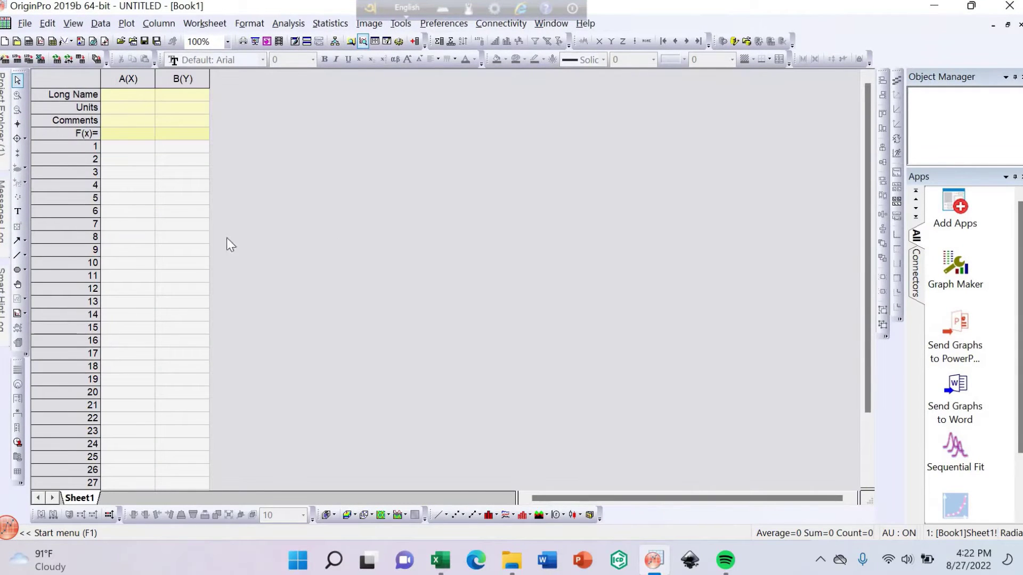
{"action": "left_click", "coordinate": [122, 133]}
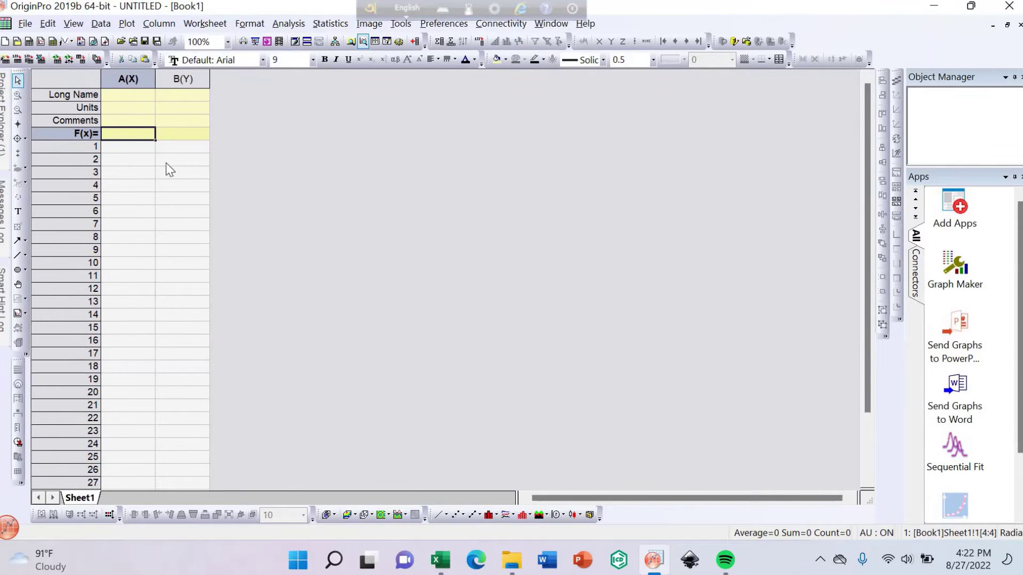
{"action": "left_click", "coordinate": [438, 567]}
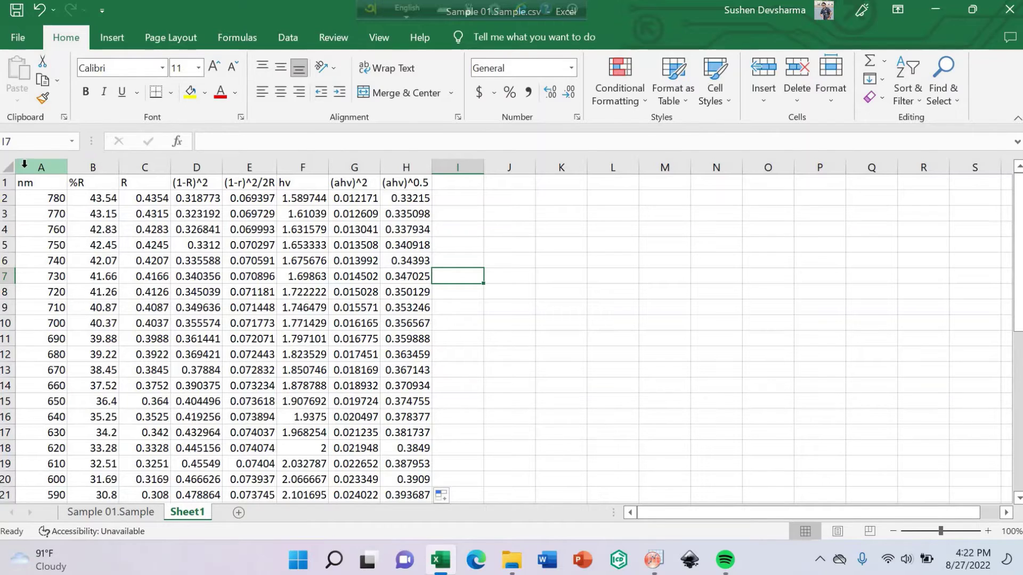
{"action": "left_click_drag", "start_coordinate": [41, 166], "coordinate": [91, 167]}
{"action": "right_click", "coordinate": [60, 223]}
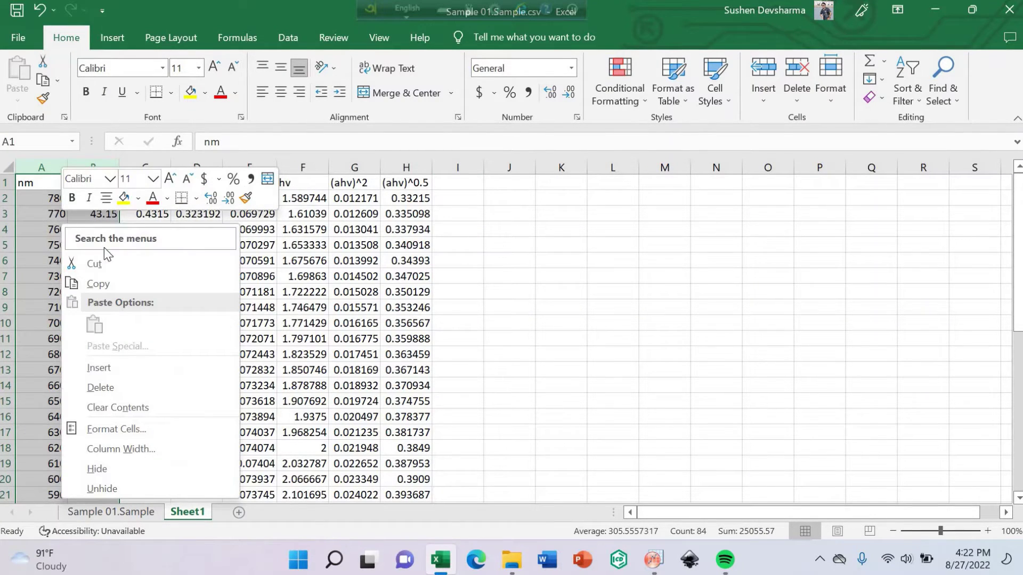
{"action": "left_click", "coordinate": [112, 283]}
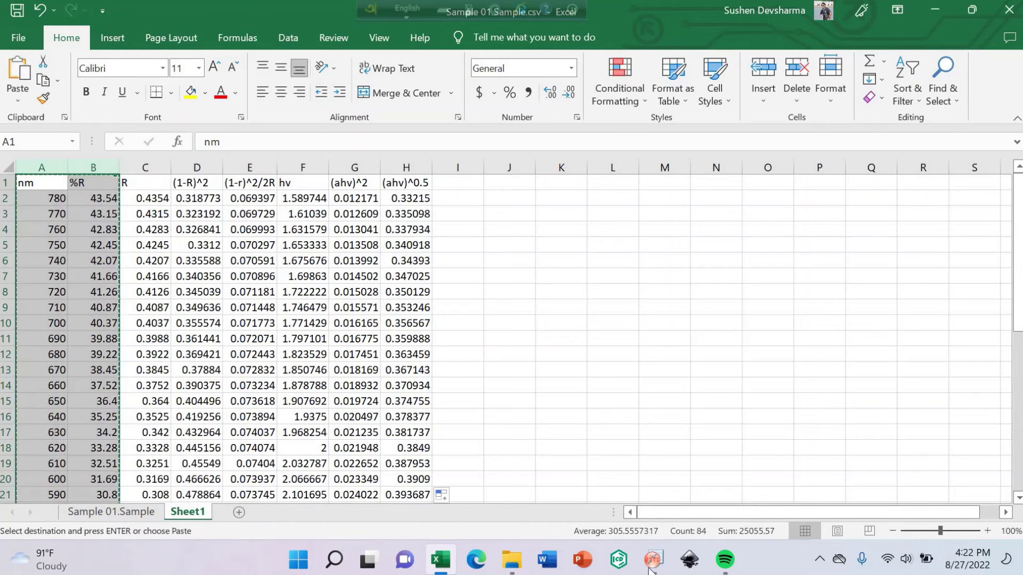
{"action": "left_click", "coordinate": [651, 565]}
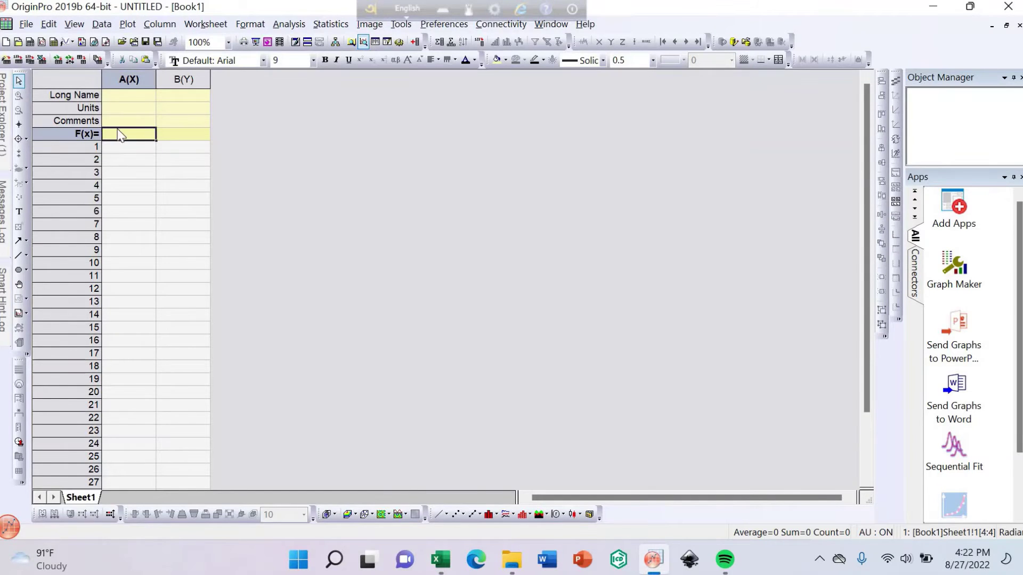
{"action": "key", "text": "ctrl+v"}
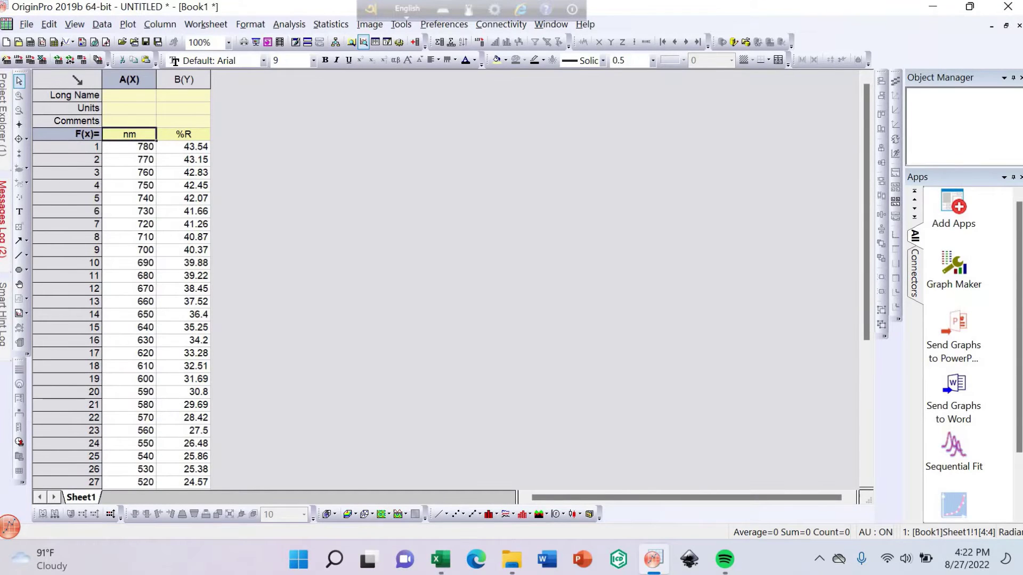
{"action": "left_click", "coordinate": [77, 79]}
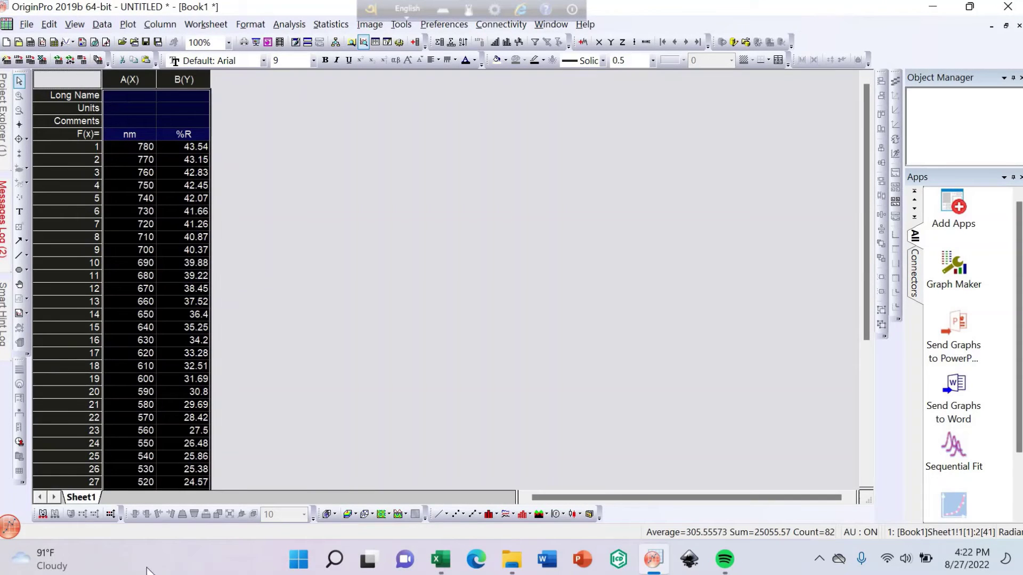
Step: Plot the data as a line graph and title the x-axis 'wavelength(nm)'
{"action": "left_click", "coordinate": [439, 514]}
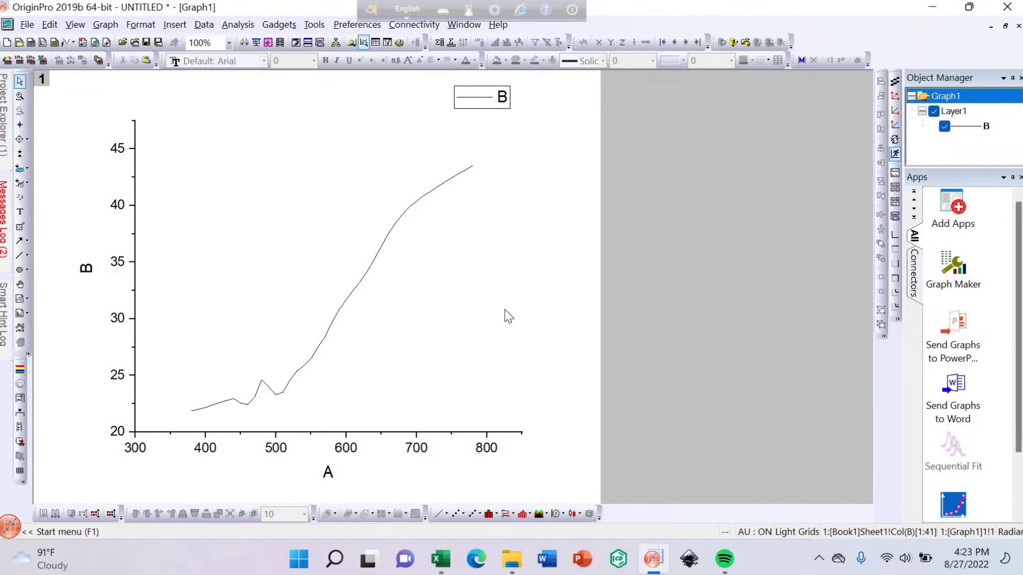
{"action": "double_click", "coordinate": [328, 474]}
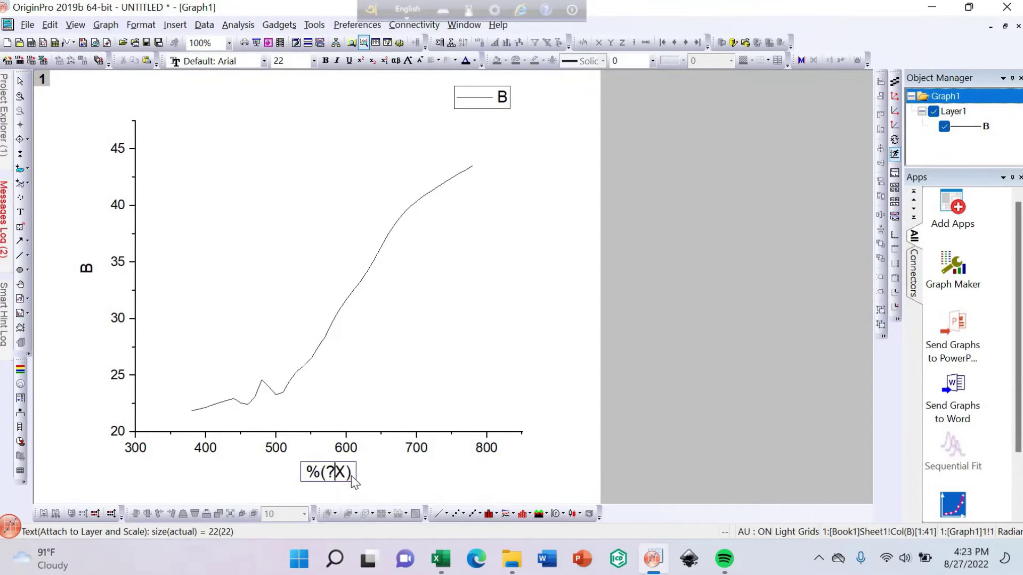
{"action": "key", "text": "BackSpace"}
{"action": "key", "text": "BackSpace"}
{"action": "key", "text": "BackSpace"}
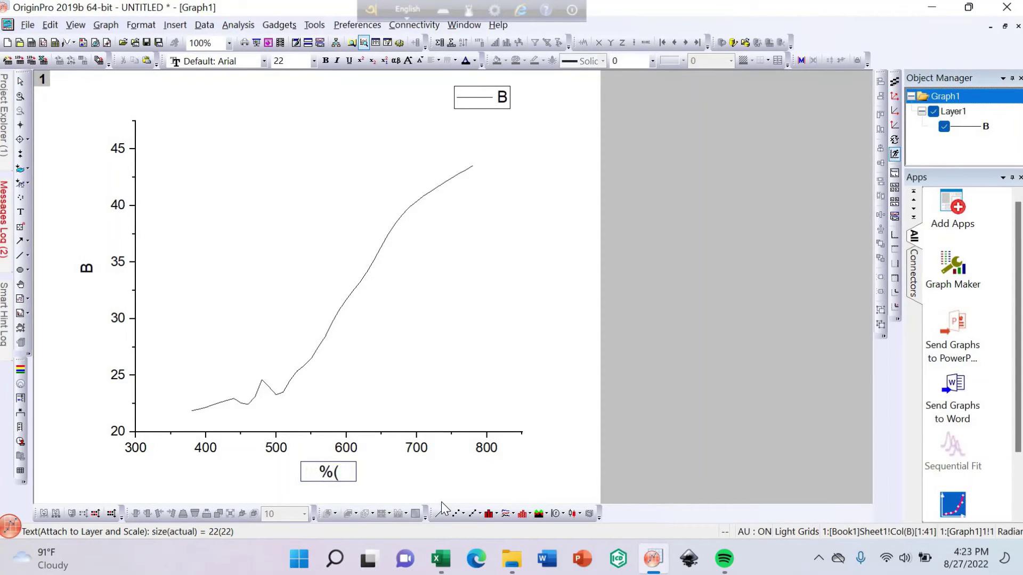
{"action": "type", "text": "w"}
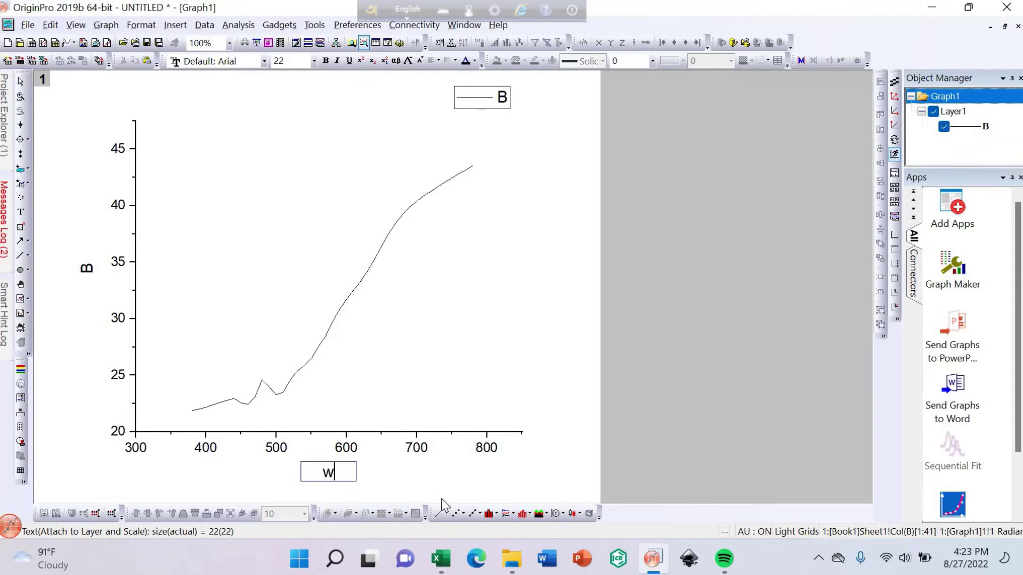
{"action": "type", "text": "avel"}
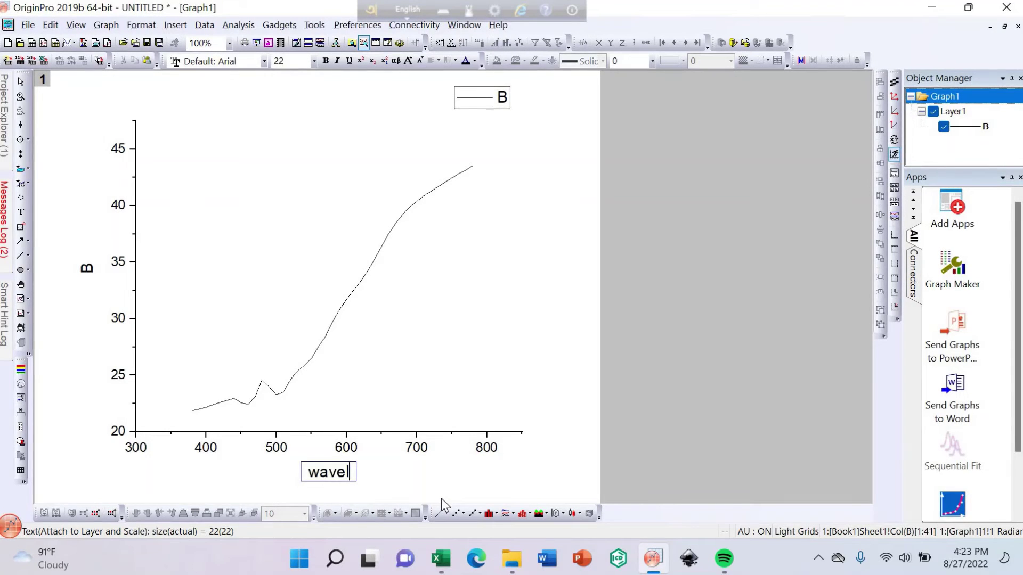
{"action": "type", "text": "engt"}
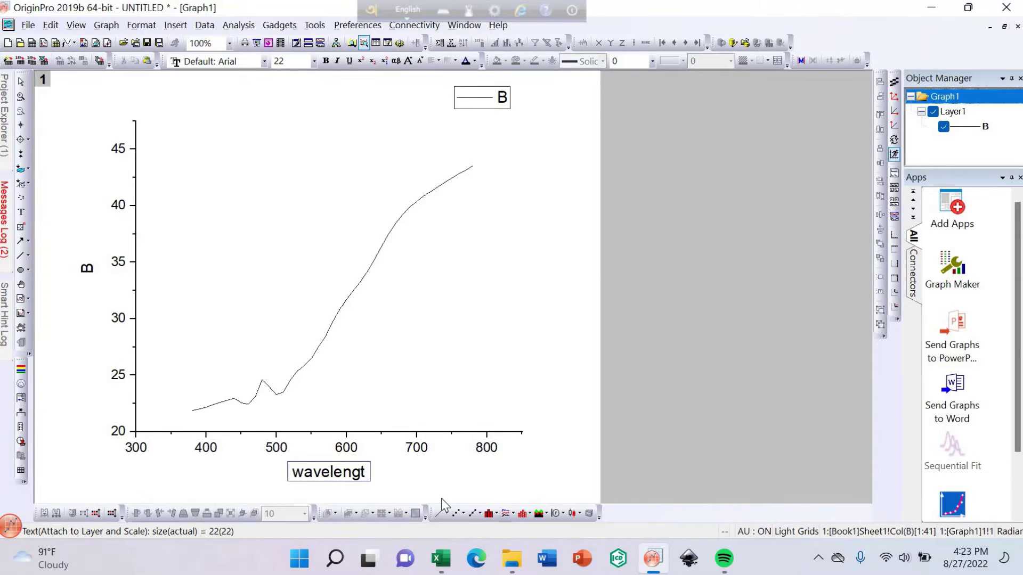
{"action": "type", "text": "h("}
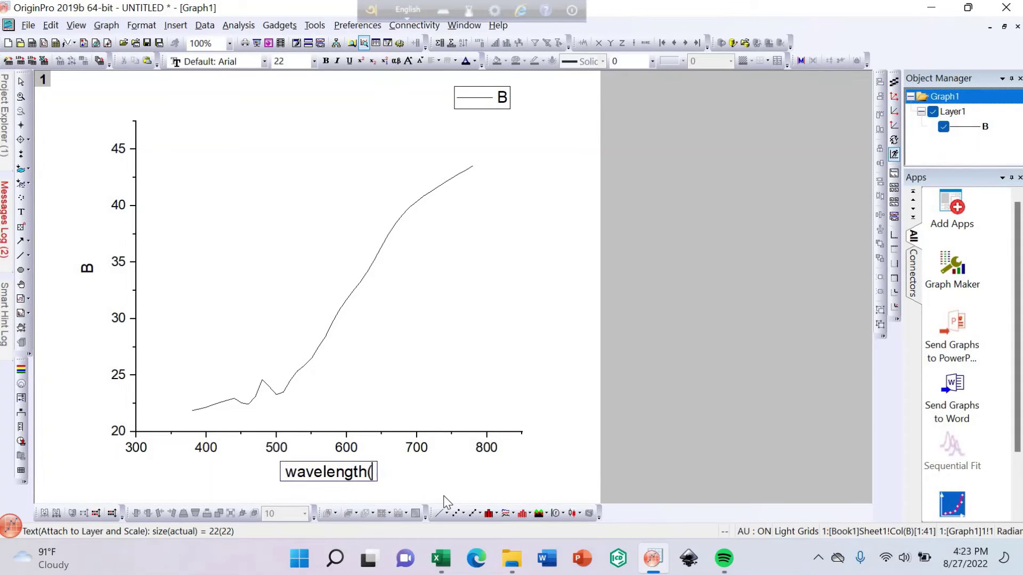
{"action": "type", "text": "nm)"}
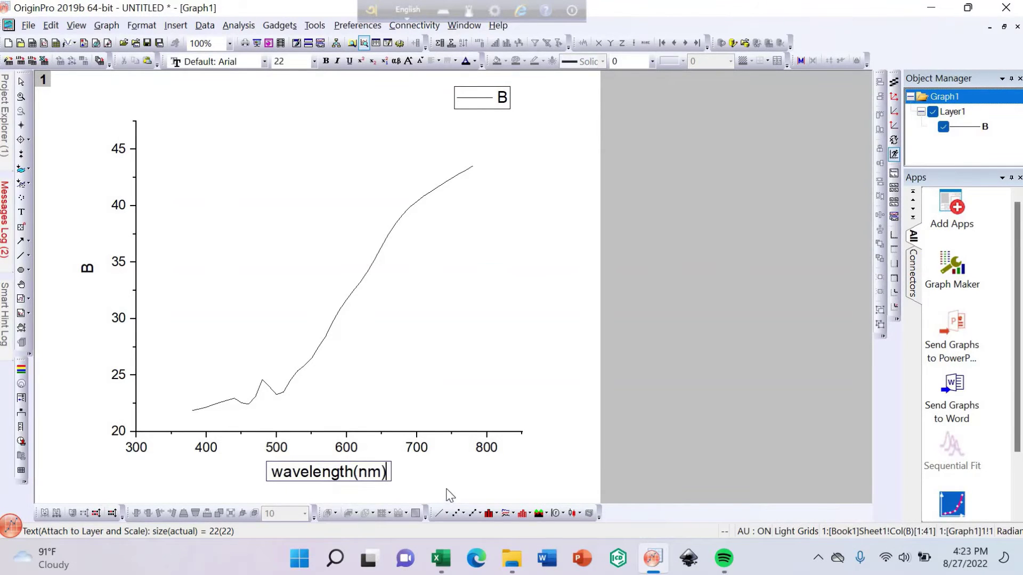
{"action": "left_click", "coordinate": [91, 275]}
Step: Change the y-axis title to 'R%'
{"action": "double_click", "coordinate": [94, 274]}
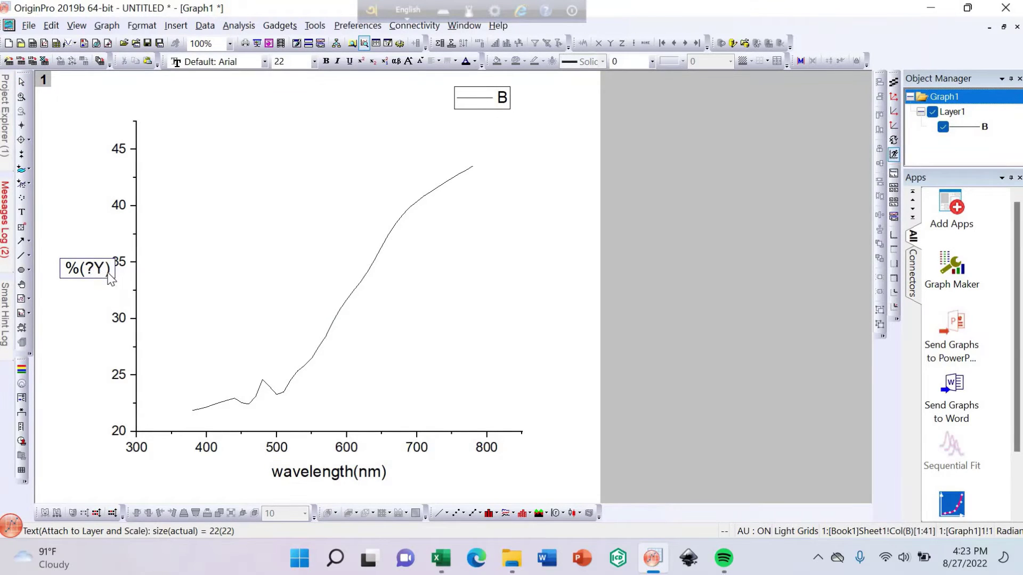
{"action": "left_click", "coordinate": [111, 274]}
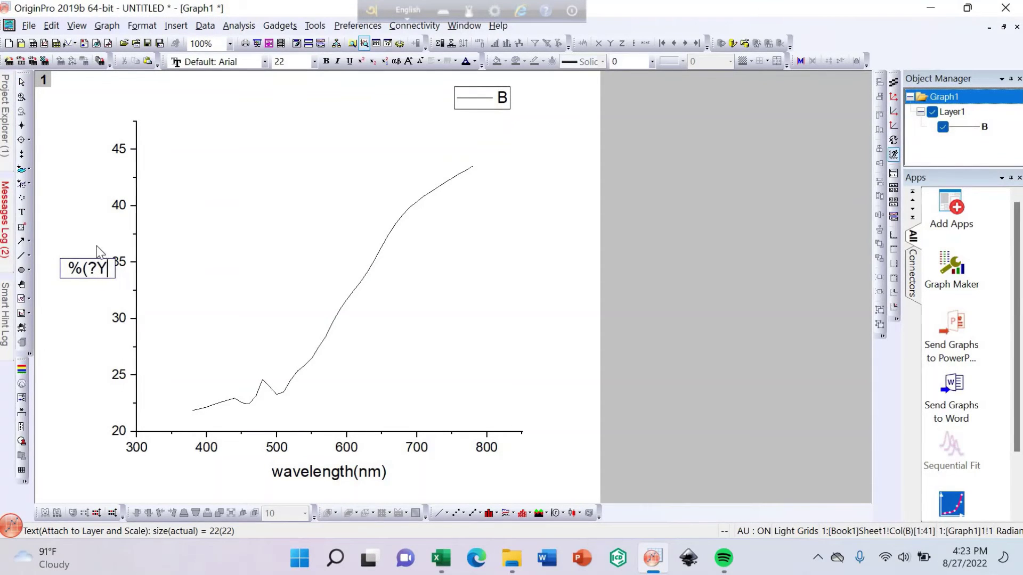
{"action": "key", "text": "BackSpace"}
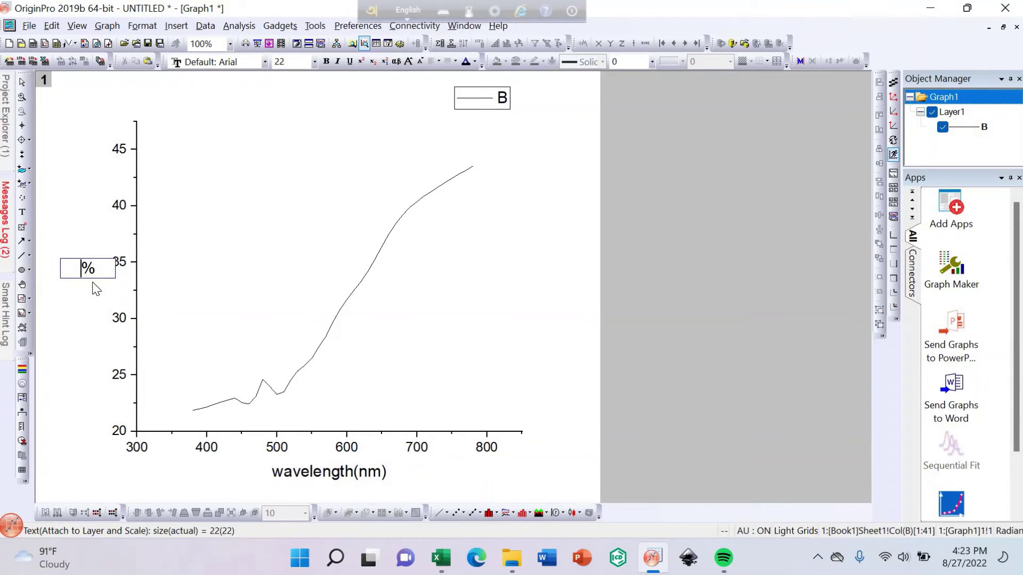
{"action": "type", "text": "R"}
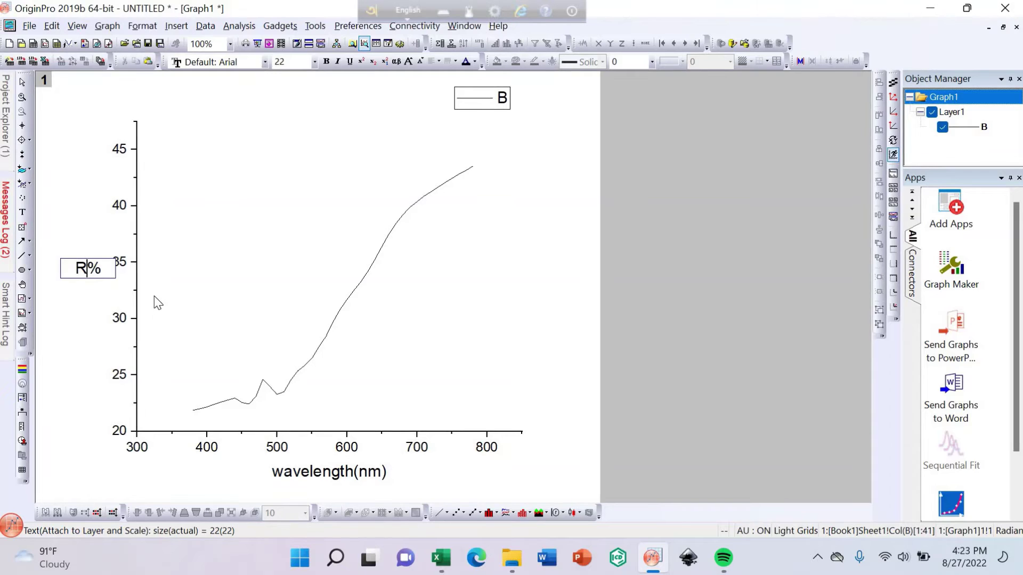
{"action": "left_click", "coordinate": [153, 255]}
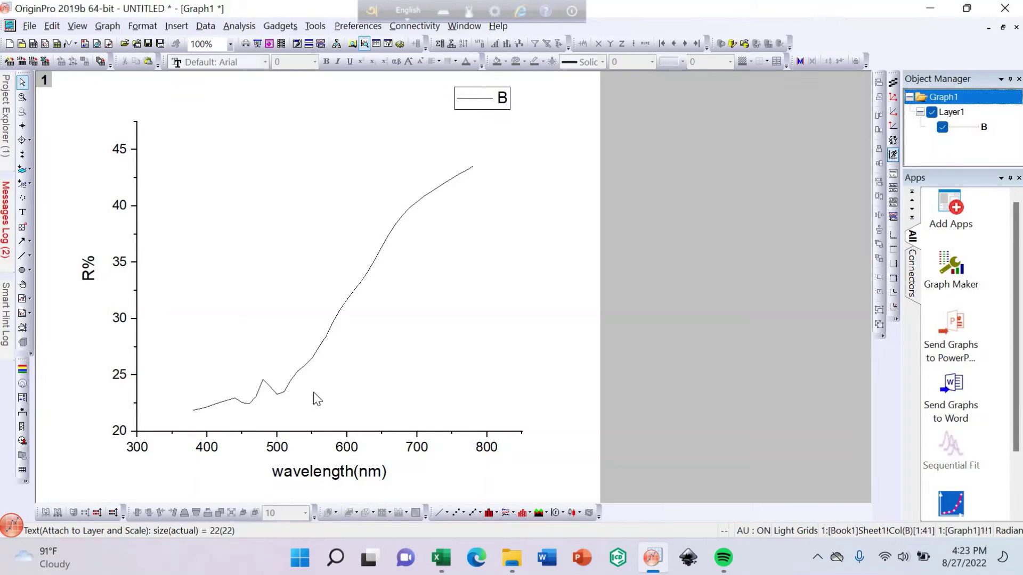
Step: Restyle the %R curve as a red line of width 3
{"action": "double_click", "coordinate": [329, 341]}
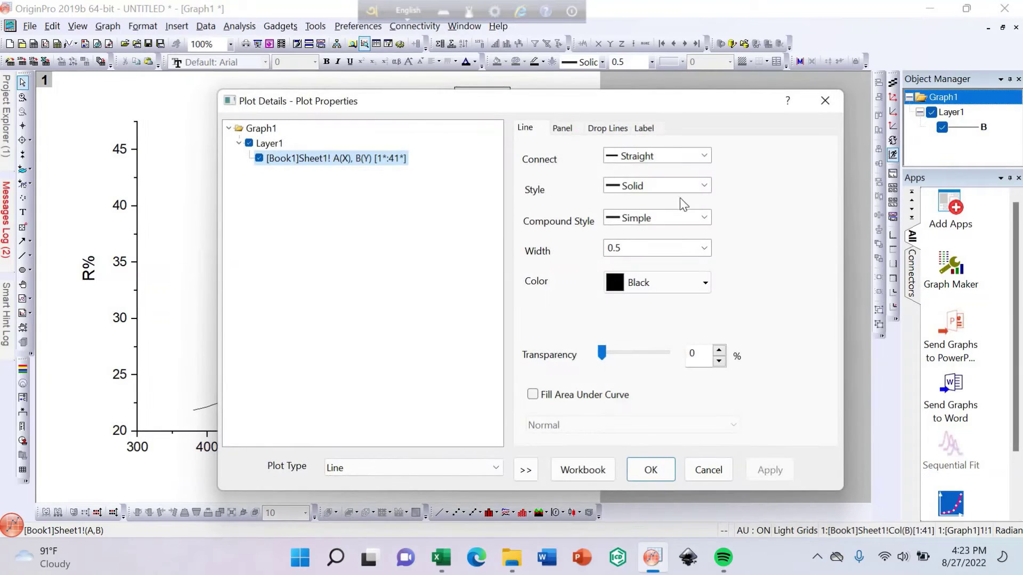
{"action": "left_click", "coordinate": [705, 248]}
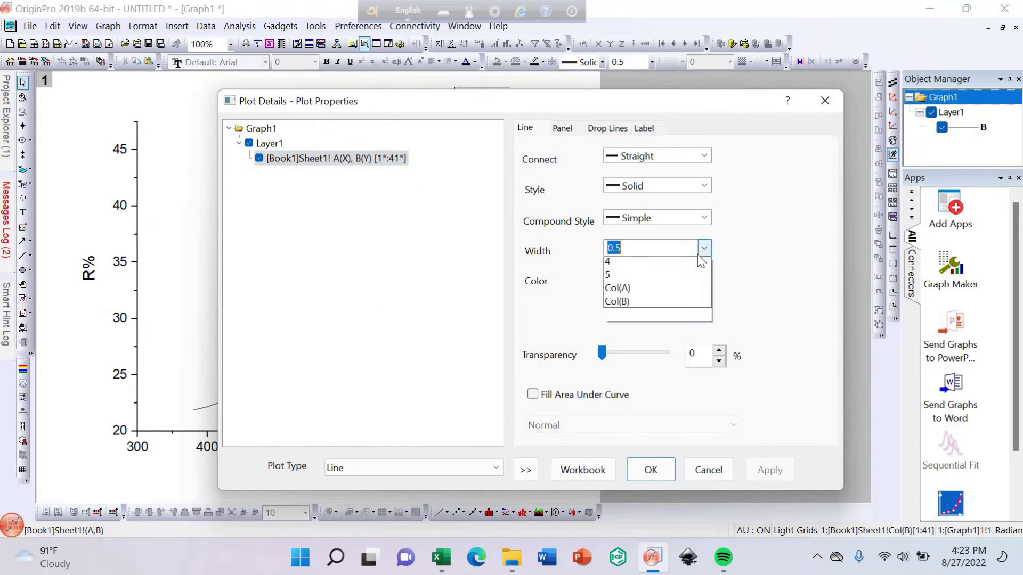
{"action": "left_click", "coordinate": [618, 331]}
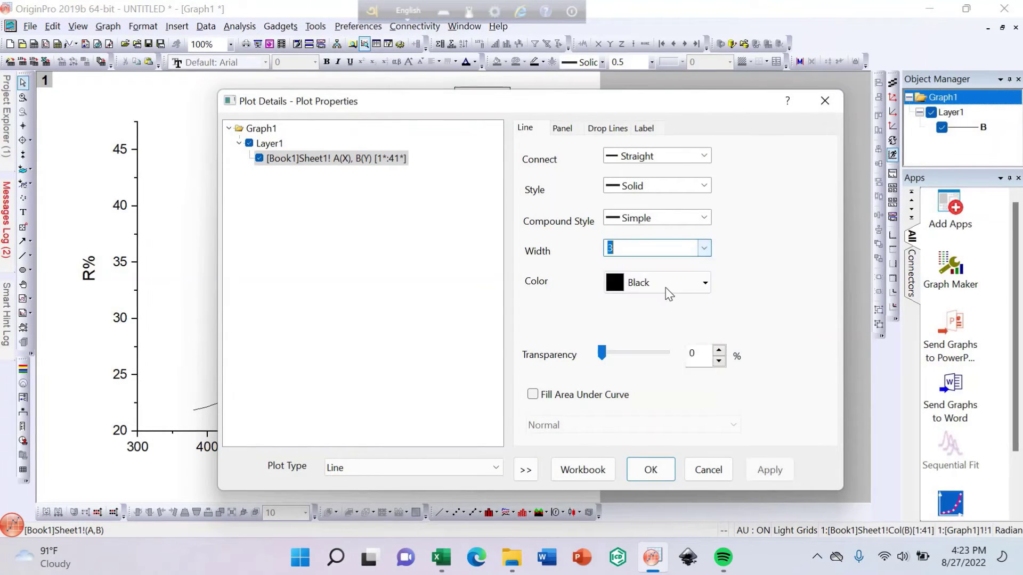
{"action": "left_click", "coordinate": [705, 285]}
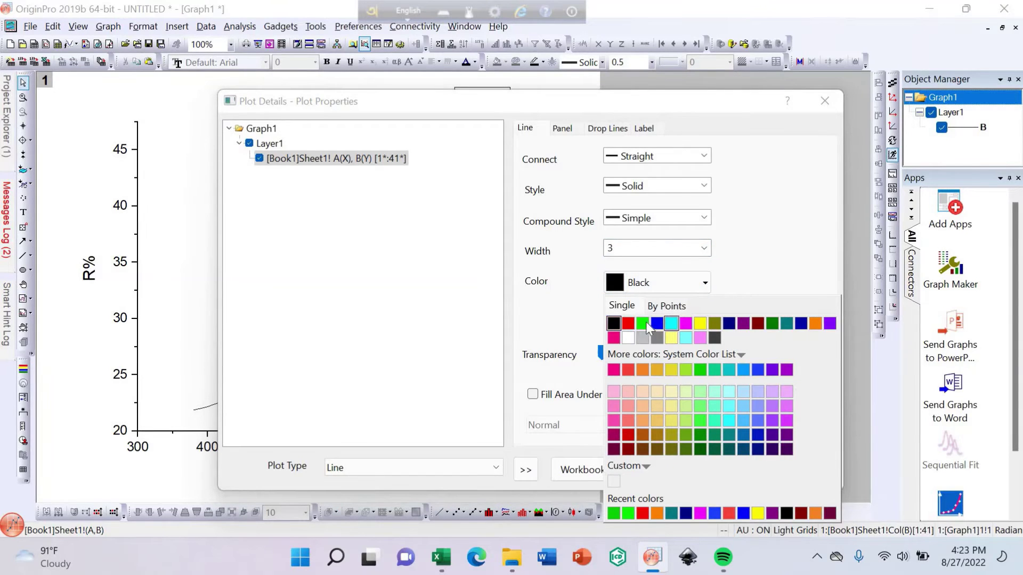
{"action": "left_click", "coordinate": [632, 324]}
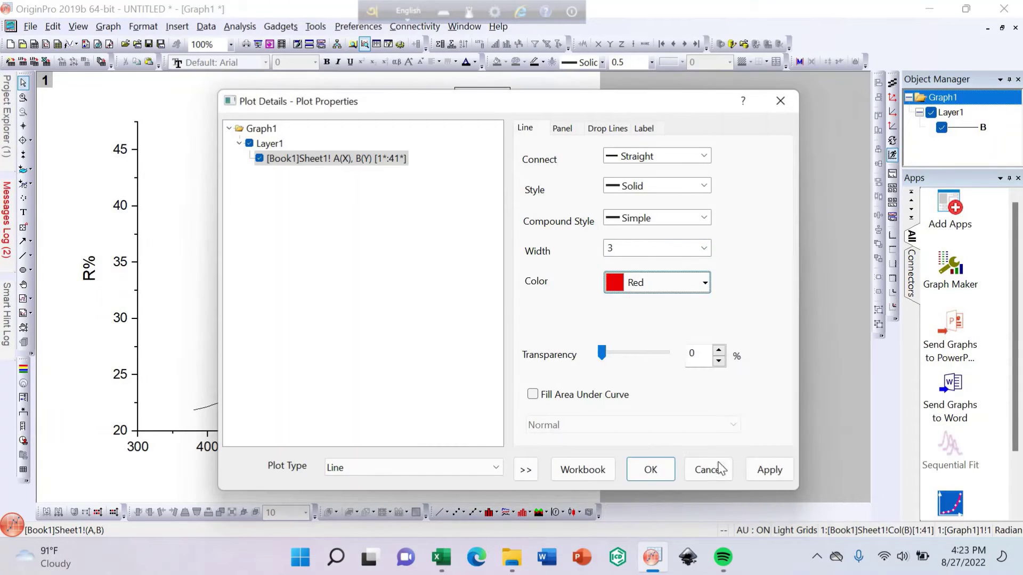
{"action": "left_click", "coordinate": [769, 470]}
{"action": "left_click", "coordinate": [643, 469]}
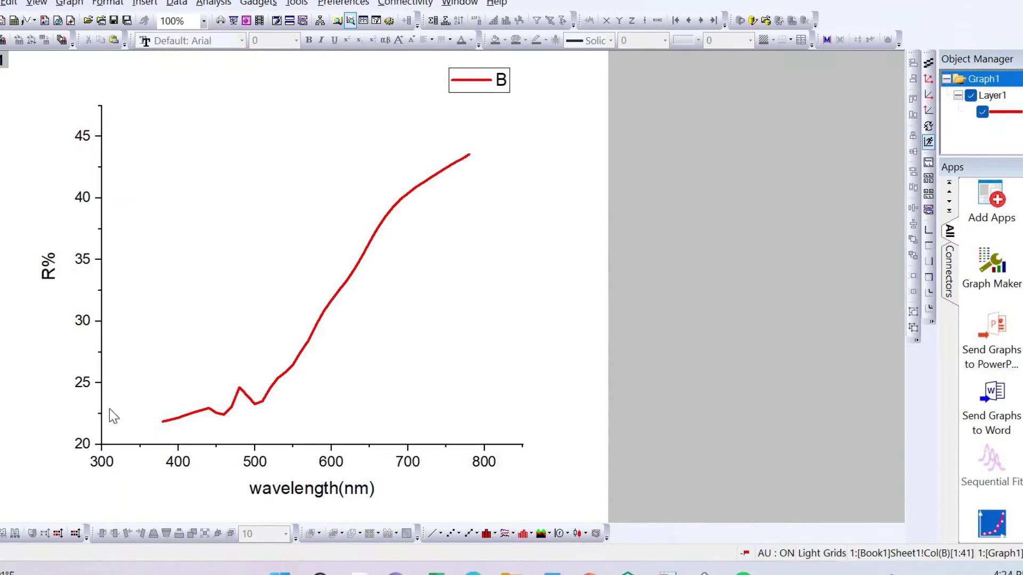
{"action": "left_click", "coordinate": [303, 444]}
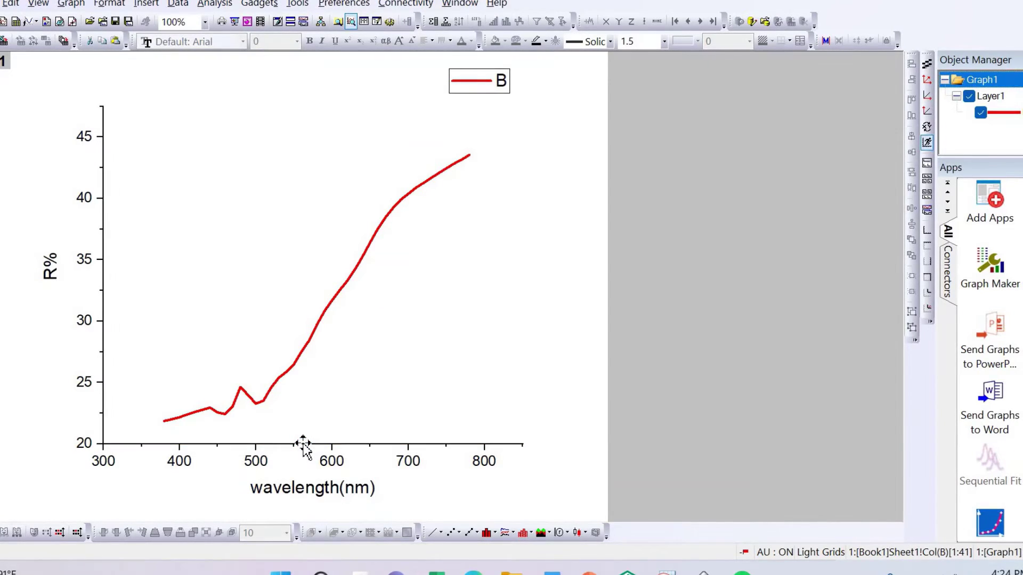
Step: Show the top axis line with major and minor tick styles set to None
{"action": "double_click", "coordinate": [303, 444]}
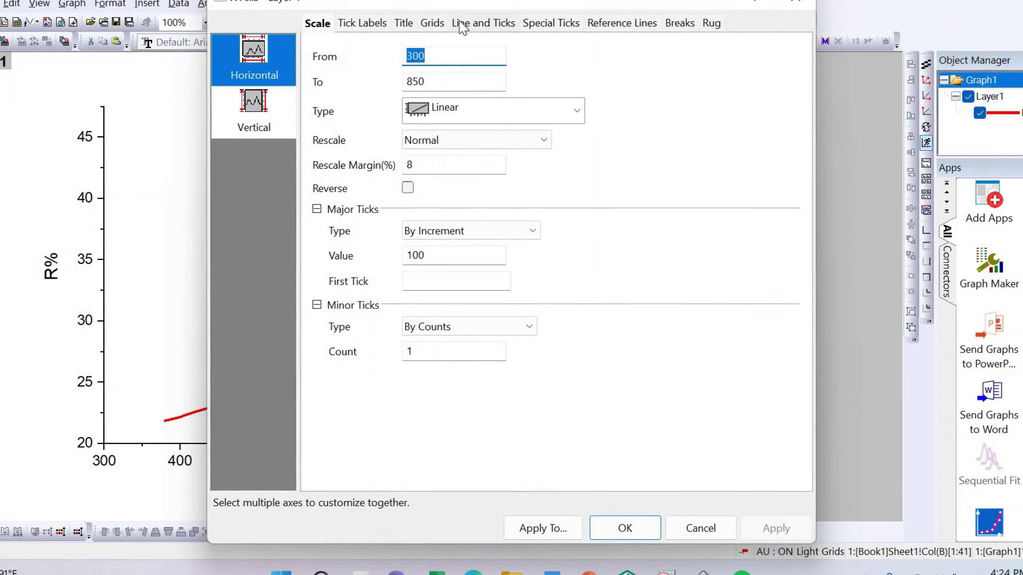
{"action": "left_click", "coordinate": [468, 24]}
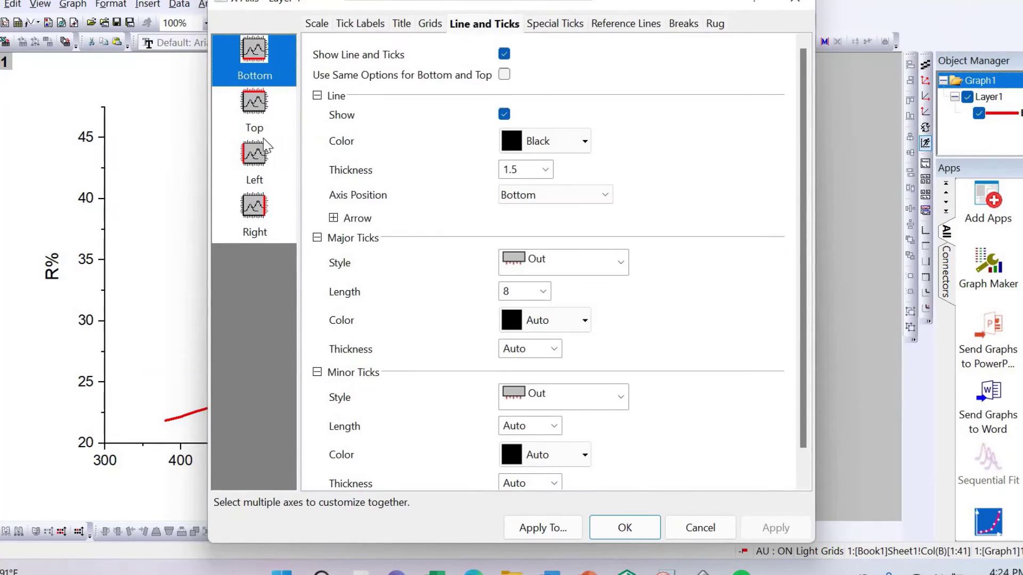
{"action": "left_click", "coordinate": [255, 107]}
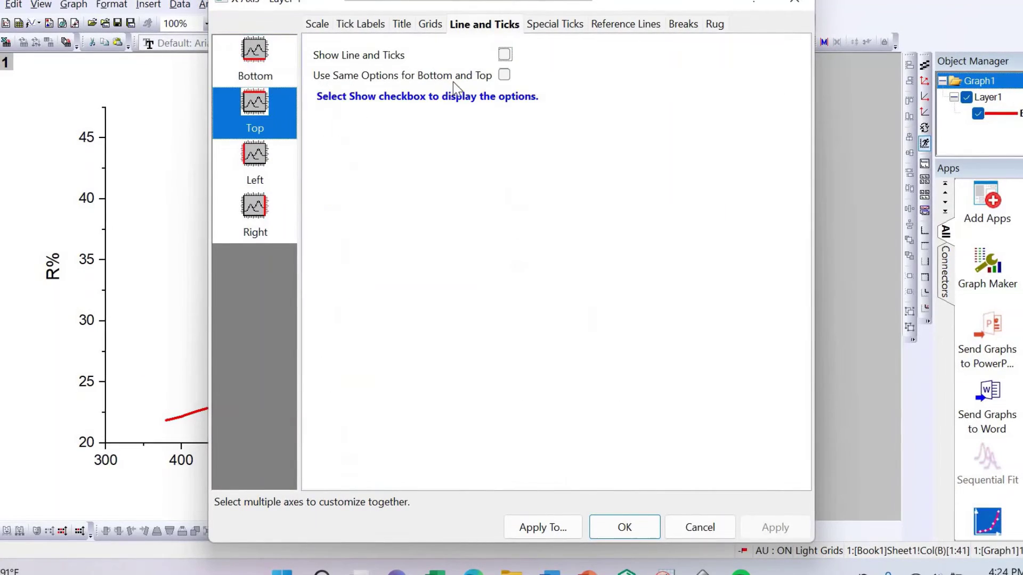
{"action": "left_click", "coordinate": [505, 54]}
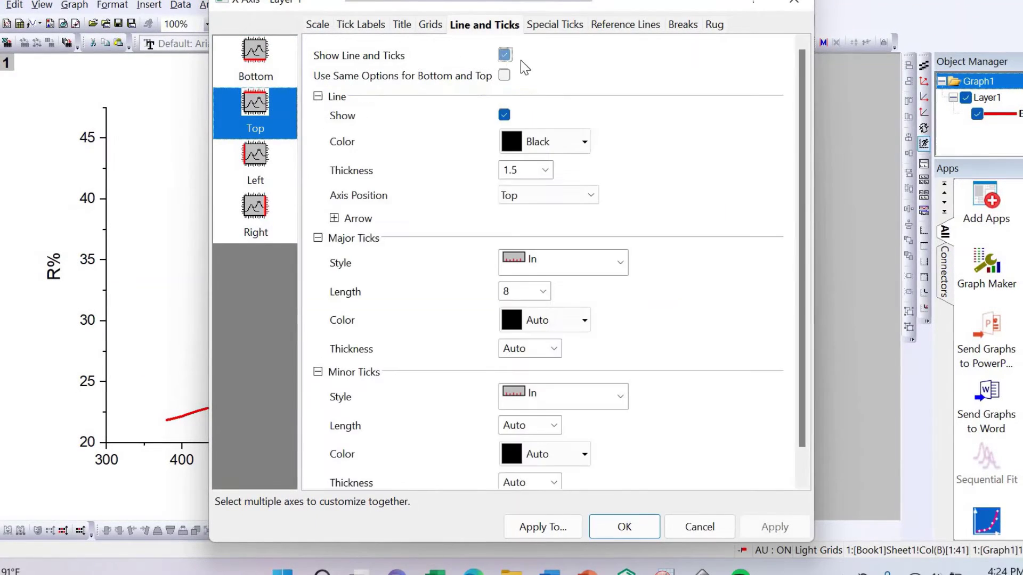
{"action": "left_click", "coordinate": [622, 266]}
{"action": "left_click", "coordinate": [547, 361]}
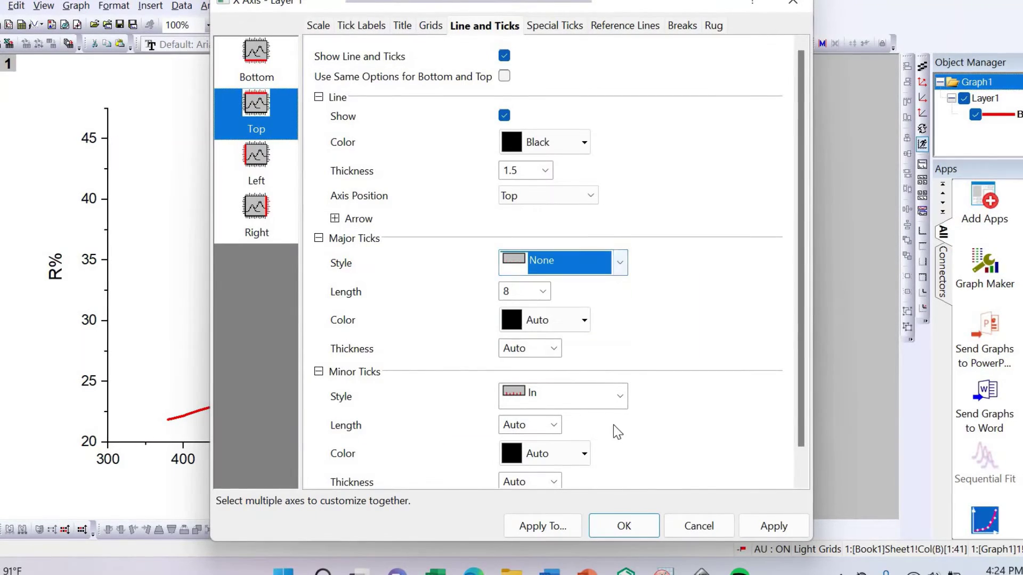
{"action": "left_click", "coordinate": [620, 396]}
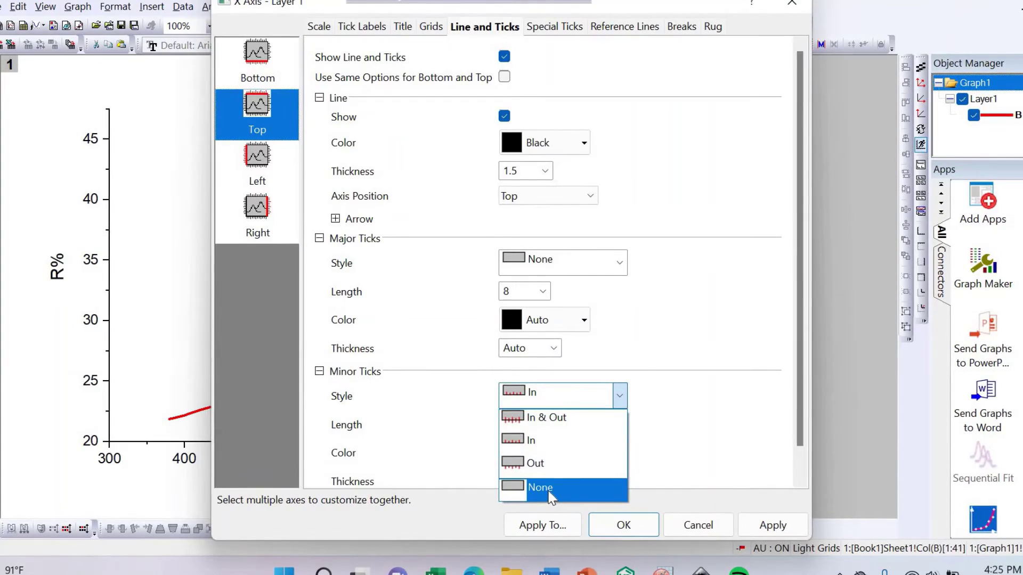
{"action": "left_click", "coordinate": [550, 494]}
{"action": "left_click", "coordinate": [785, 525]}
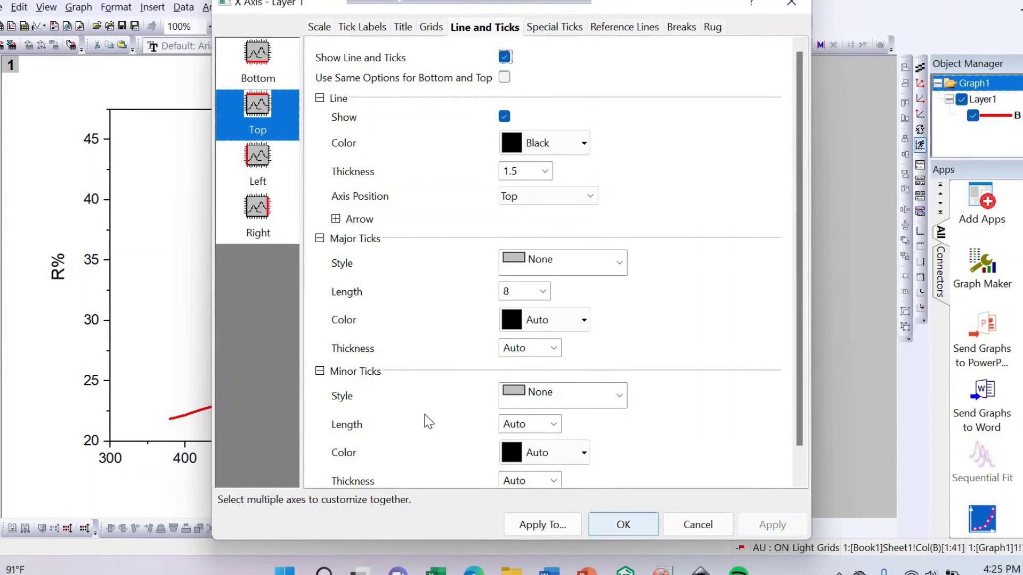
{"action": "left_click", "coordinate": [623, 524]}
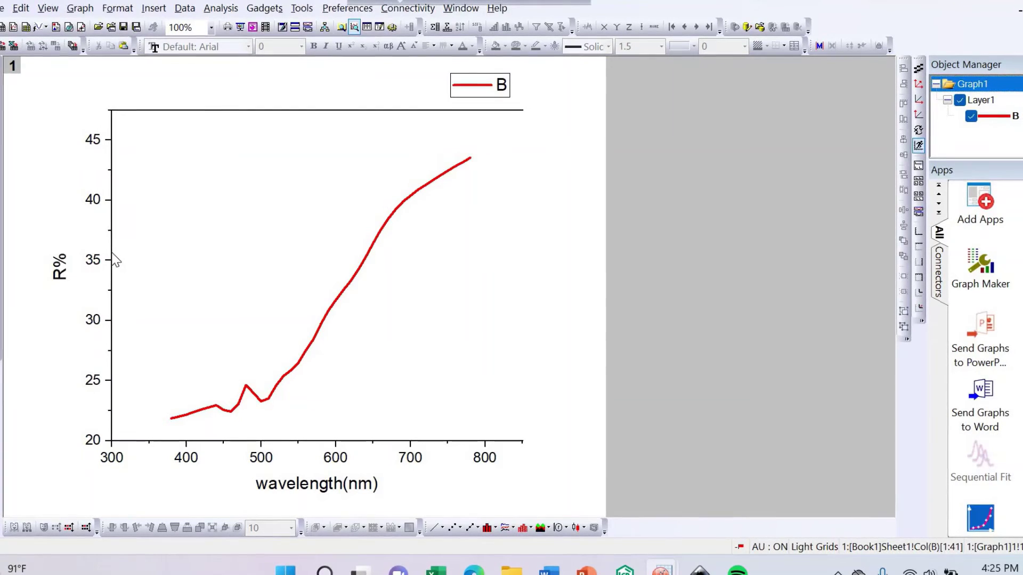
Step: Show the right axis line with major and minor tick styles set to None
{"action": "double_click", "coordinate": [113, 256]}
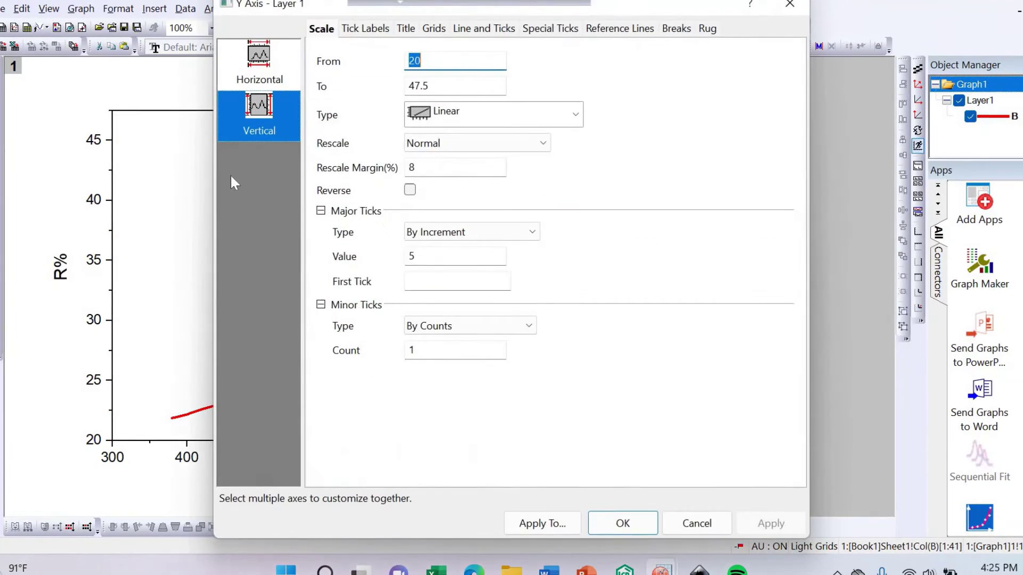
{"action": "left_click", "coordinate": [483, 29]}
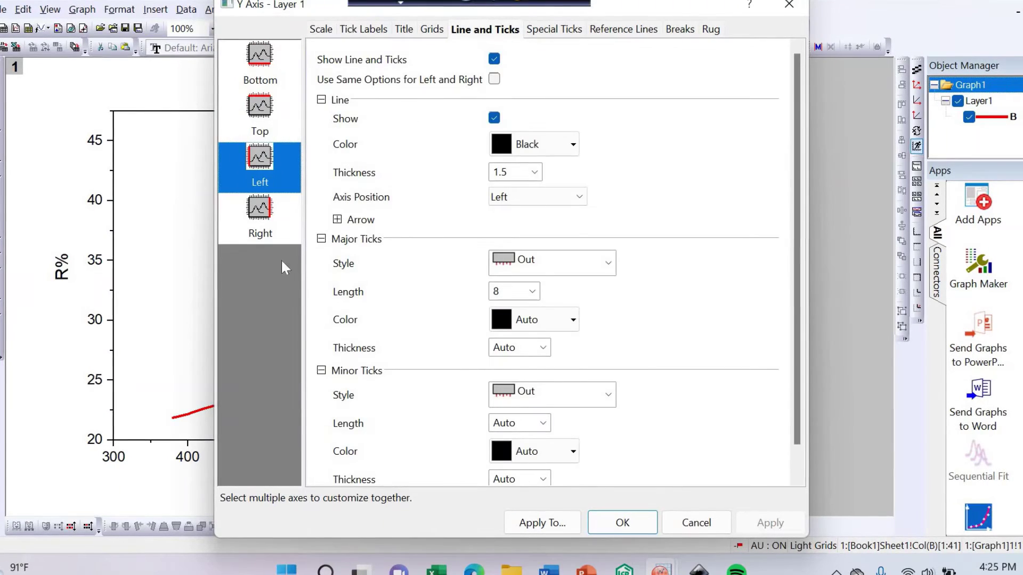
{"action": "left_click", "coordinate": [257, 213]}
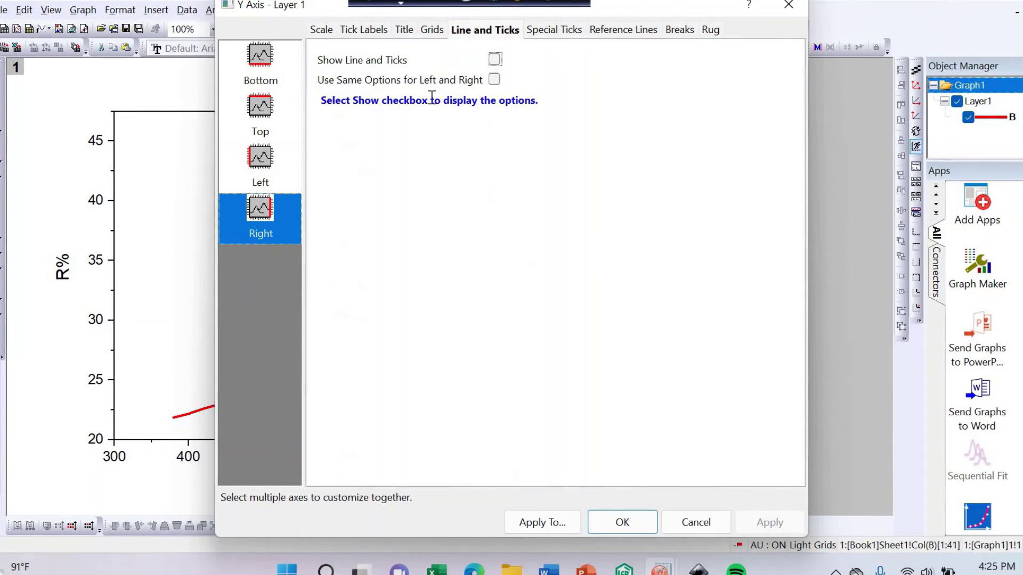
{"action": "left_click", "coordinate": [494, 60]}
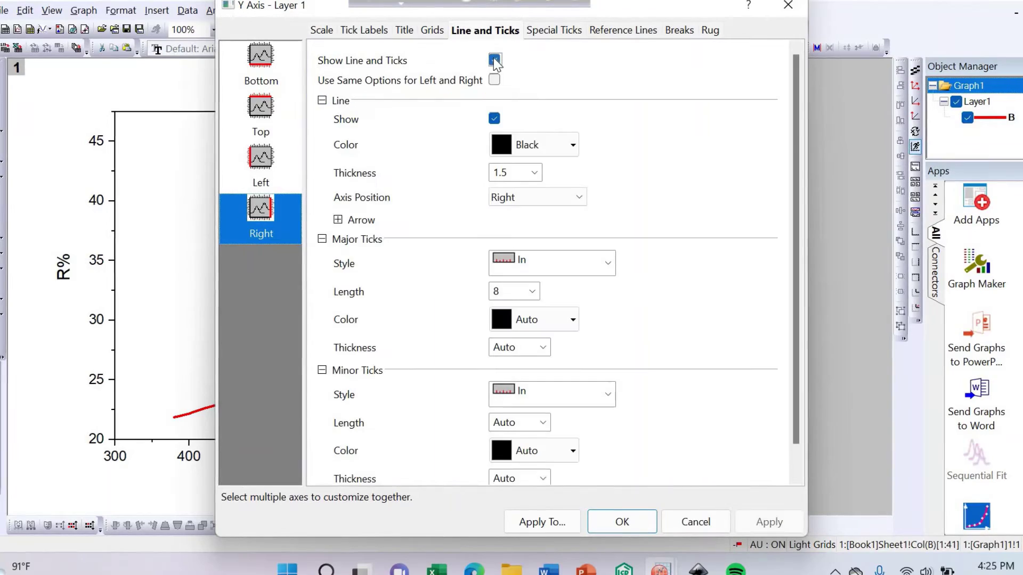
{"action": "left_click", "coordinate": [612, 264]}
{"action": "left_click", "coordinate": [578, 351]}
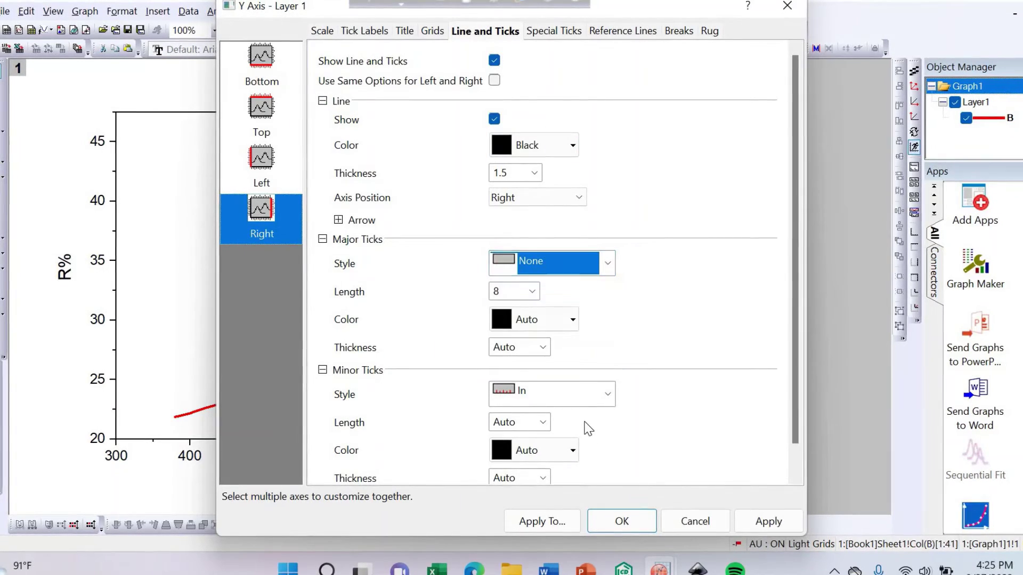
{"action": "left_click", "coordinate": [608, 393]}
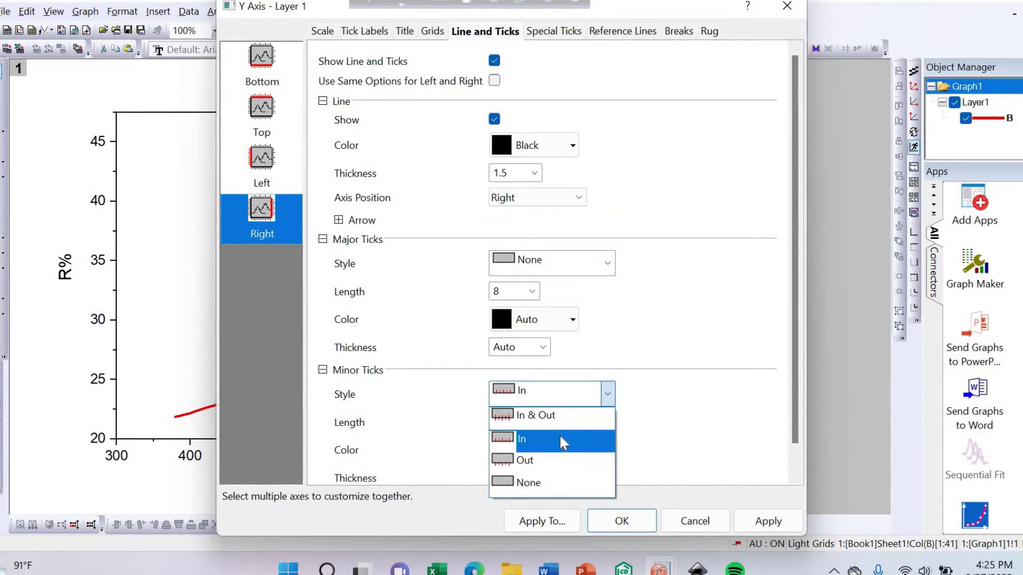
{"action": "left_click", "coordinate": [557, 482]}
{"action": "left_click", "coordinate": [768, 518]}
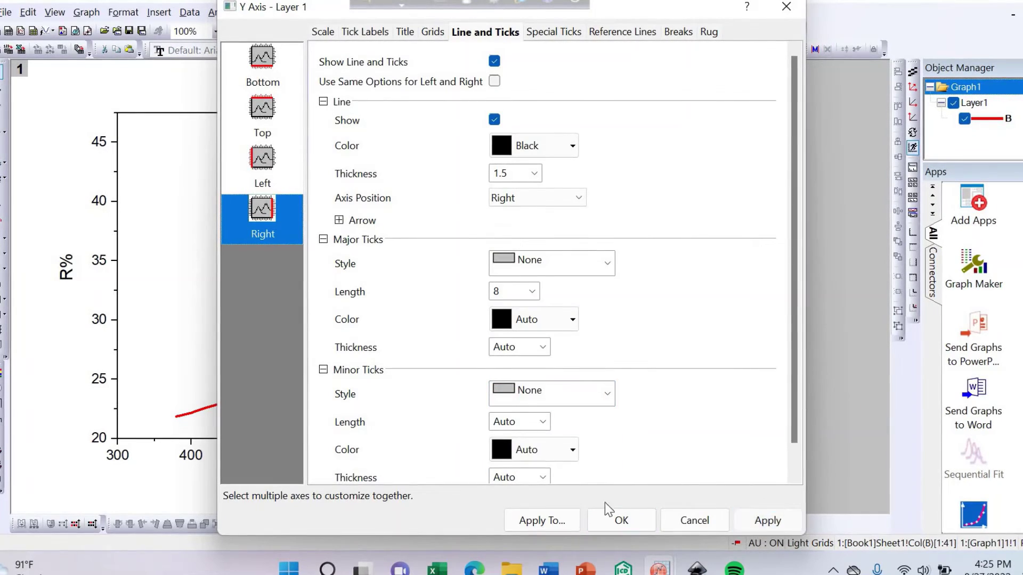
{"action": "left_click", "coordinate": [618, 520]}
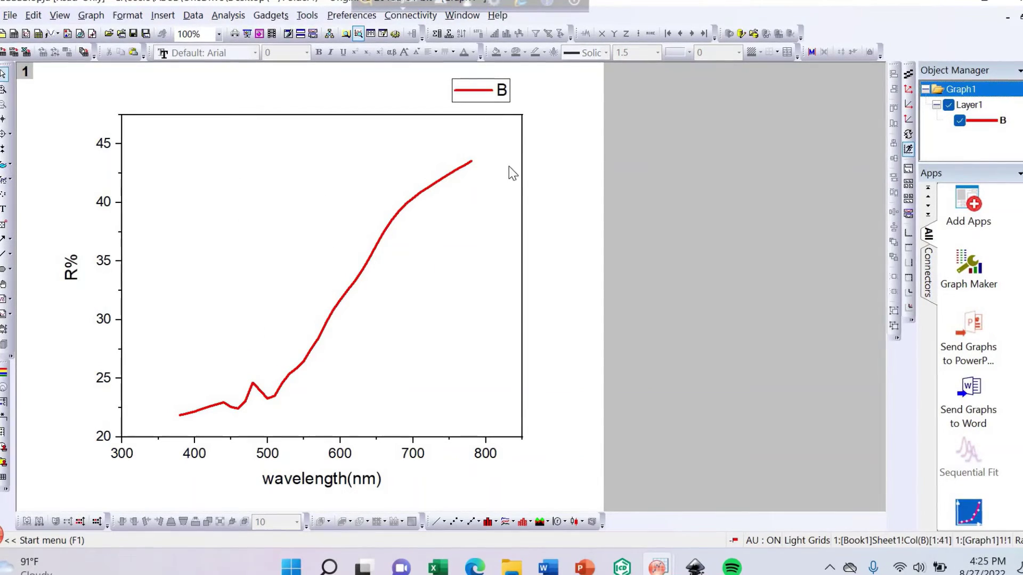
Step: Save the project with Ctrl+S and dismiss the read-only warning
{"action": "mouse_move", "coordinate": [447, 176]}
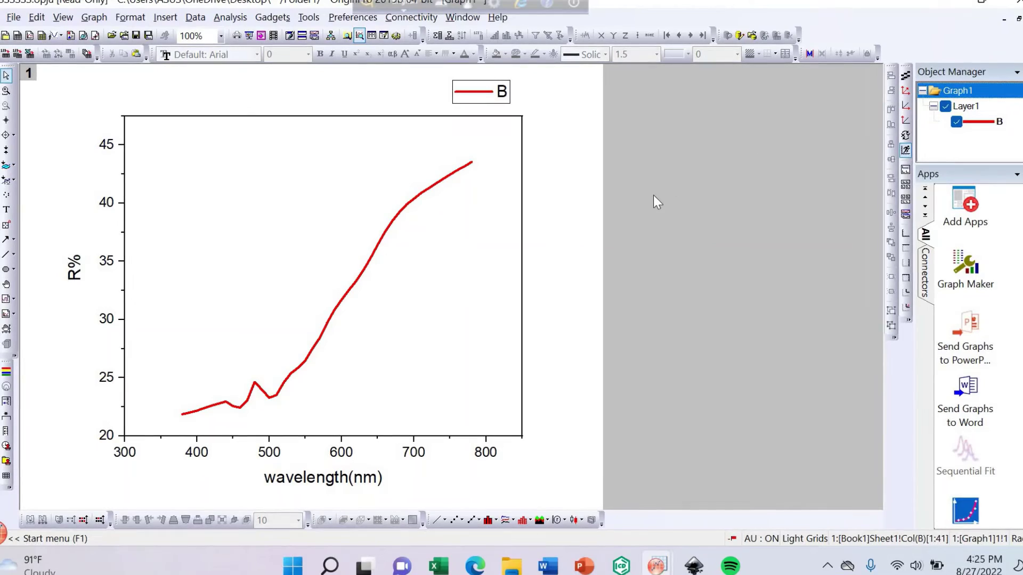
{"action": "key", "text": "ctrl+s"}
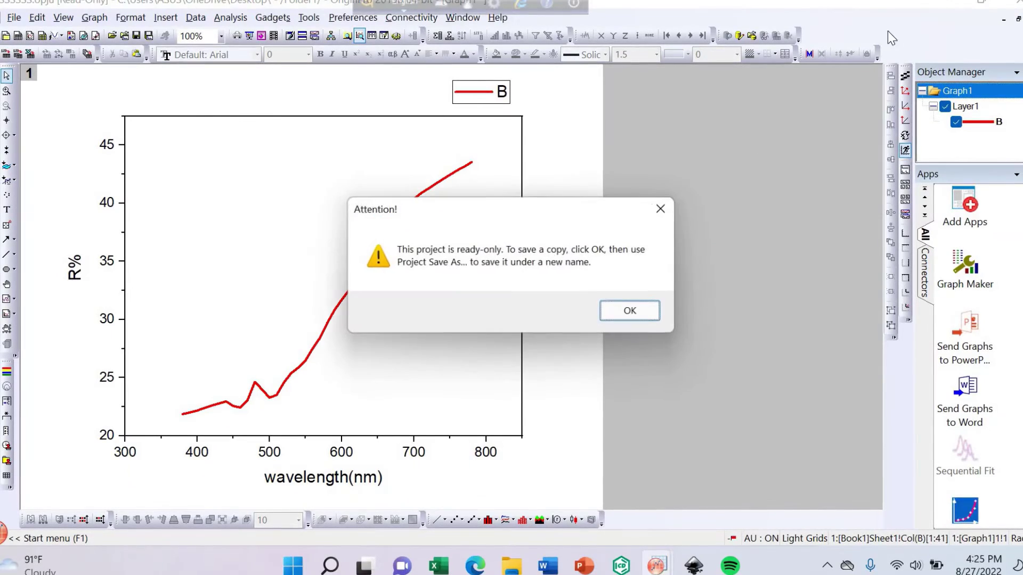
{"action": "left_click", "coordinate": [661, 208]}
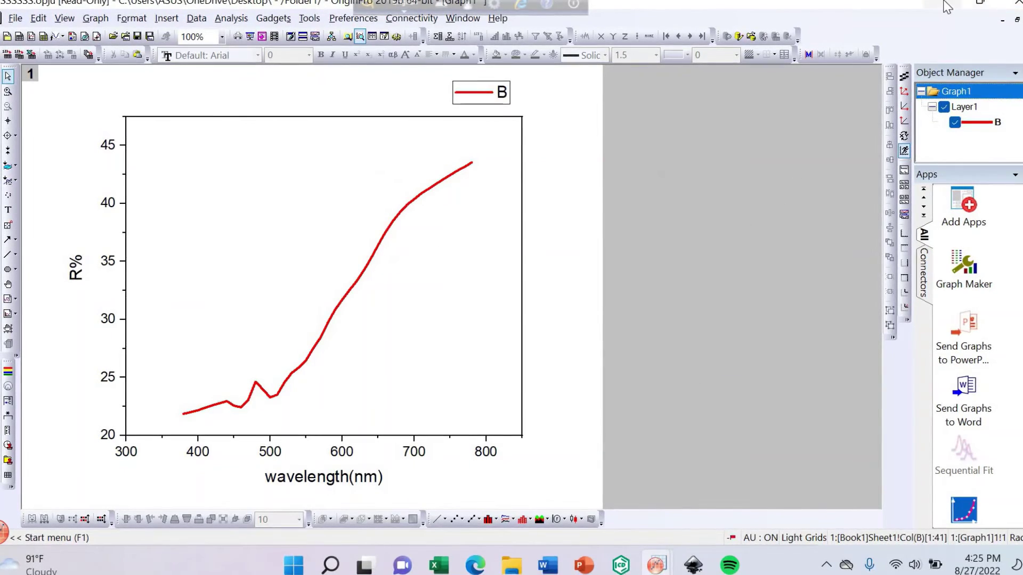
Step: Copy Excel's hv and (ahv)^2 columns F and G, then return to OriginPro
{"action": "left_click", "coordinate": [962, 5]}
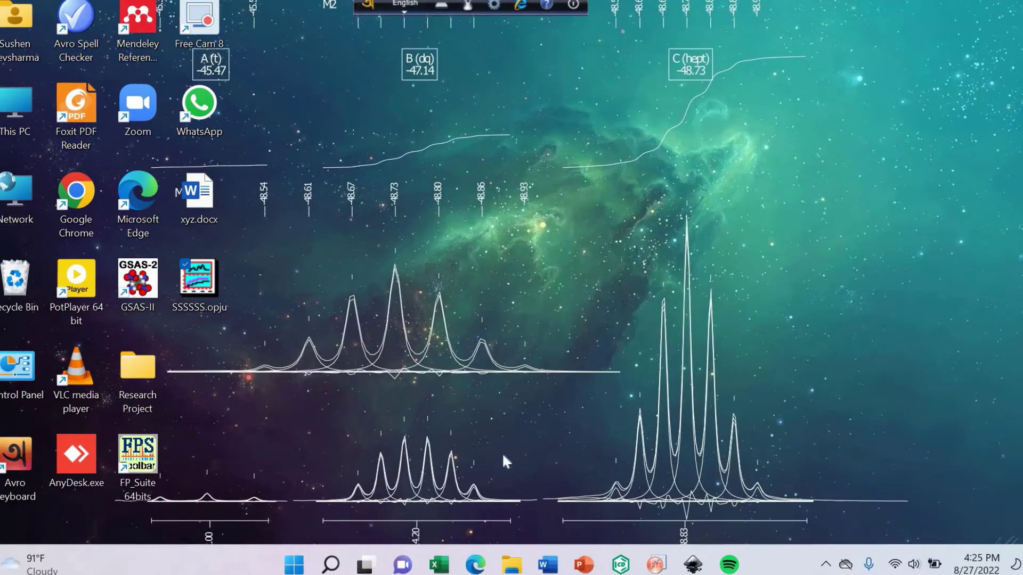
{"action": "left_click", "coordinate": [440, 565]}
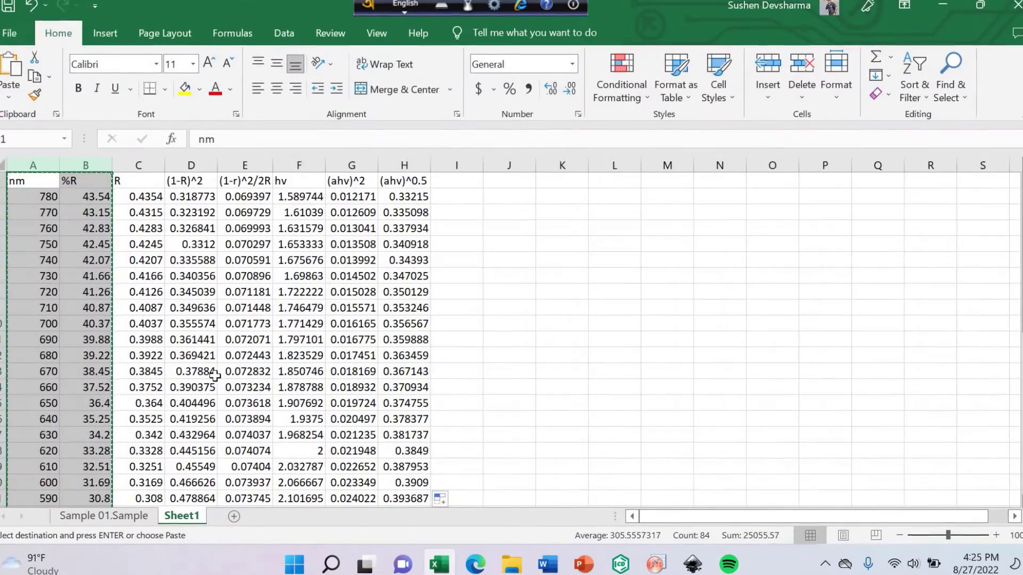
{"action": "left_click", "coordinate": [464, 260]}
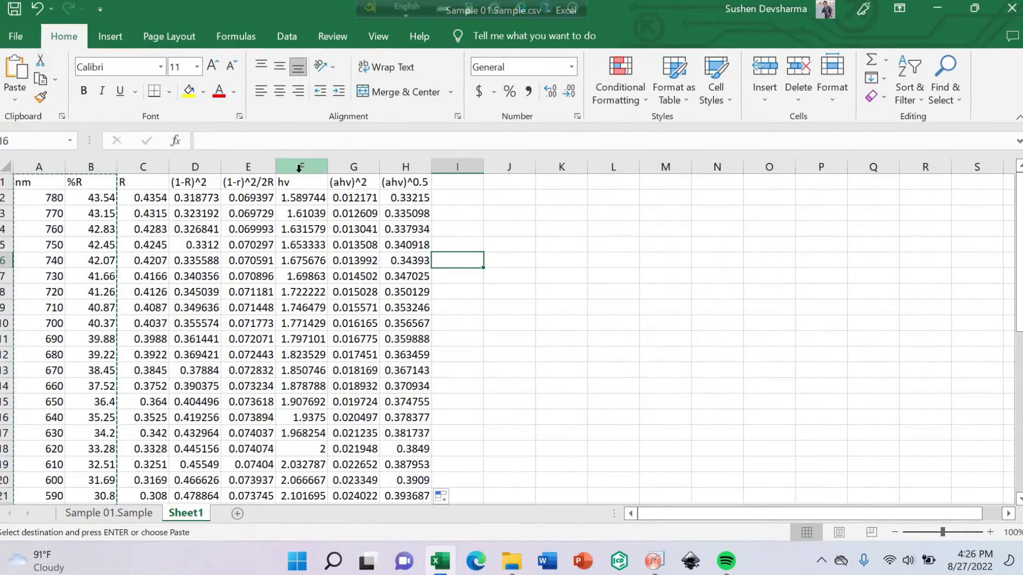
{"action": "left_click", "coordinate": [319, 167]}
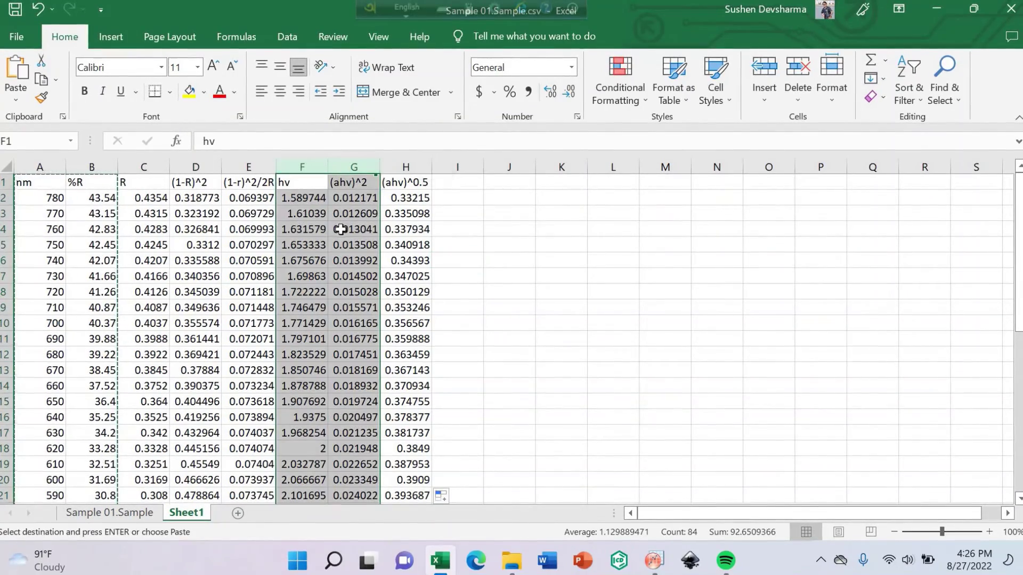
{"action": "right_click", "coordinate": [315, 221]}
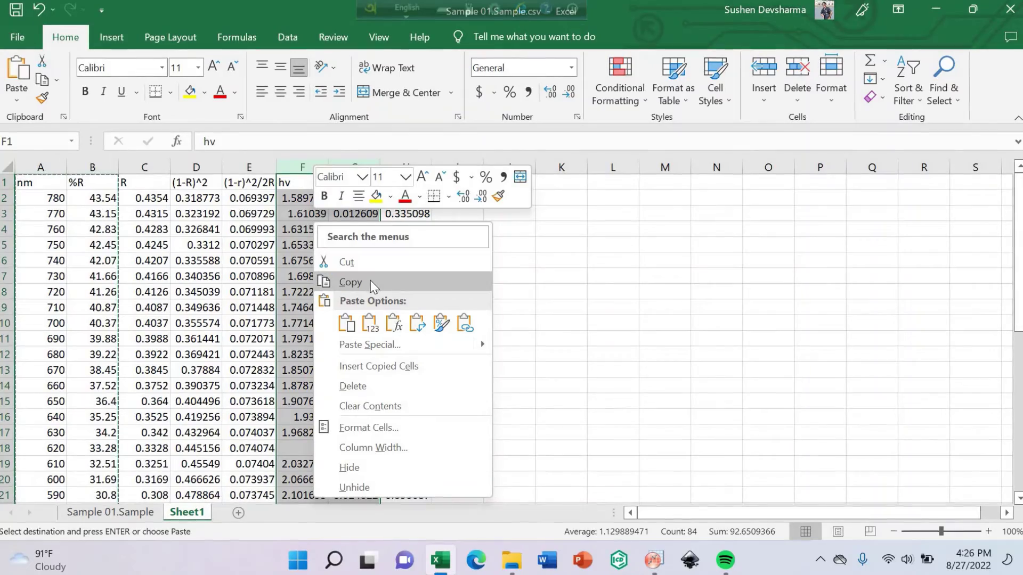
{"action": "left_click", "coordinate": [351, 282]}
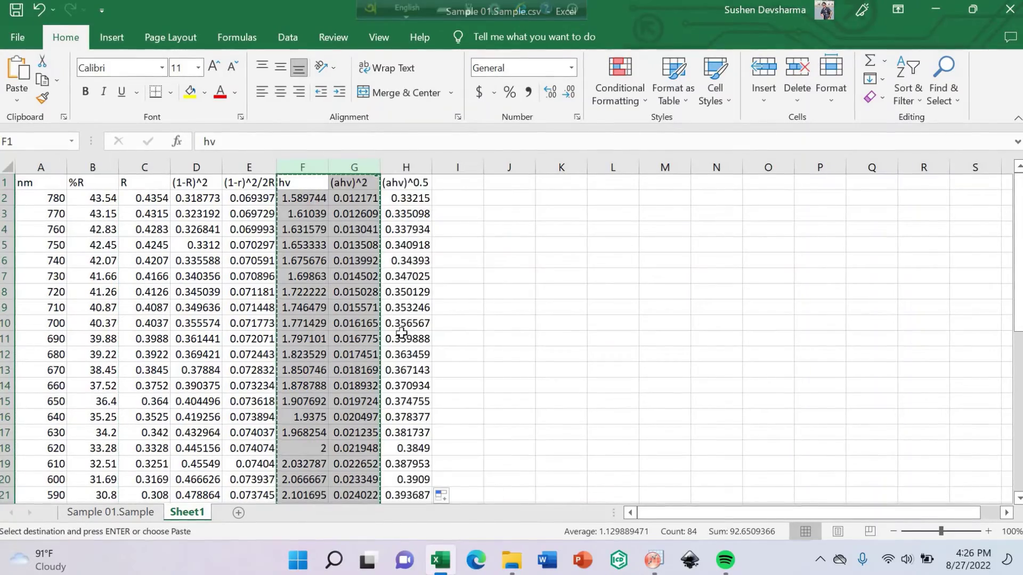
{"action": "left_click", "coordinate": [654, 559]}
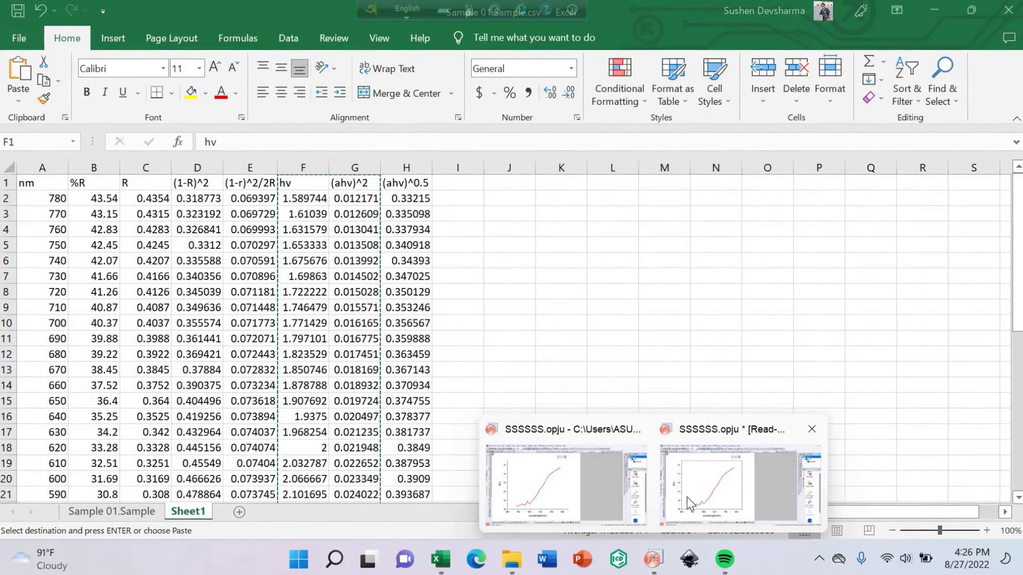
{"action": "left_click", "coordinate": [586, 480]}
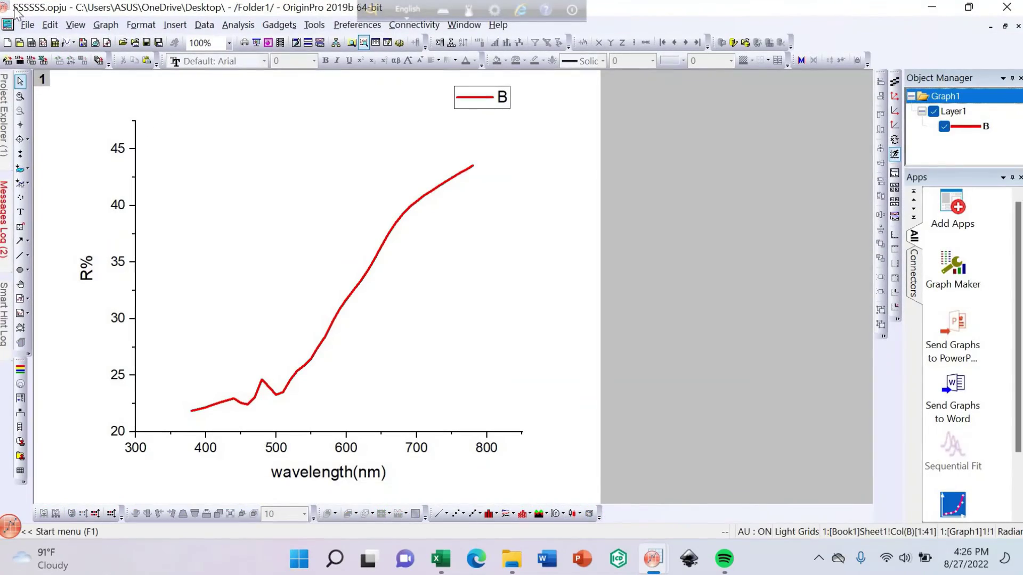
Step: Create a new workbook and paste the hv and (ahv)^2 data into columns A and B
{"action": "left_click", "coordinate": [27, 25]}
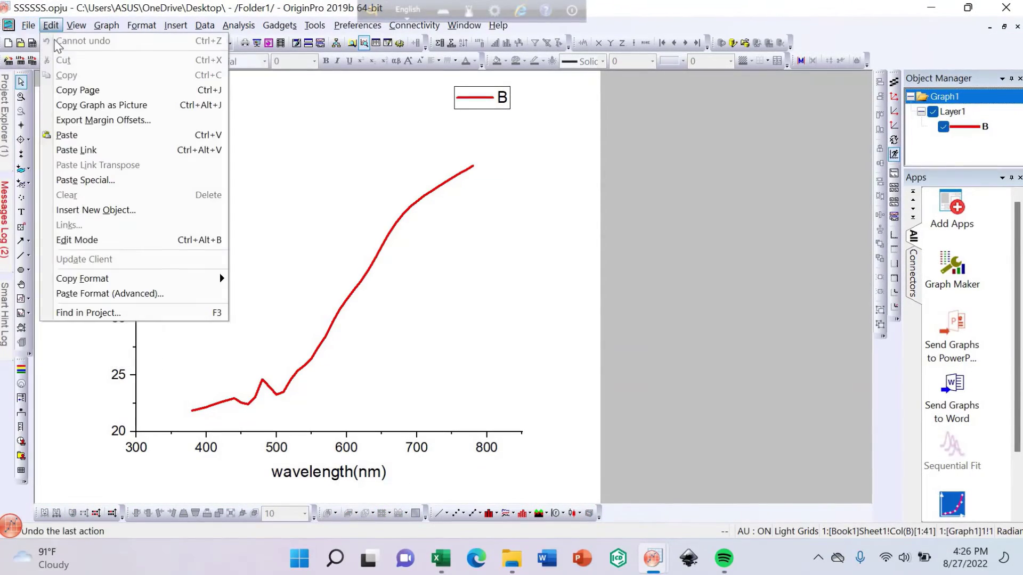
{"action": "left_click", "coordinate": [51, 25]}
{"action": "left_click", "coordinate": [28, 25]}
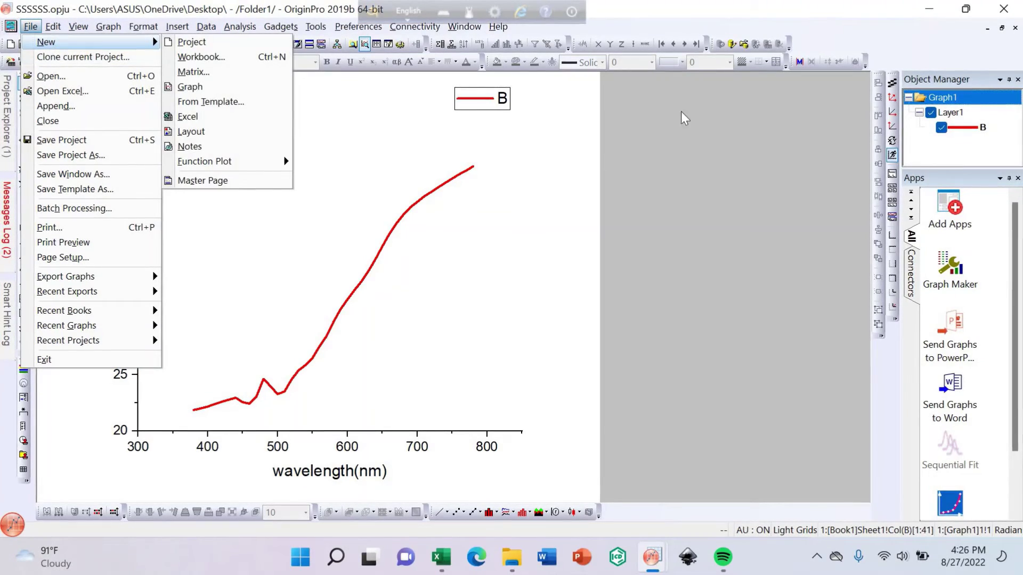
{"action": "left_click", "coordinate": [202, 56]}
{"action": "left_click", "coordinate": [144, 102]}
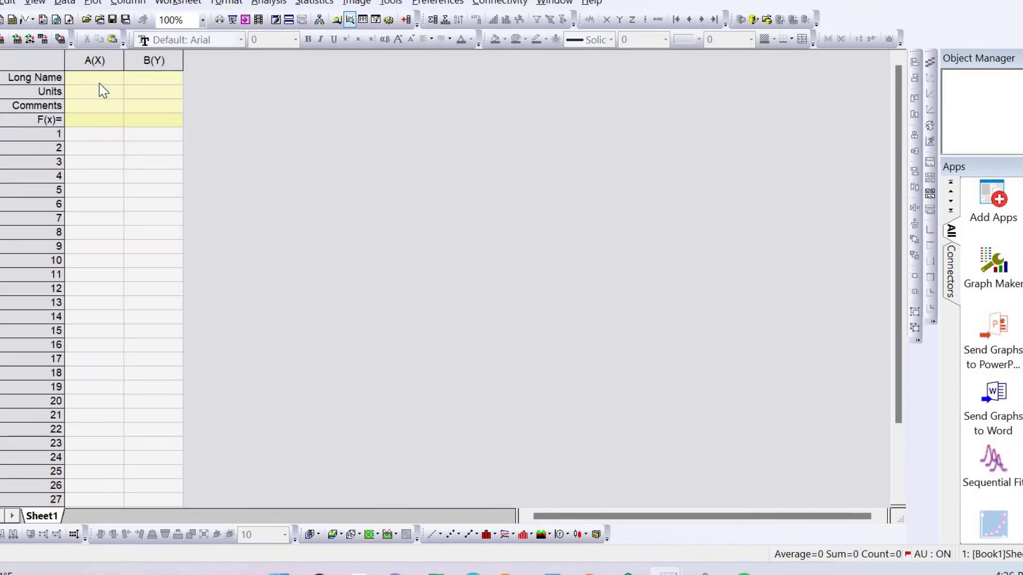
{"action": "left_click", "coordinate": [97, 120]}
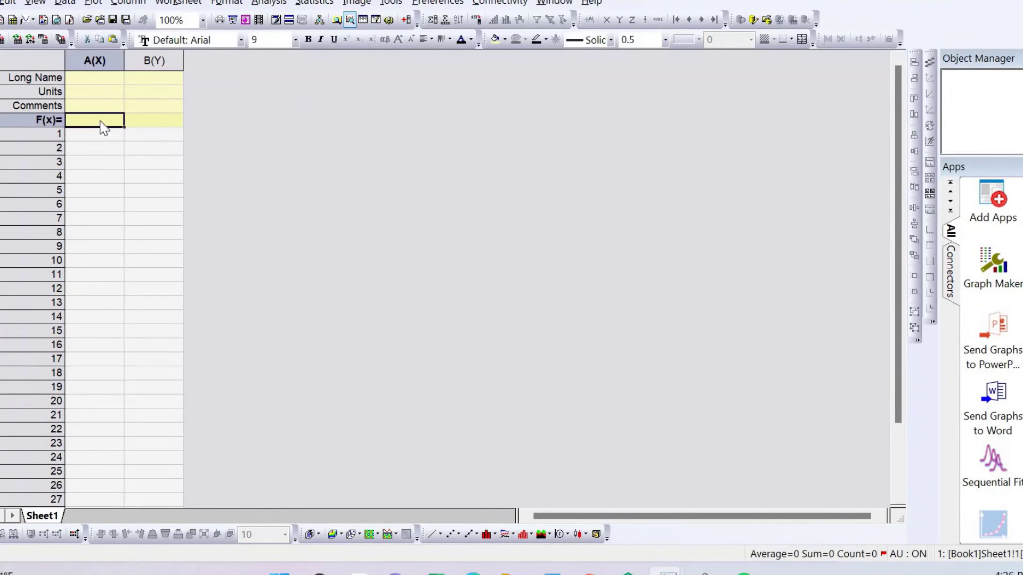
{"action": "key", "text": "ctrl+v"}
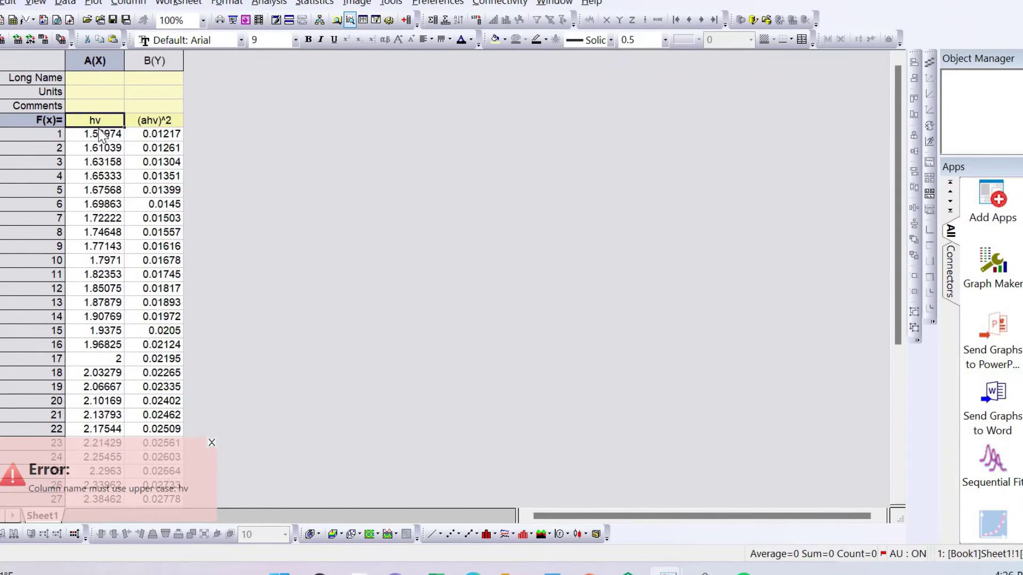
Step: Plot column B, (ahv)^2, against column A, hv, as a line graph
{"action": "key", "text": "ctrl+a"}
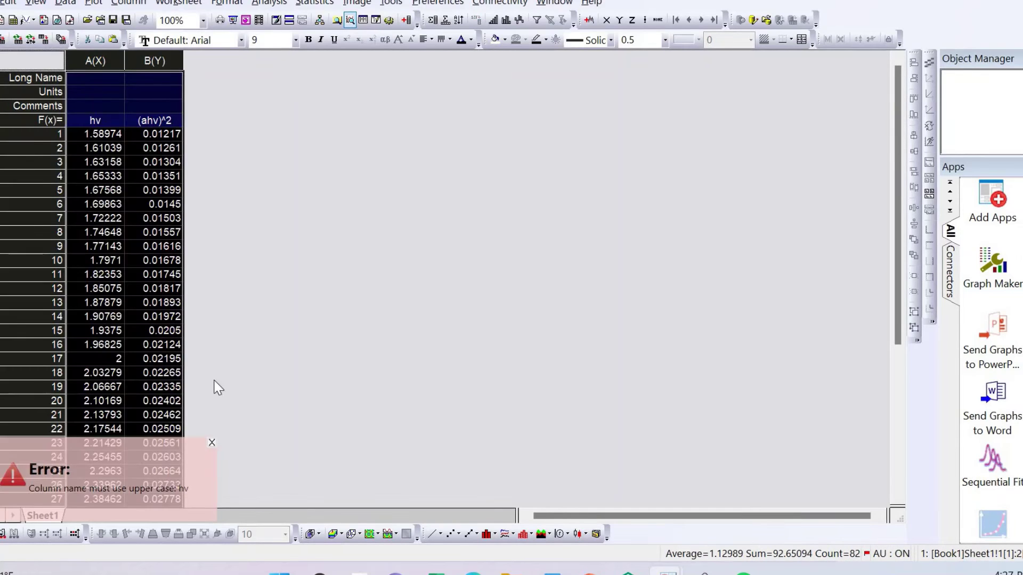
{"action": "left_click", "coordinate": [212, 443]}
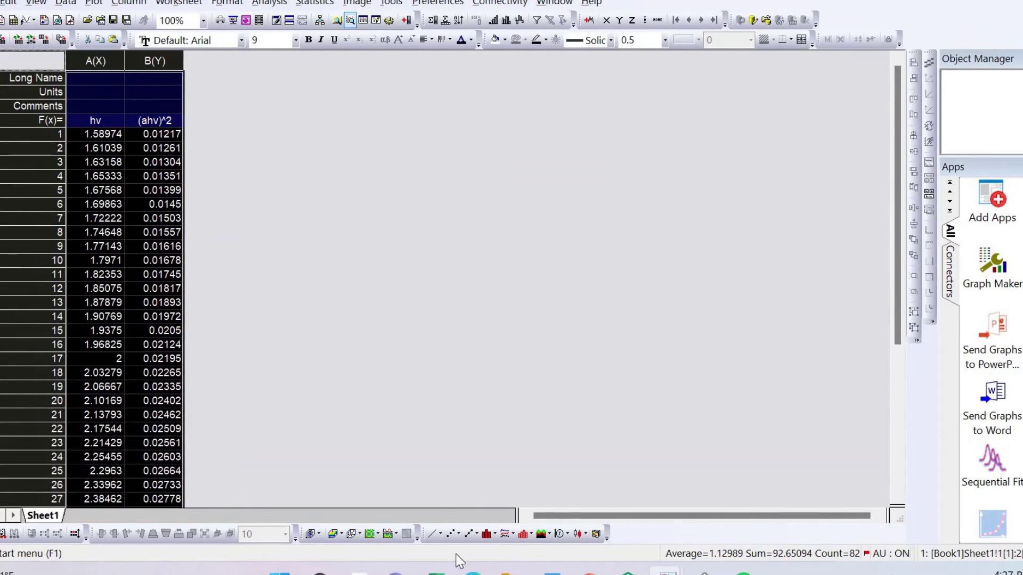
{"action": "left_click", "coordinate": [435, 536]}
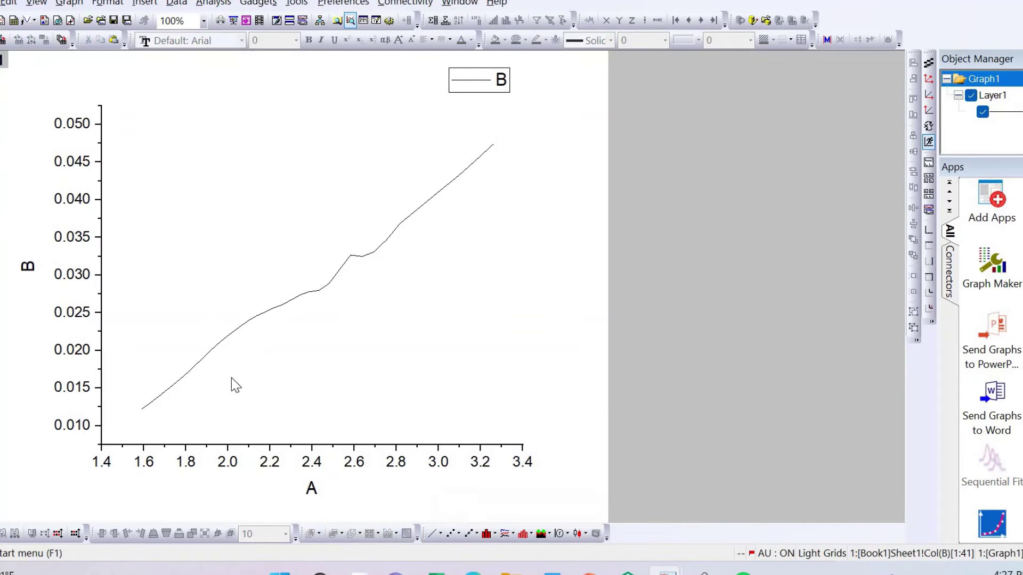
Step: Restyle the (ahv)^2 curve as a blue line of width 3
{"action": "double_click", "coordinate": [272, 318]}
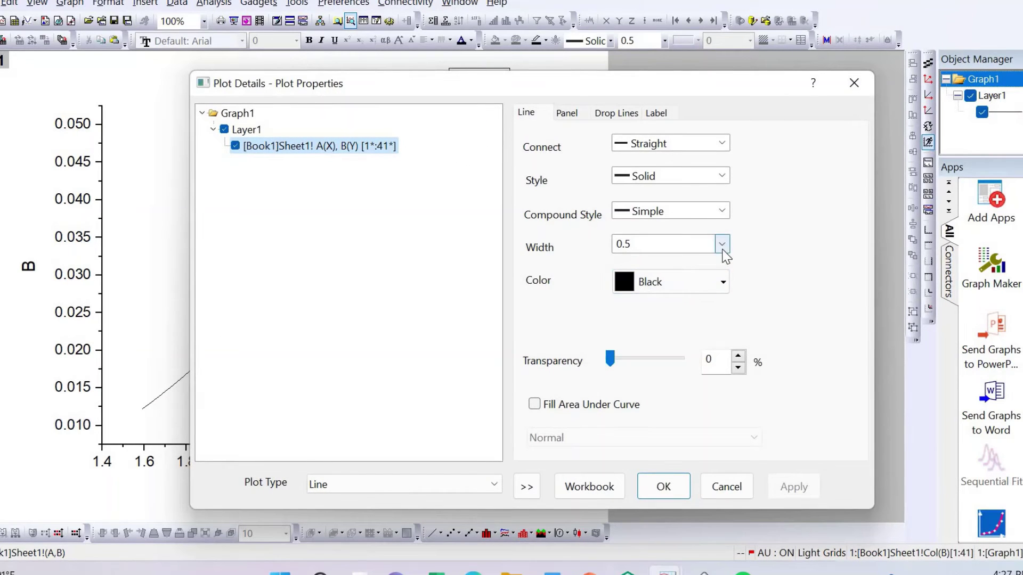
{"action": "left_click", "coordinate": [722, 244]}
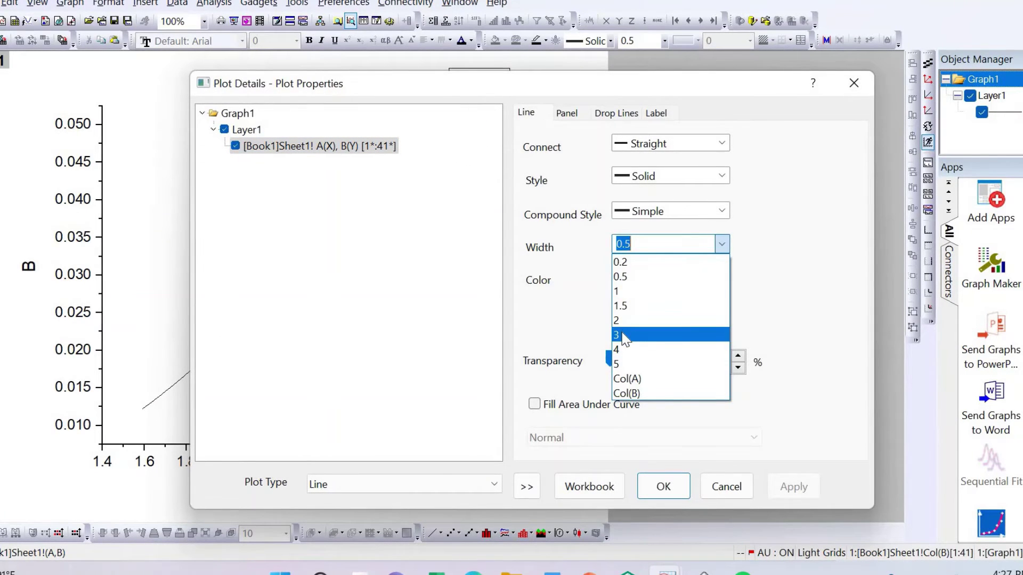
{"action": "left_click", "coordinate": [641, 337]}
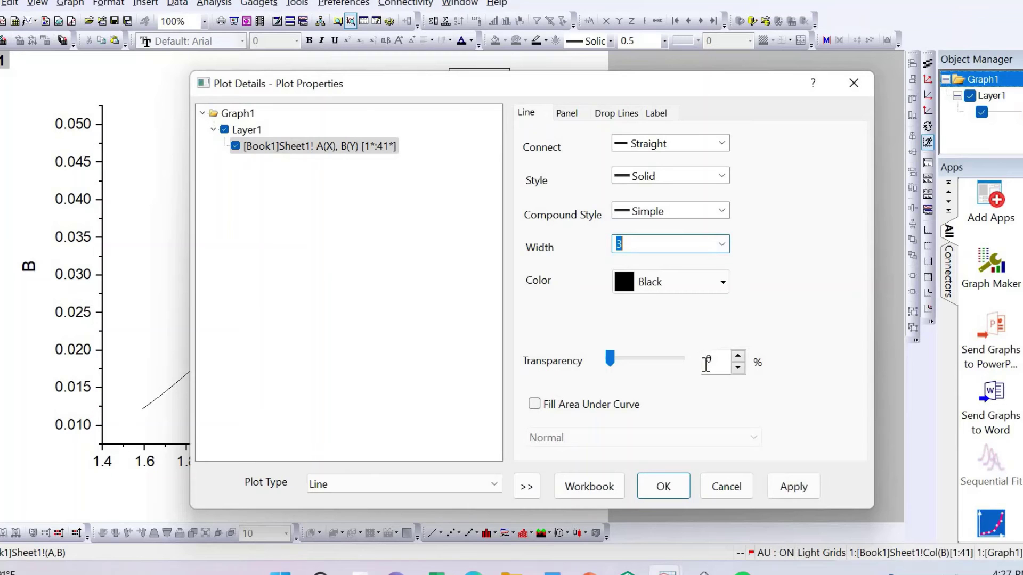
{"action": "left_click", "coordinate": [722, 282]}
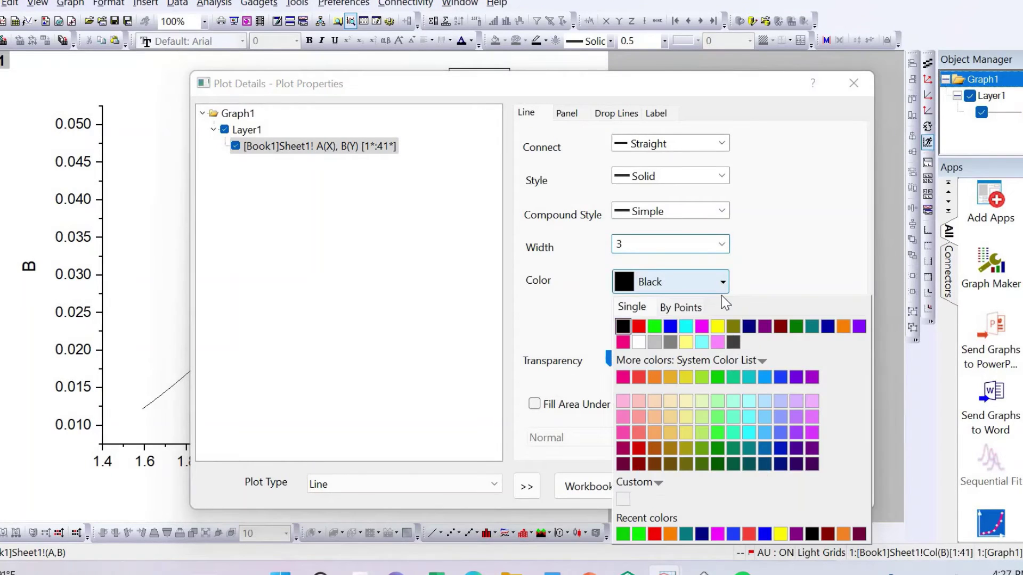
{"action": "left_click", "coordinate": [670, 327]}
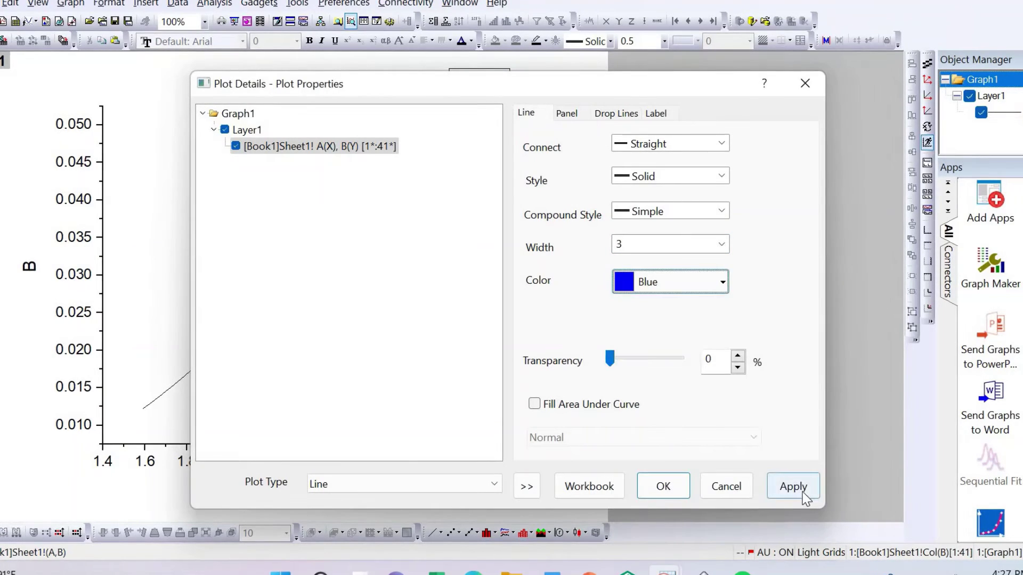
{"action": "left_click", "coordinate": [799, 489]}
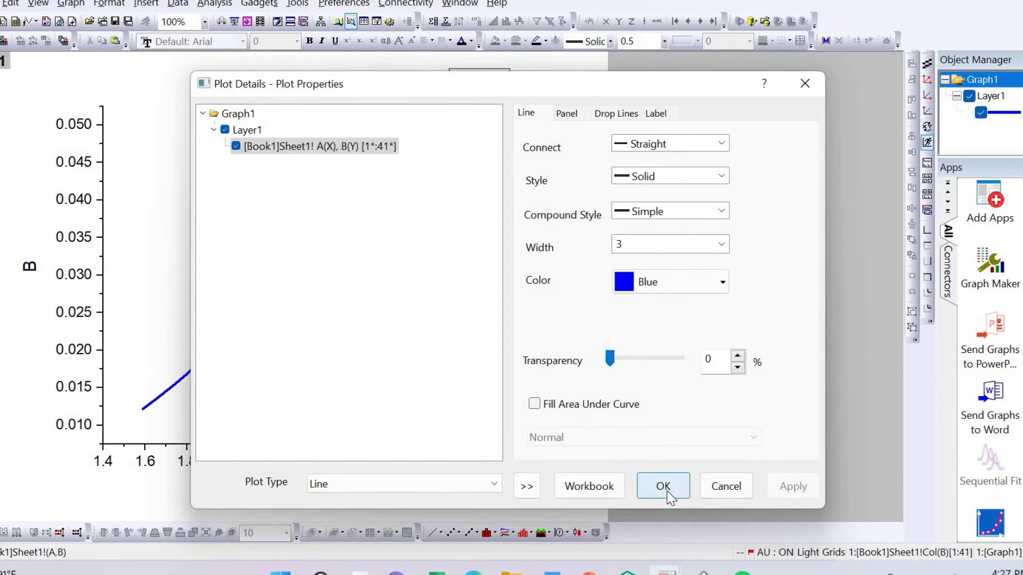
{"action": "left_click", "coordinate": [663, 487]}
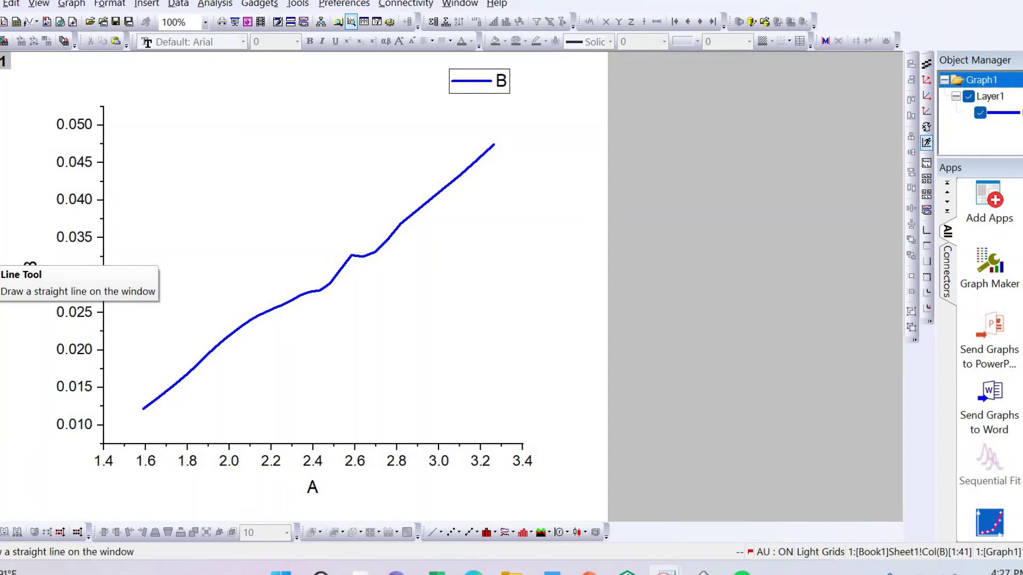
Step: Choose the Line Tool from the drawing tools on the left Tools toolbar
{"action": "left_click", "coordinate": [1, 255]}
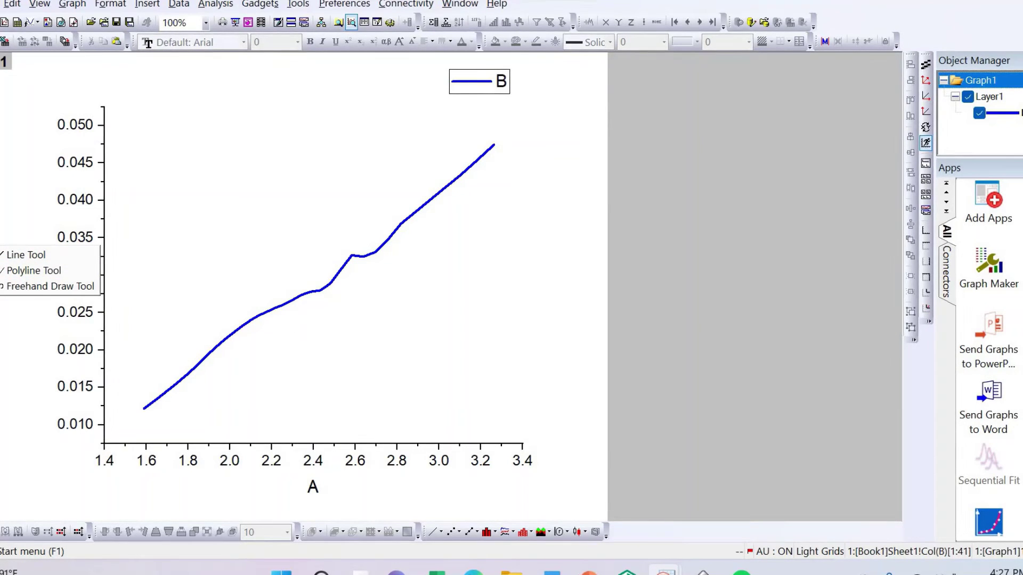
{"action": "left_click", "coordinate": [35, 254]}
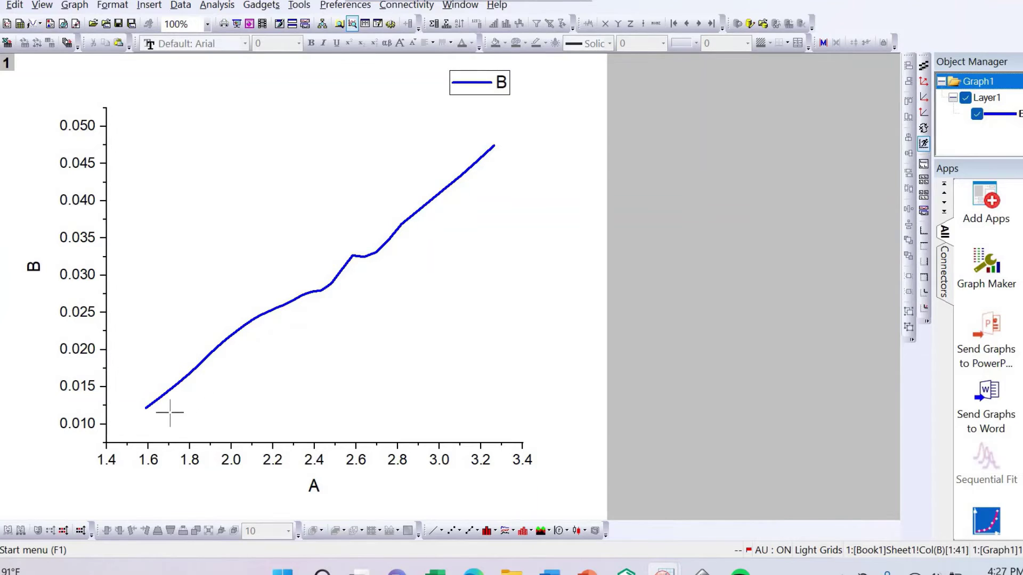
Step: Draw a tangent line from the curve near A=2.8 down to the x-axis
{"action": "left_click_drag", "start_coordinate": [169, 412], "coordinate": [143, 443]}
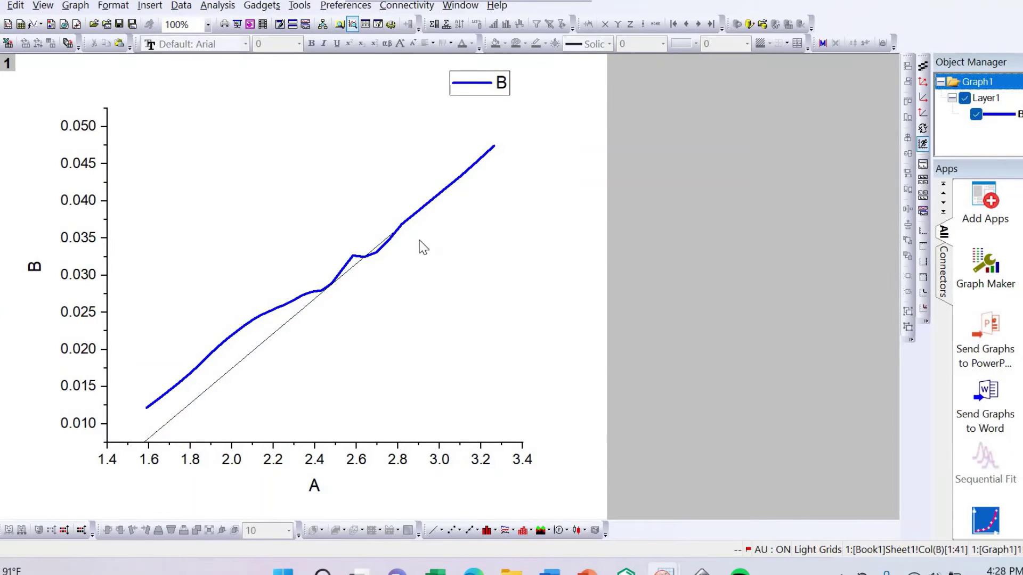
{"action": "left_click", "coordinate": [392, 231]}
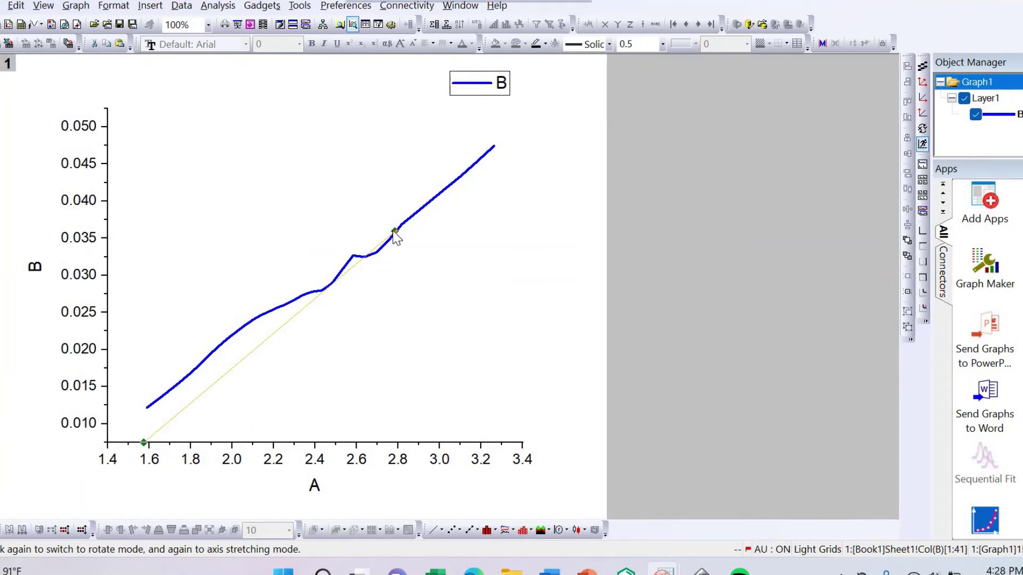
{"action": "left_click_drag", "start_coordinate": [393, 232], "coordinate": [402, 239]}
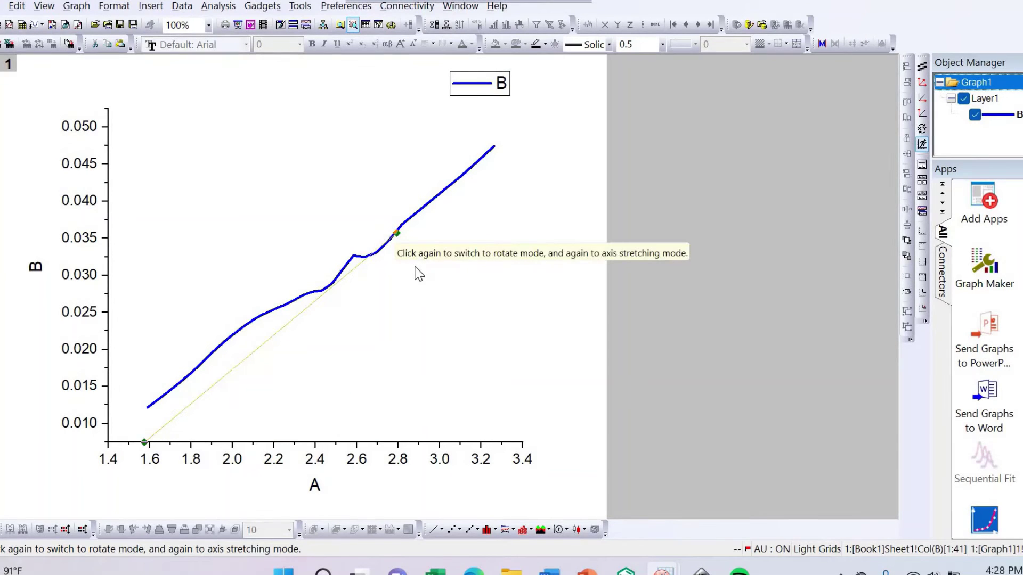
{"action": "left_click", "coordinate": [413, 289]}
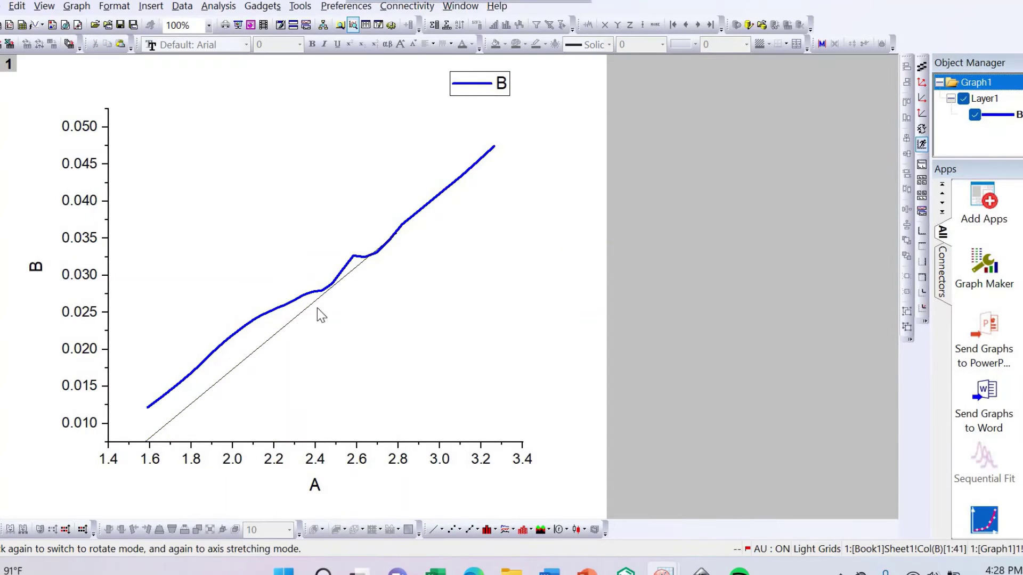
Step: Adjust the tangent's lower endpoint so it meets the x-axis near 1.55
{"action": "left_click", "coordinate": [224, 378]}
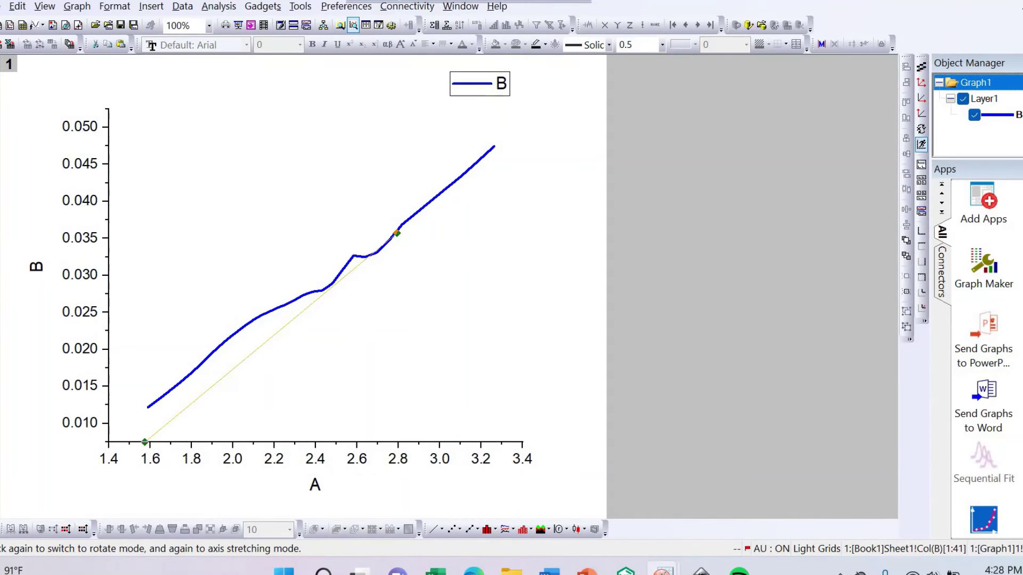
{"action": "left_click", "coordinate": [145, 441]}
{"action": "left_click_drag", "start_coordinate": [145, 441], "coordinate": [144, 437]}
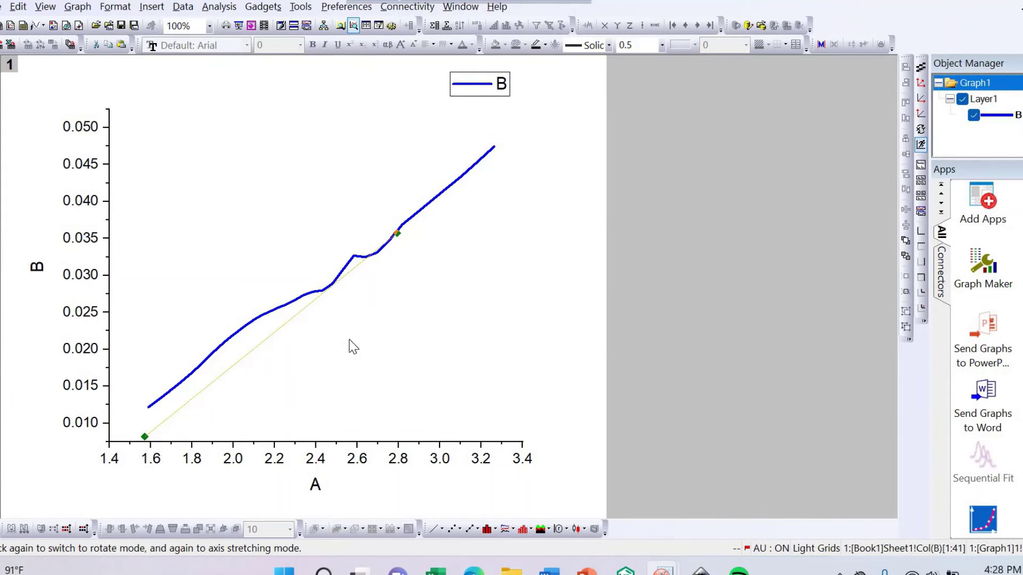
{"action": "left_click", "coordinate": [387, 324]}
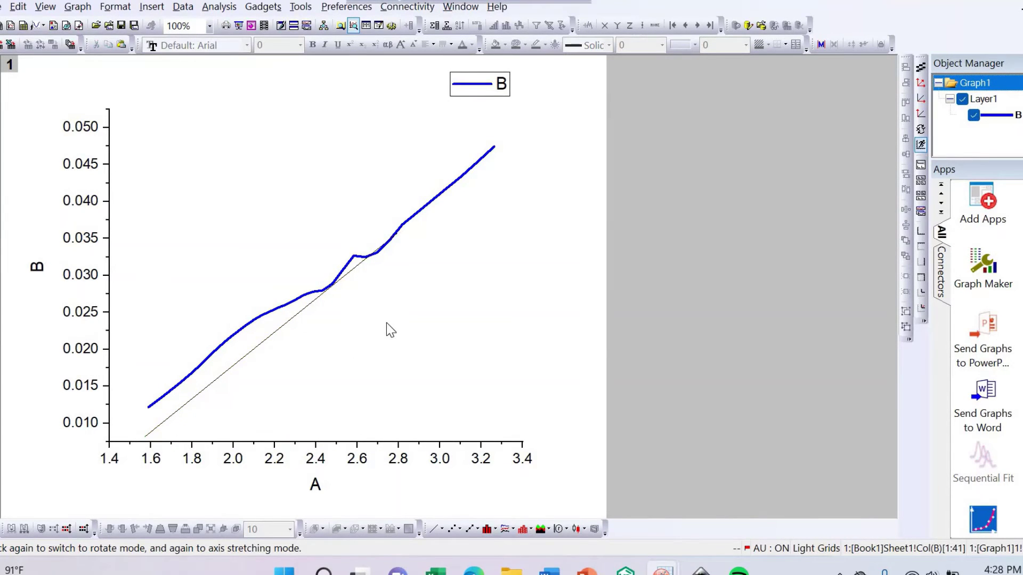
{"action": "left_click", "coordinate": [152, 431]}
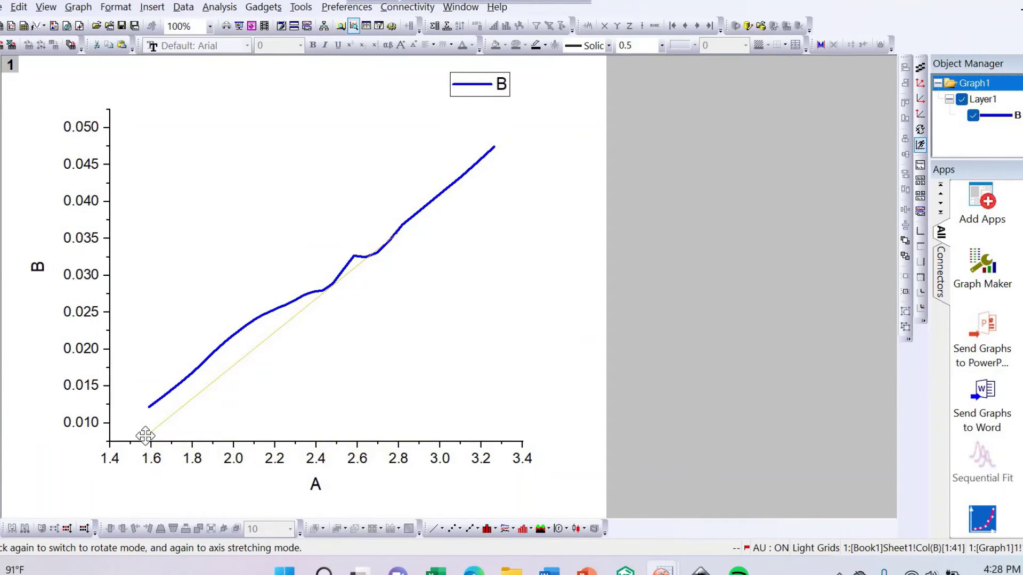
{"action": "left_click_drag", "start_coordinate": [144, 436], "coordinate": [141, 440]}
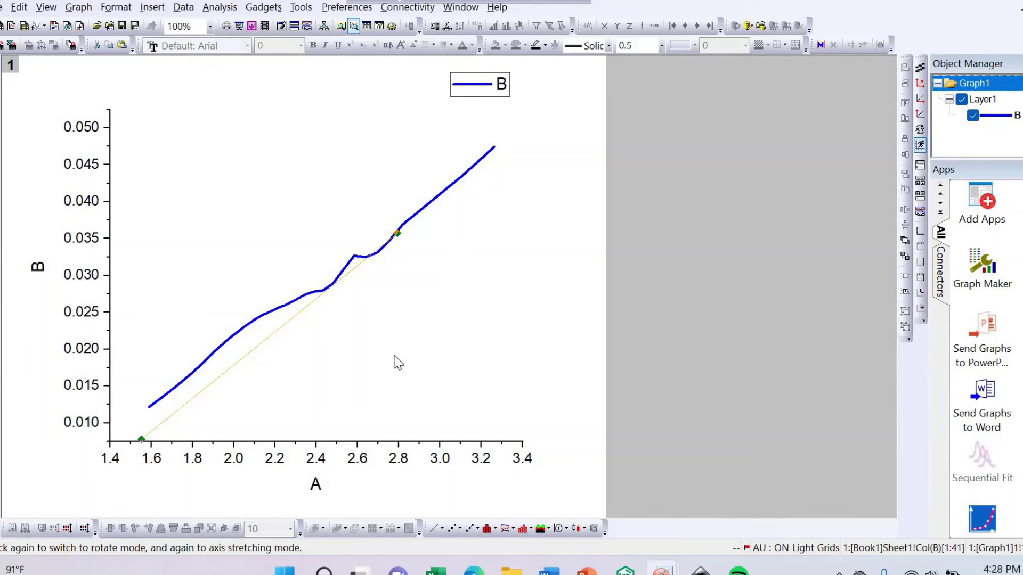
{"action": "left_click", "coordinate": [407, 356]}
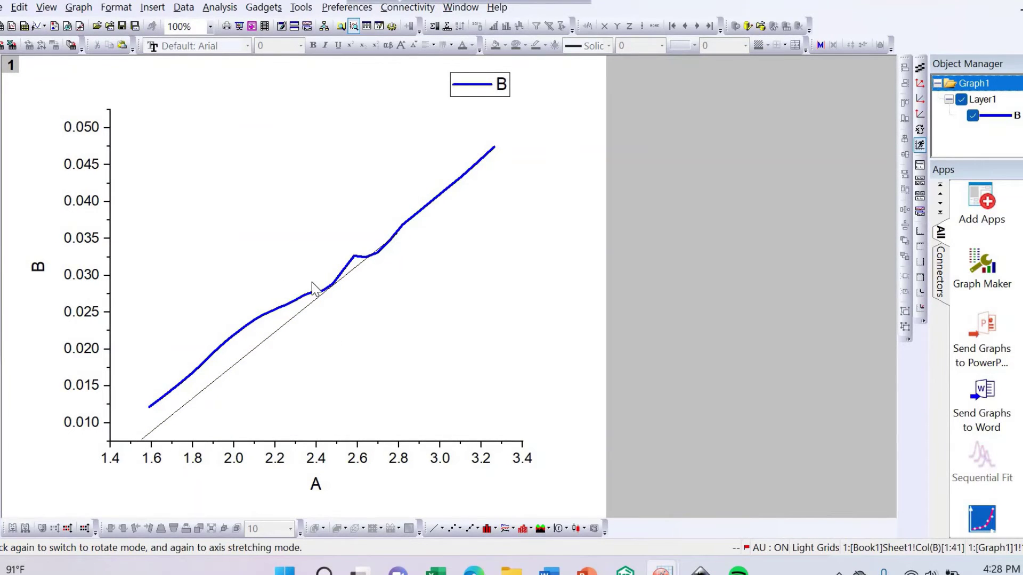
{"action": "double_click", "coordinate": [235, 363]}
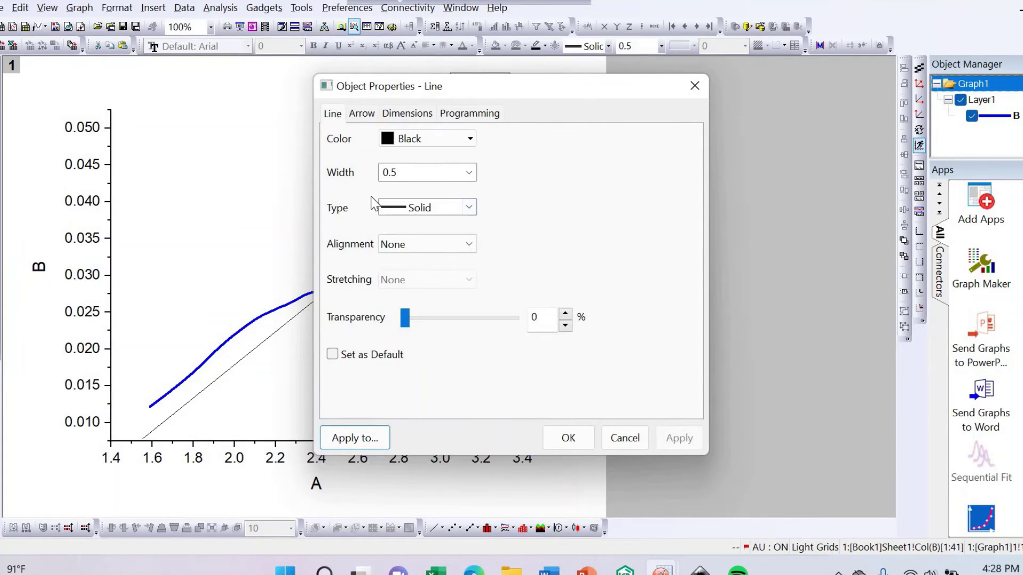
Step: Change the tangent line's colour to Red in its line properties
{"action": "left_click", "coordinate": [472, 140]}
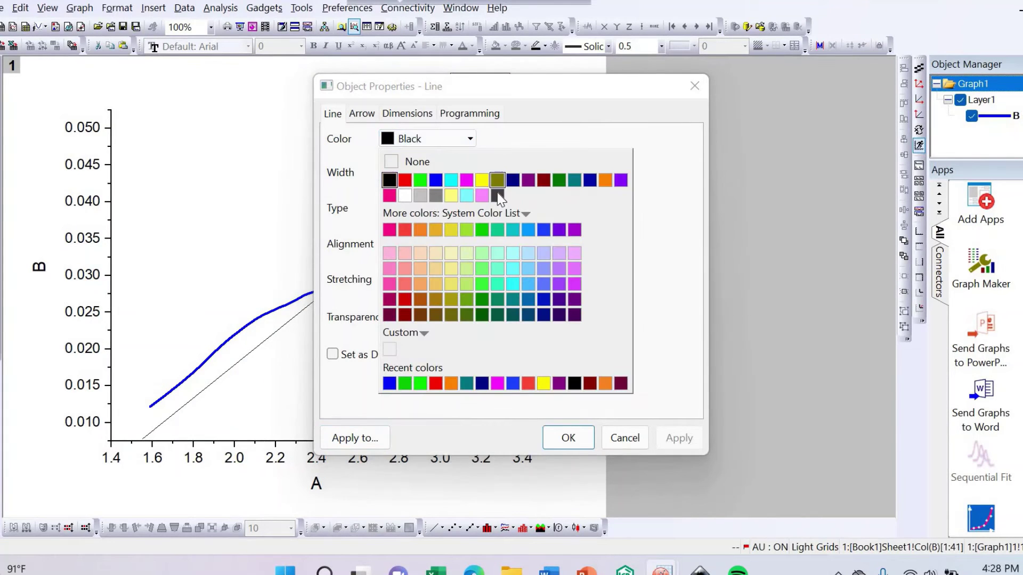
{"action": "left_click", "coordinate": [406, 181]}
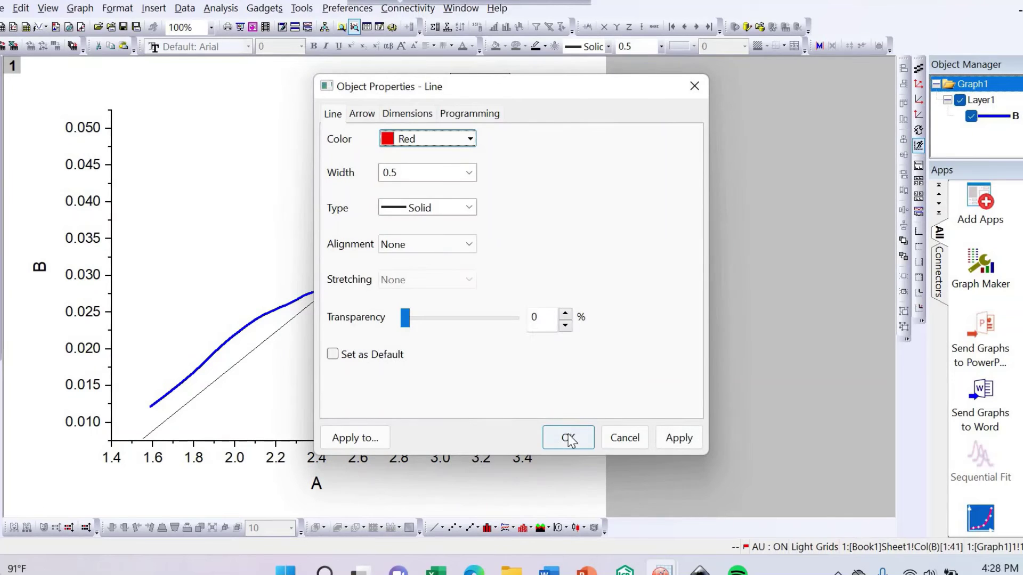
{"action": "left_click", "coordinate": [680, 437]}
{"action": "left_click", "coordinate": [568, 438]}
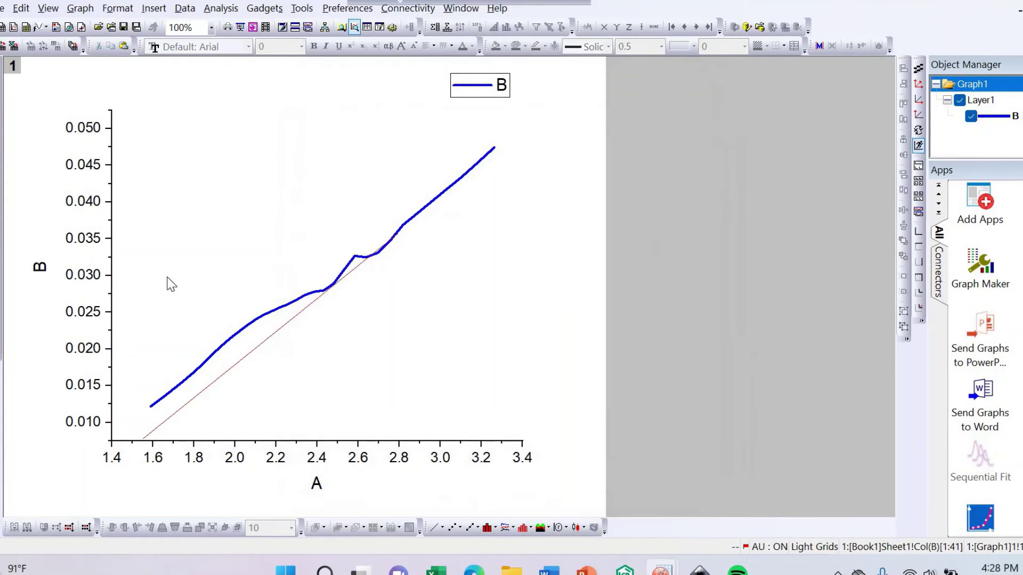
Step: Use the Screen Reader to read the tangent's x-axis intercept, X = 1.55002
{"action": "left_click", "coordinate": [1, 122]}
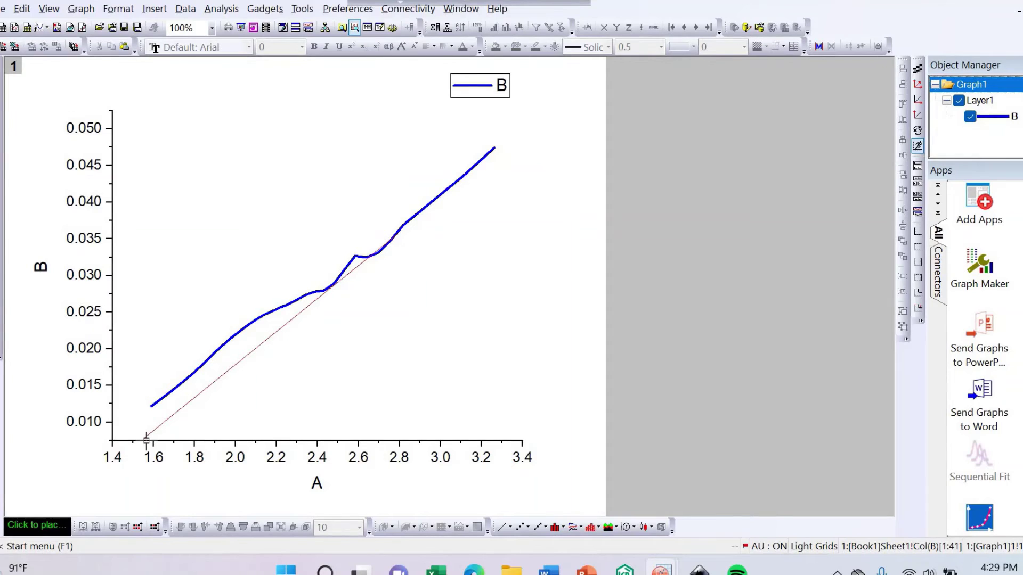
{"action": "left_click", "coordinate": [145, 440]}
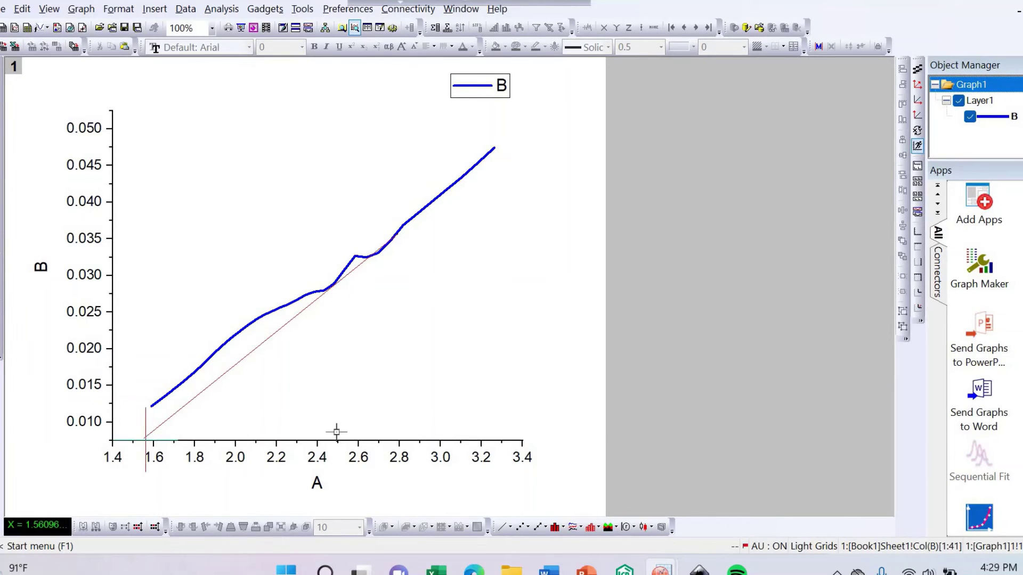
{"action": "left_click", "coordinate": [319, 361]}
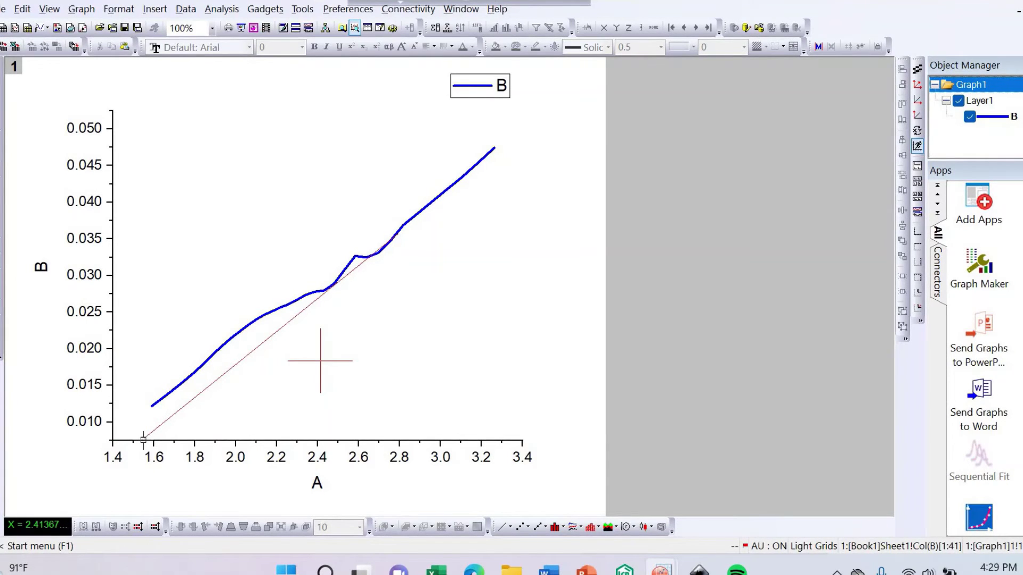
{"action": "left_click", "coordinate": [143, 440]}
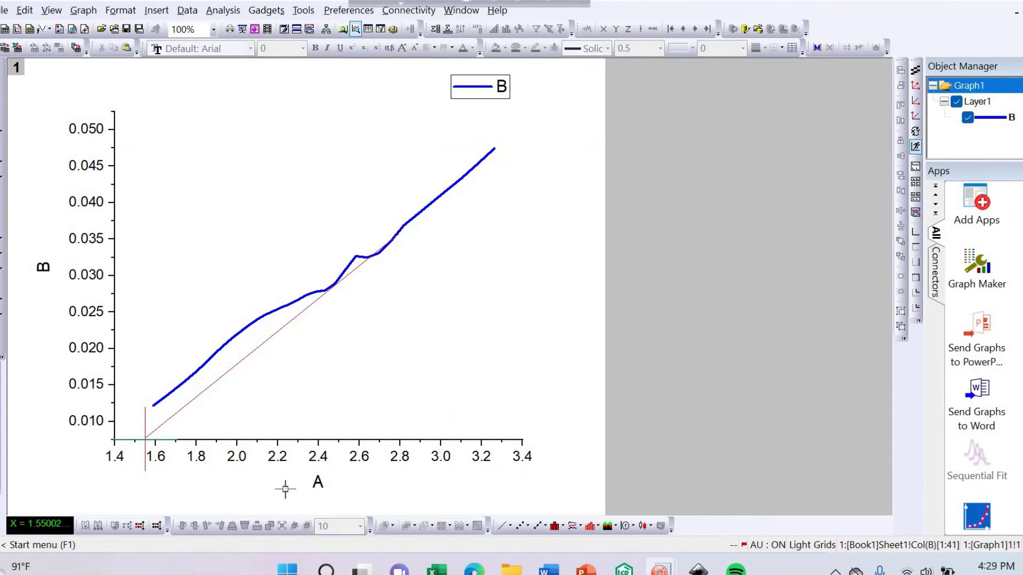
Step: Replace the x-axis title A with 'hv'
{"action": "left_click", "coordinate": [318, 484]}
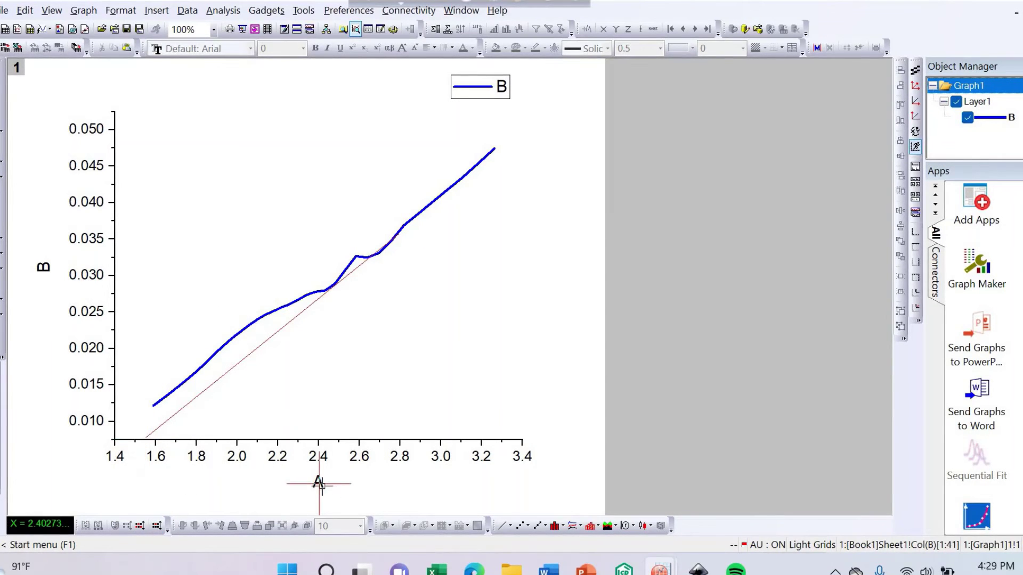
{"action": "left_click", "coordinate": [323, 486]}
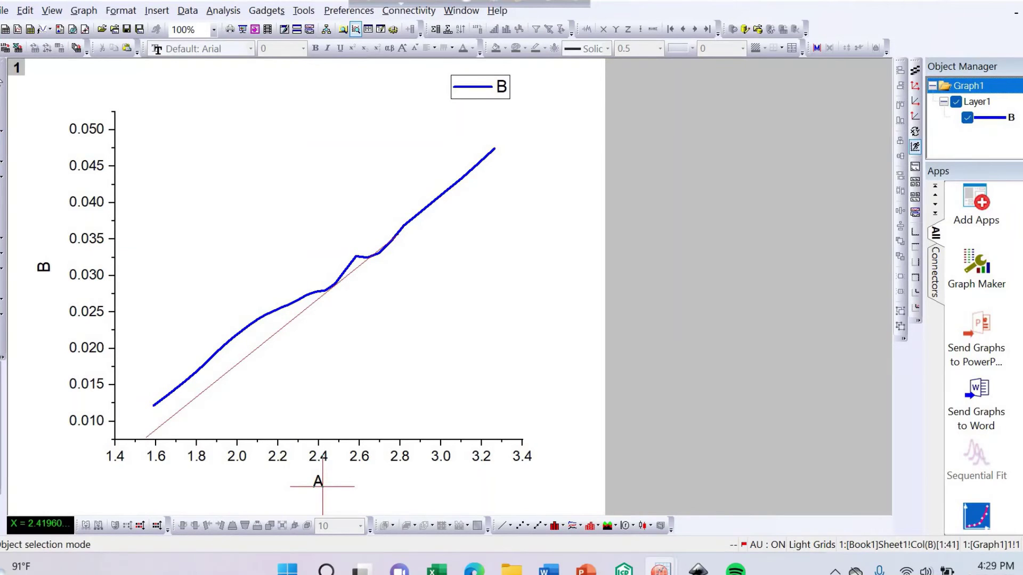
{"action": "key", "text": "Escape"}
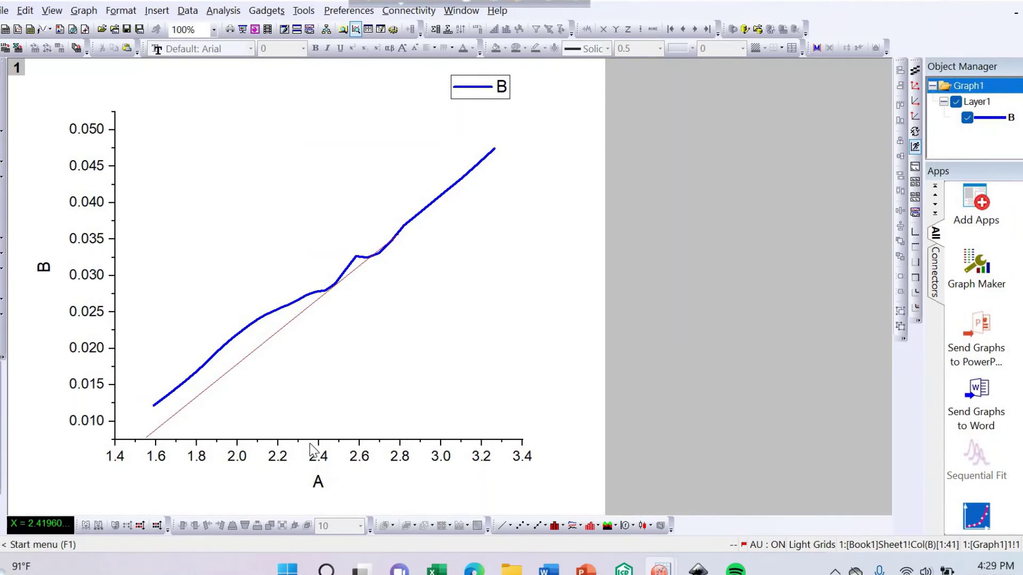
{"action": "double_click", "coordinate": [317, 483]}
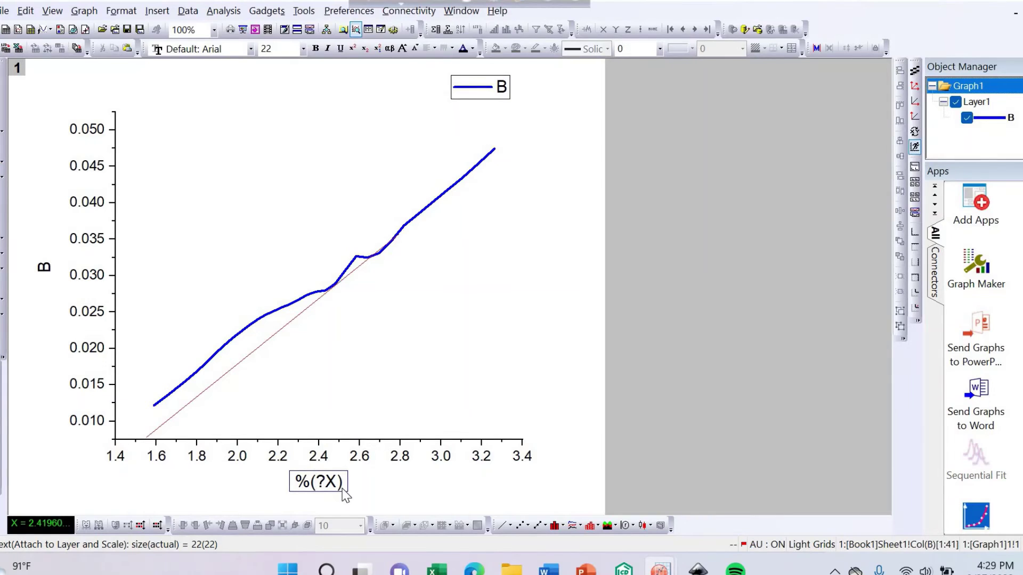
{"action": "left_click", "coordinate": [346, 490]}
{"action": "key", "text": "BackSpace"}
{"action": "key", "text": "BackSpace"}
{"action": "key", "text": "BackSpace"}
{"action": "key", "text": "BackSpace"}
{"action": "key", "text": "BackSpace"}
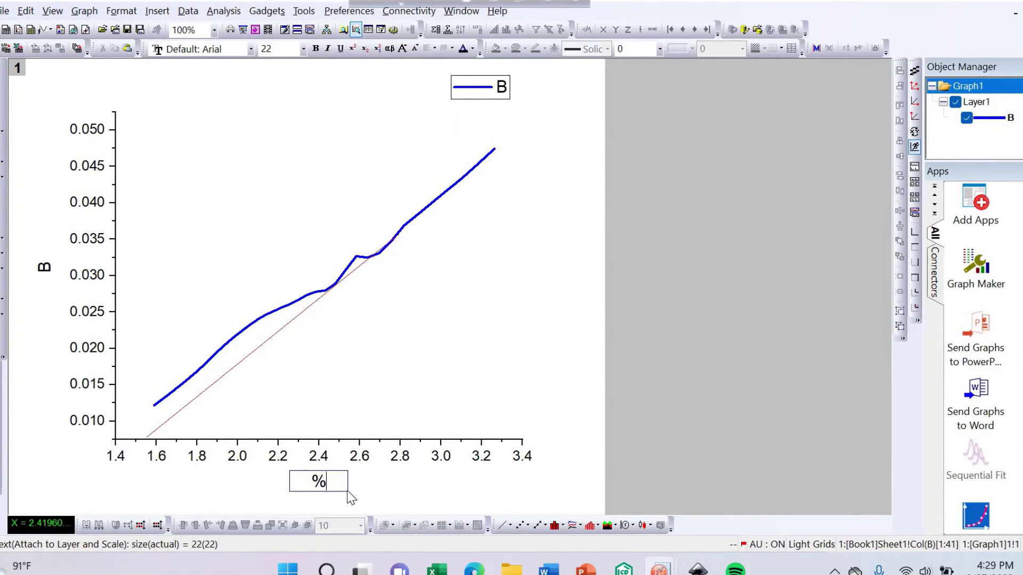
{"action": "type", "text": "HV"}
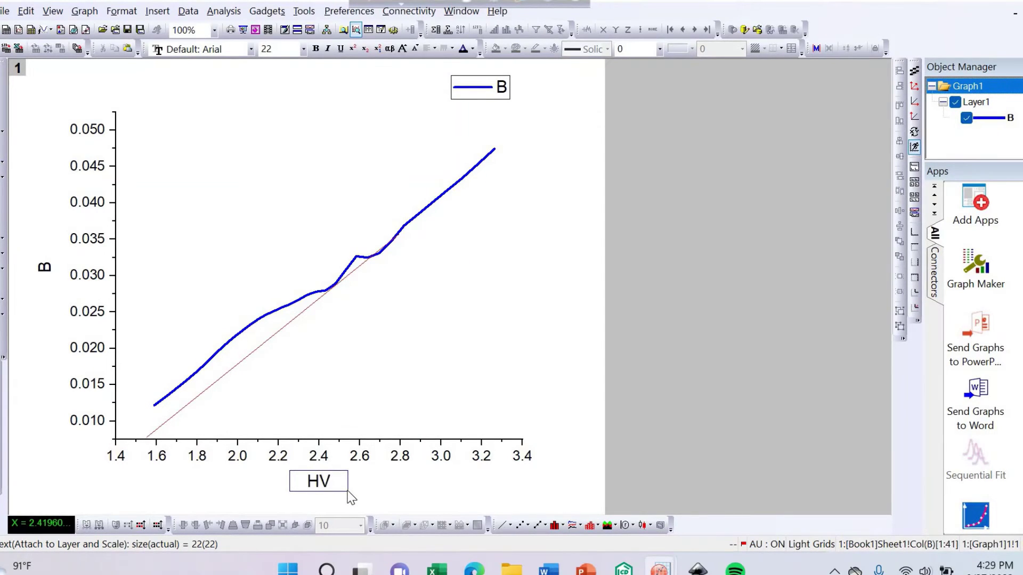
{"action": "key", "text": "BackSpace"}
{"action": "key", "text": "BackSpace"}
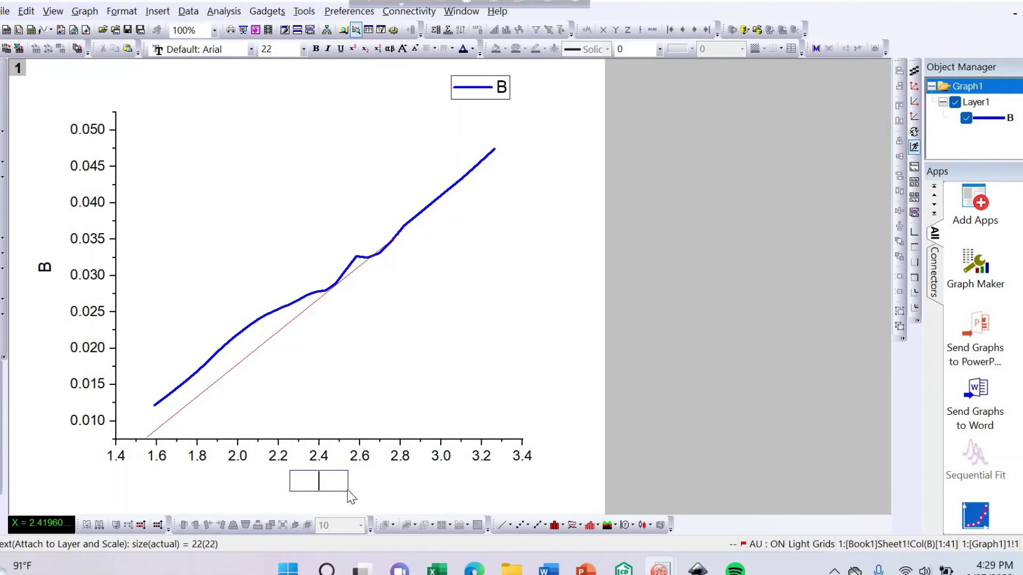
{"action": "type", "text": "hv"}
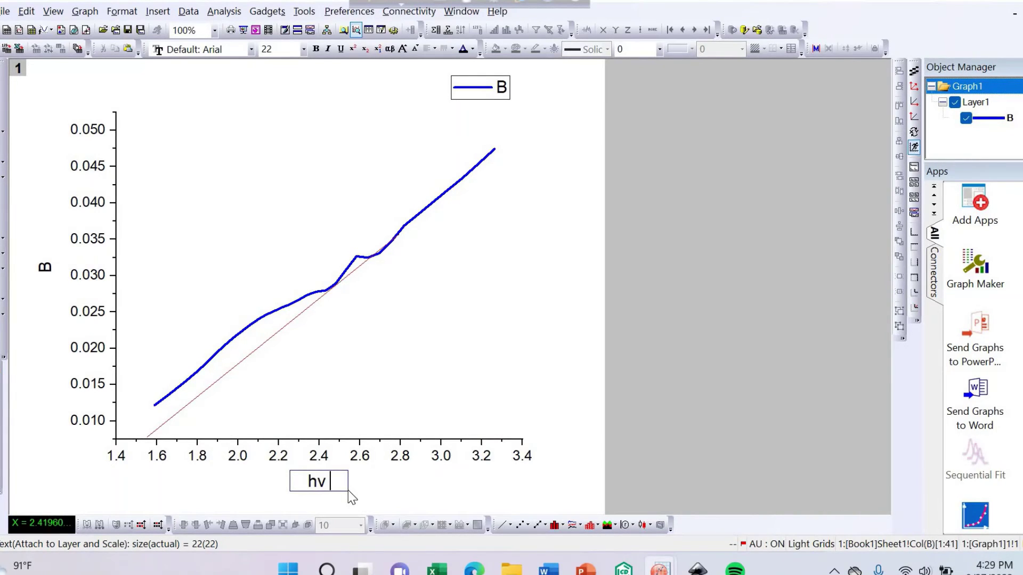
Step: Clear the y-axis title and begin it with '(' plus Greek α from the Symbol Map
{"action": "left_click", "coordinate": [45, 272]}
{"action": "left_click", "coordinate": [45, 272]}
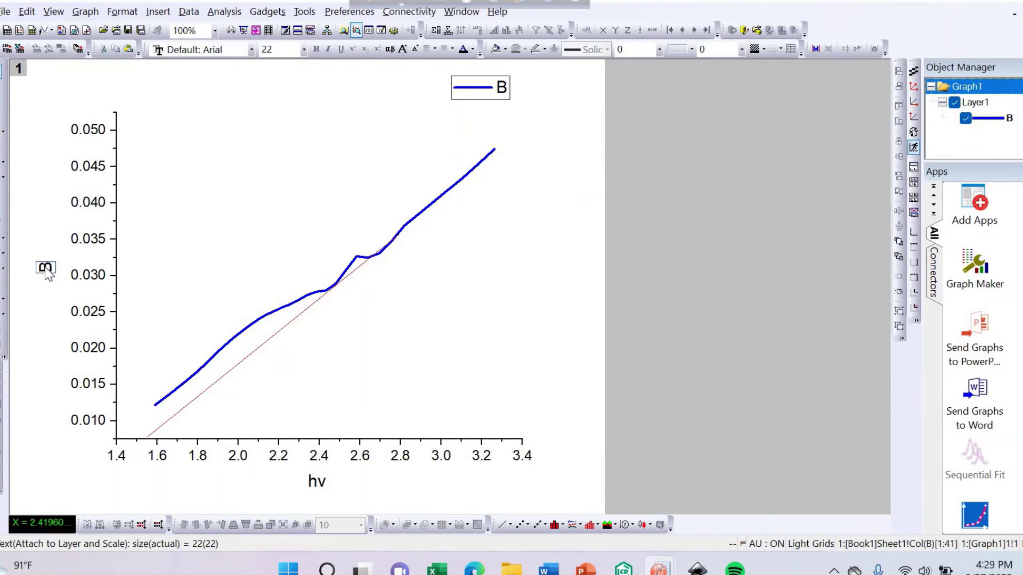
{"action": "left_click", "coordinate": [45, 272]}
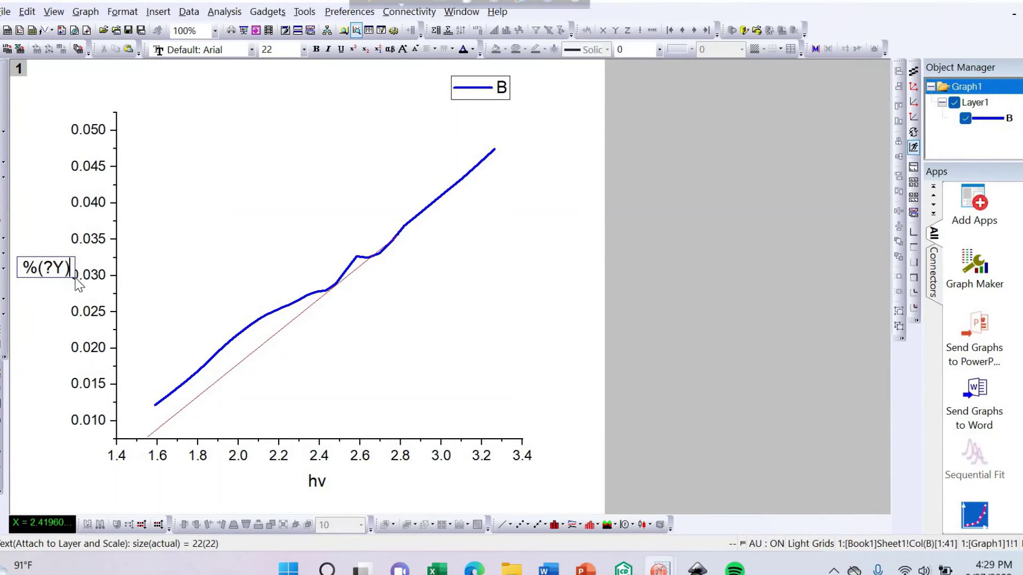
{"action": "key", "text": "BackSpace"}
{"action": "key", "text": "BackSpace"}
{"action": "key", "text": "BackSpace"}
{"action": "key", "text": "BackSpace"}
{"action": "key", "text": "BackSpace"}
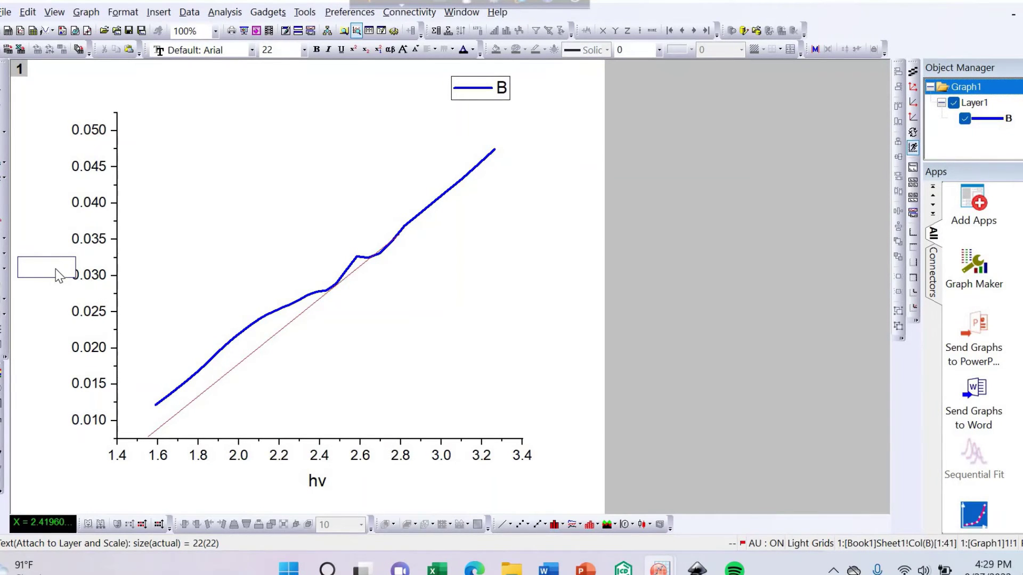
{"action": "type", "text": "("}
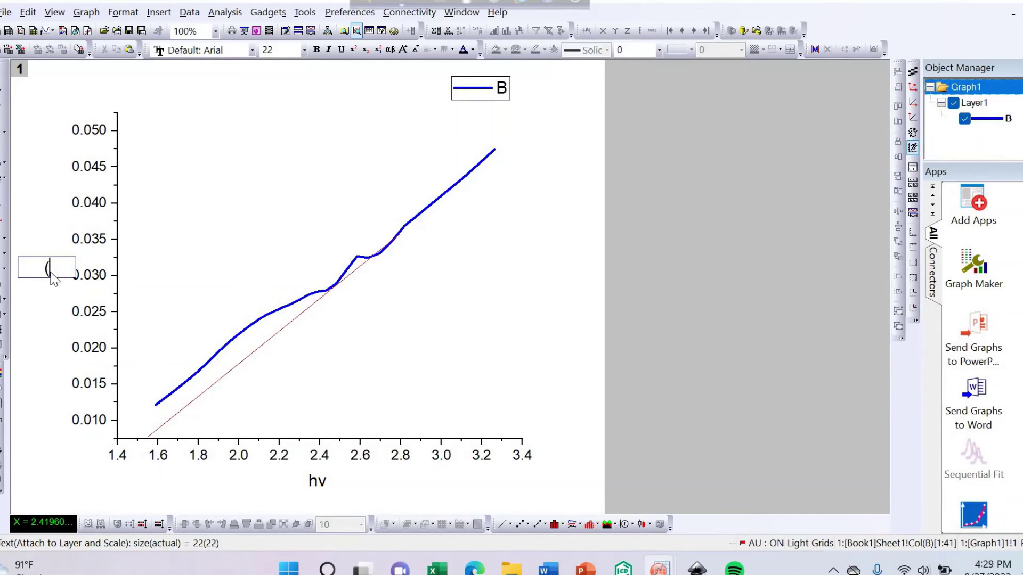
{"action": "right_click", "coordinate": [54, 268]}
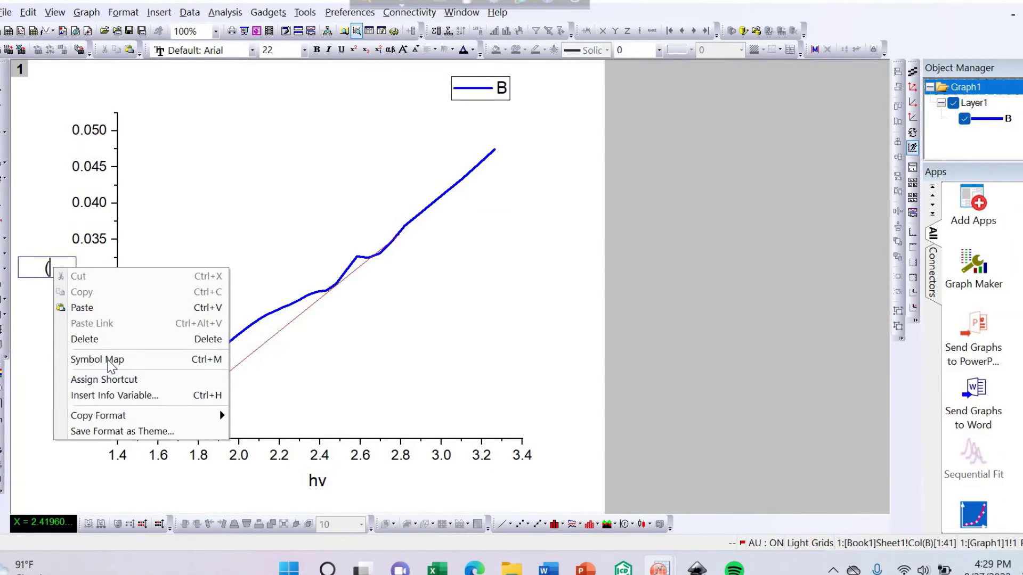
{"action": "left_click", "coordinate": [96, 360]}
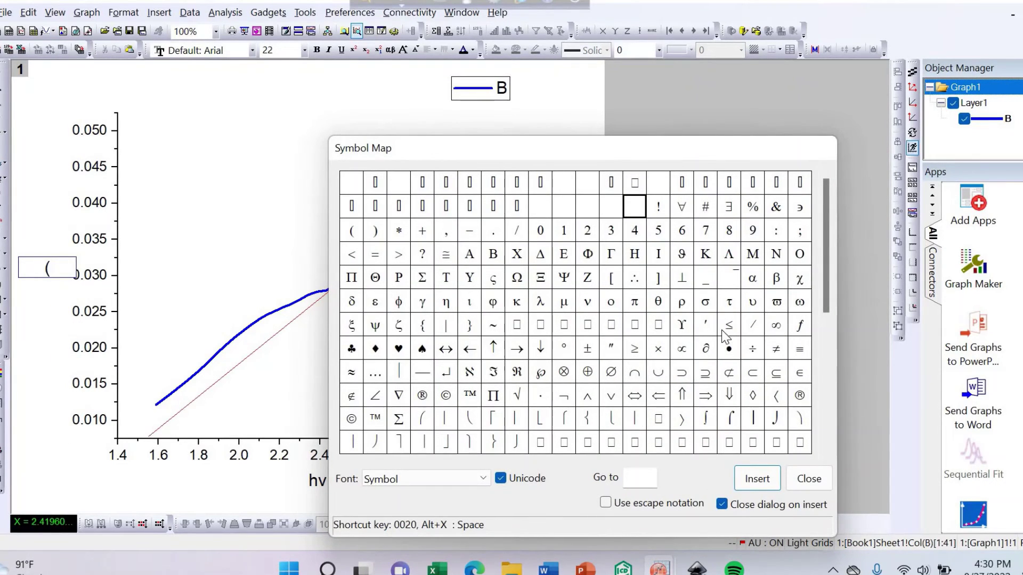
{"action": "left_click", "coordinate": [752, 278]}
{"action": "left_click", "coordinate": [757, 478]}
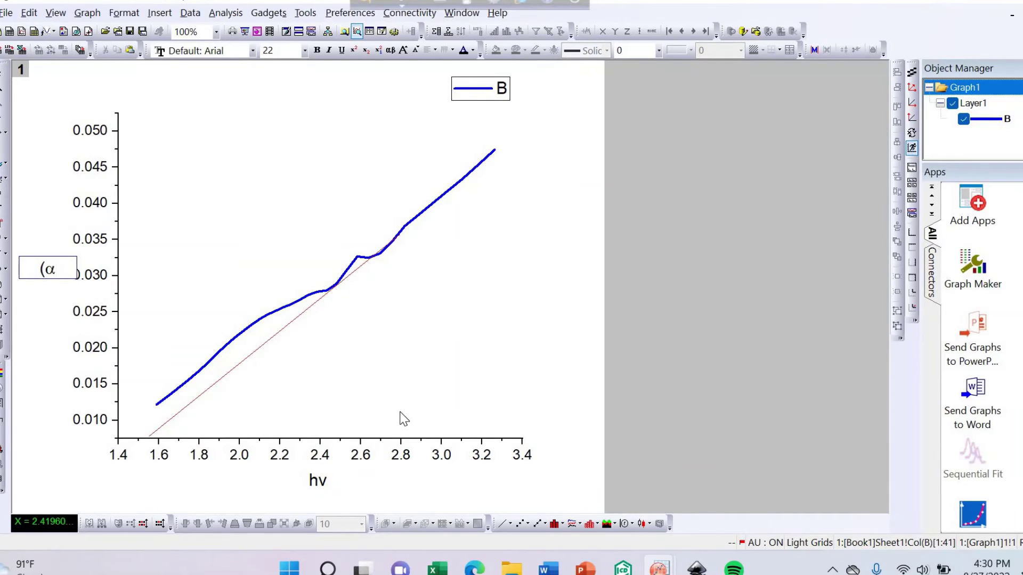
Step: Complete the y-axis title as (αhv)² with the 2 superscripted
{"action": "type", "text": "hv"}
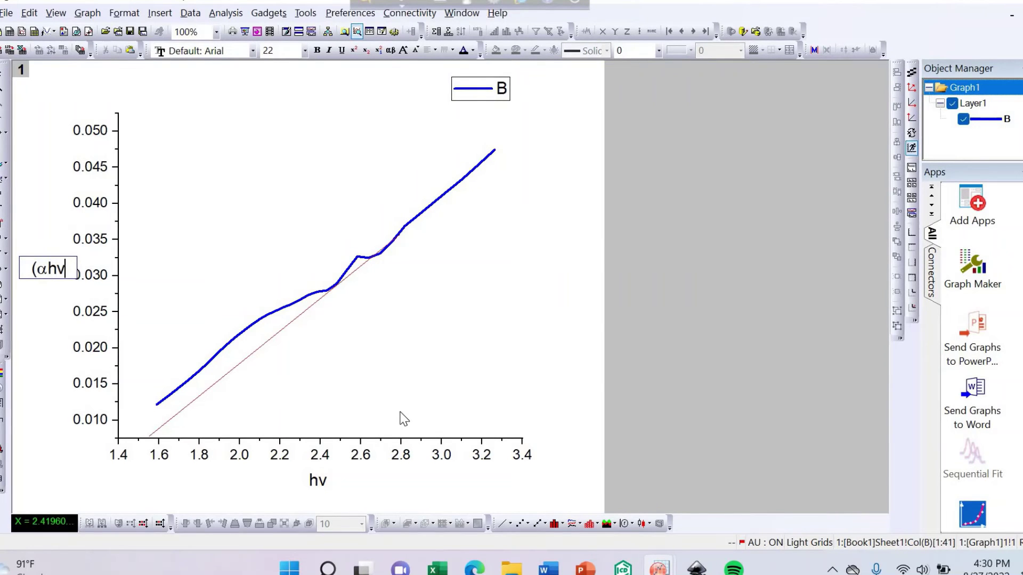
{"action": "type", "text": ")"}
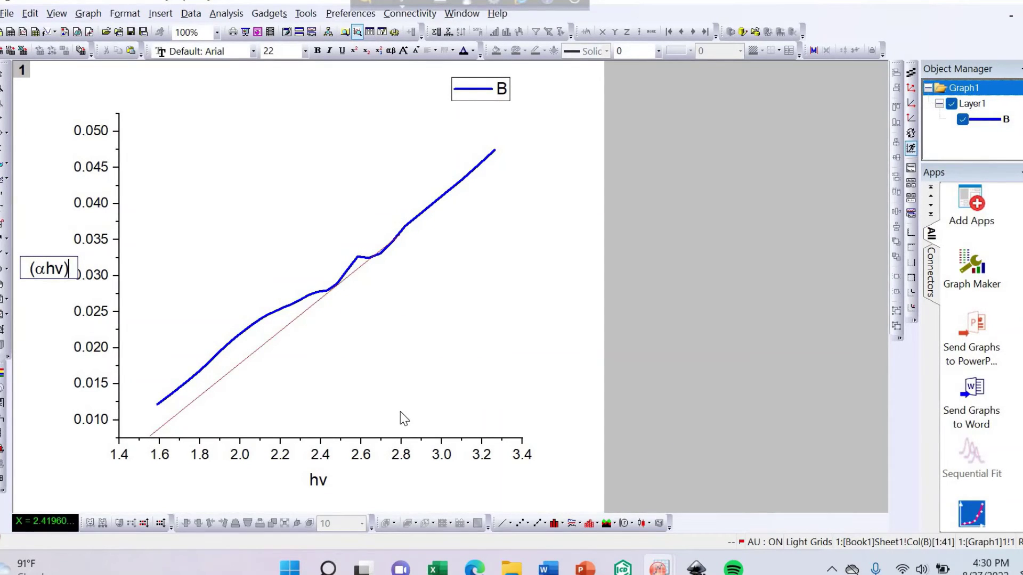
{"action": "type", "text": "2"}
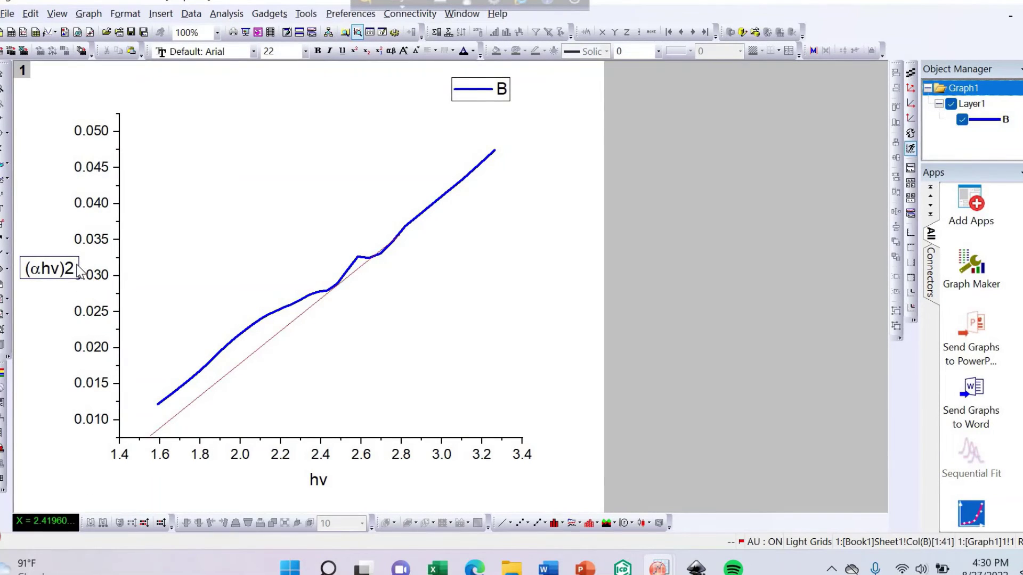
{"action": "left_click_drag", "start_coordinate": [68, 274], "coordinate": [82, 273]}
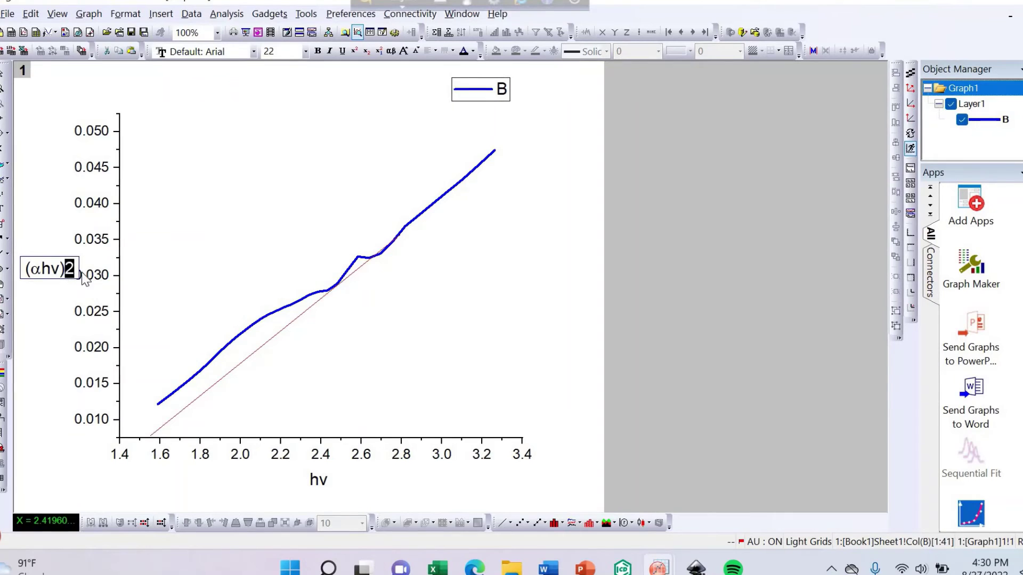
{"action": "left_click", "coordinate": [354, 51]}
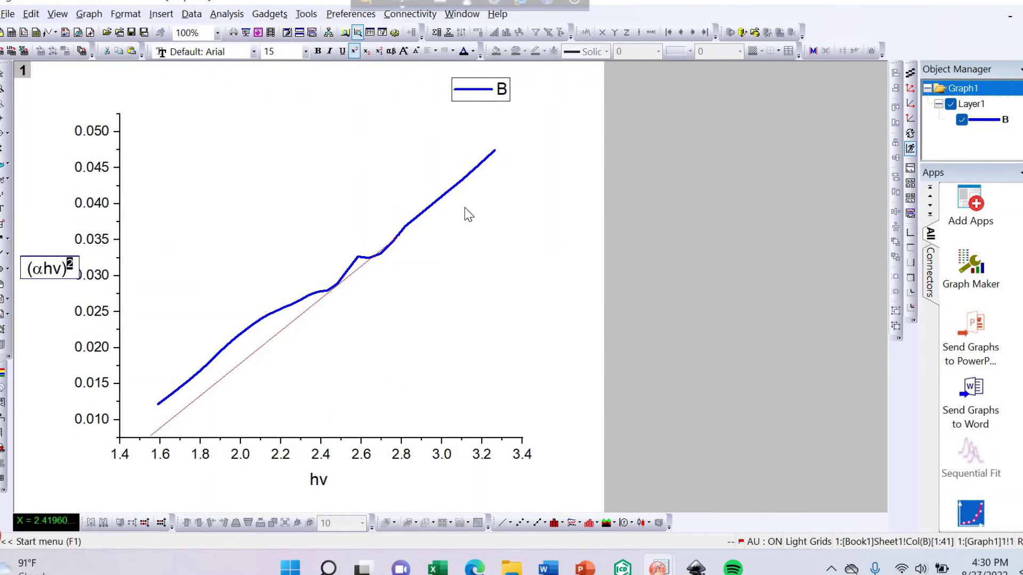
{"action": "left_click", "coordinate": [501, 288]}
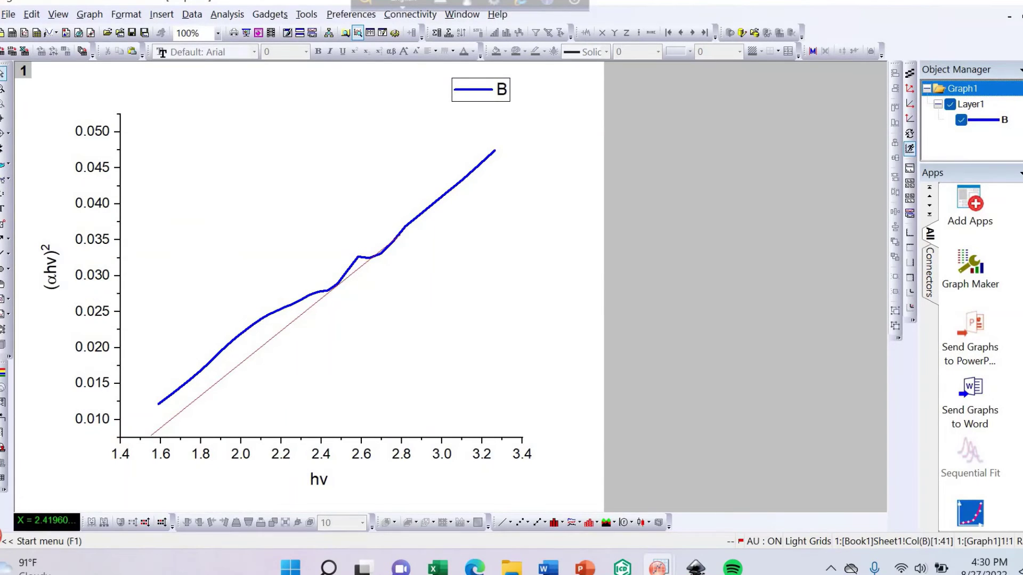
{"action": "left_click", "coordinate": [5, 241]}
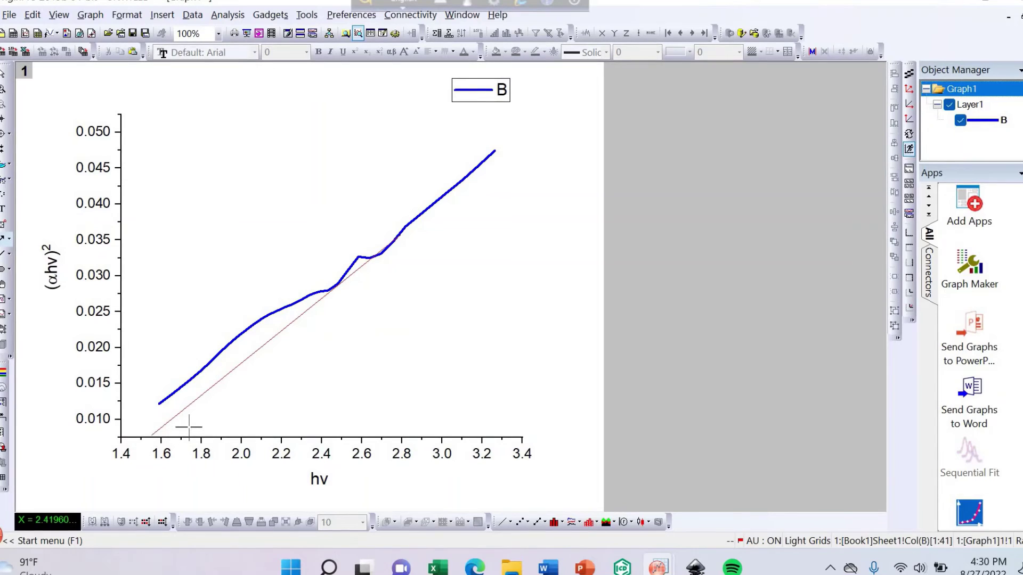
Step: Draw an arrow up-right from the tangent's intercept on the hv axis
{"action": "left_click_drag", "start_coordinate": [152, 436], "coordinate": [237, 416]}
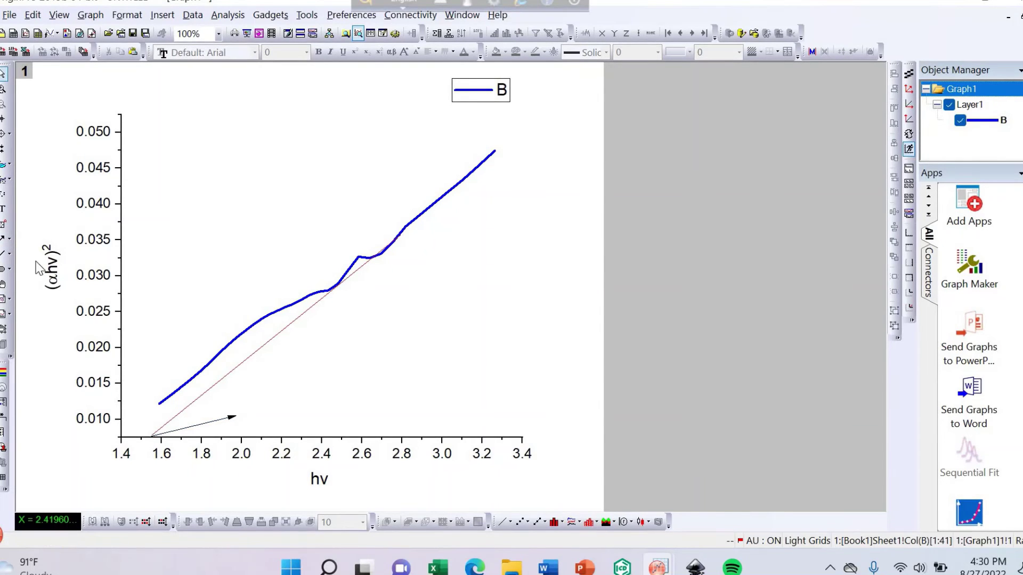
{"action": "left_click", "coordinate": [4, 209]}
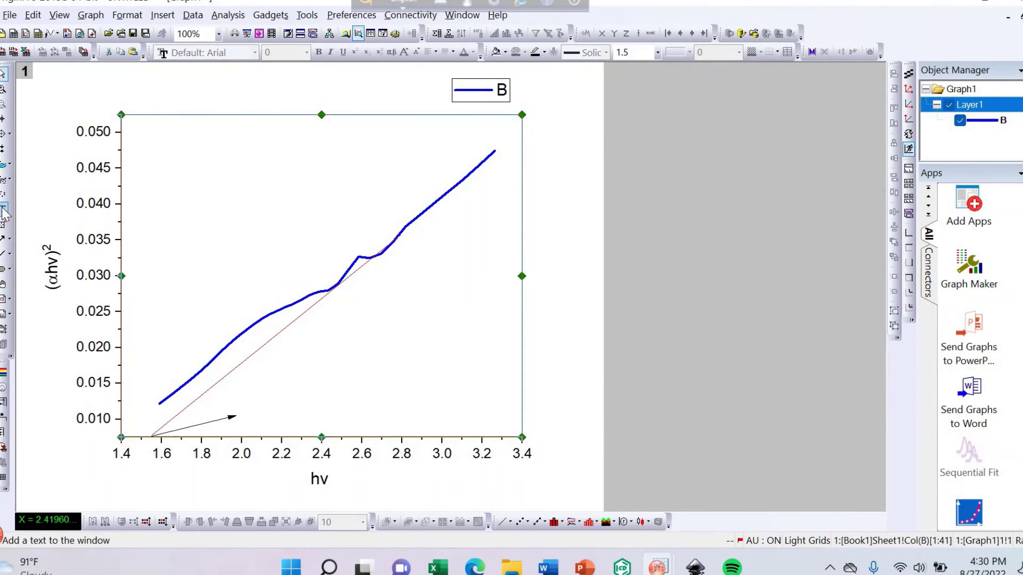
{"action": "left_click", "coordinate": [242, 414]}
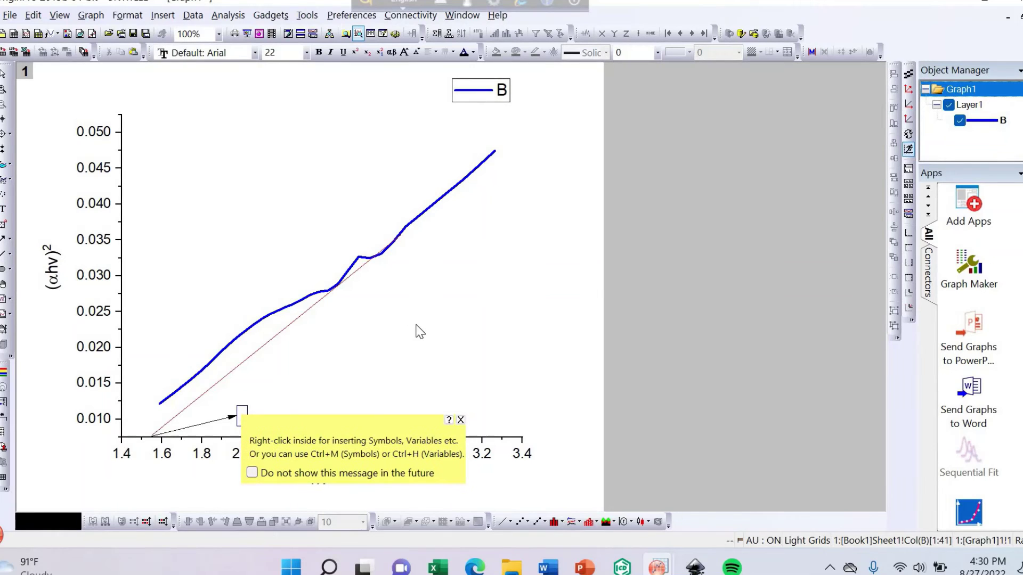
{"action": "left_click", "coordinate": [448, 385]}
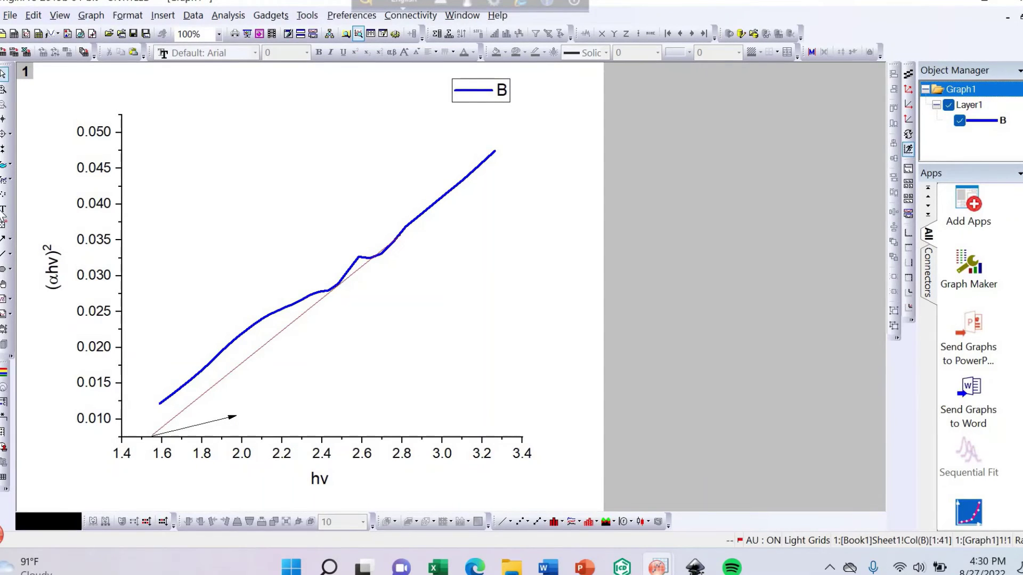
Step: Add a '1.55 eV' text label at the arrow head
{"action": "left_click", "coordinate": [3, 209]}
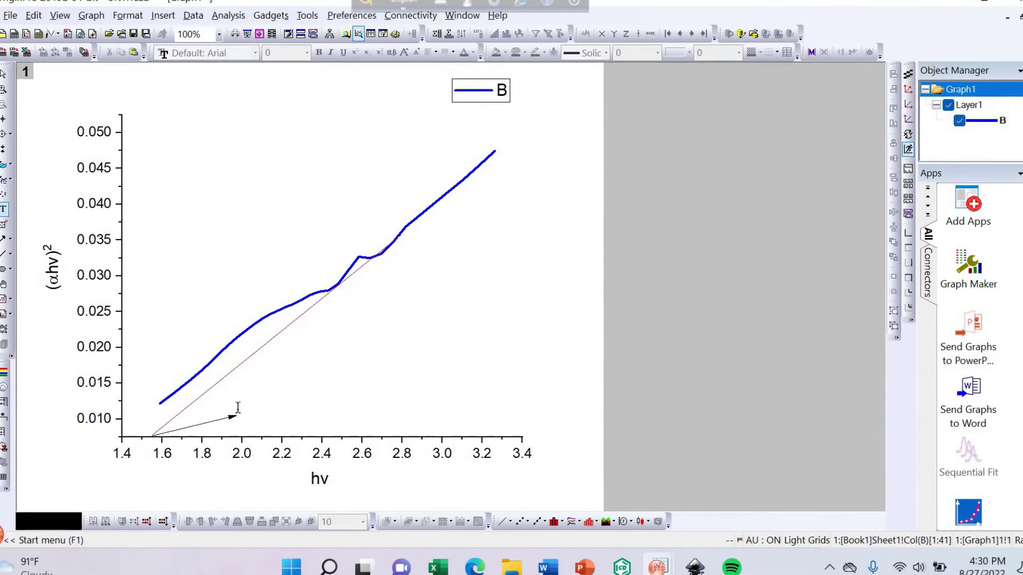
{"action": "left_click", "coordinate": [241, 418]}
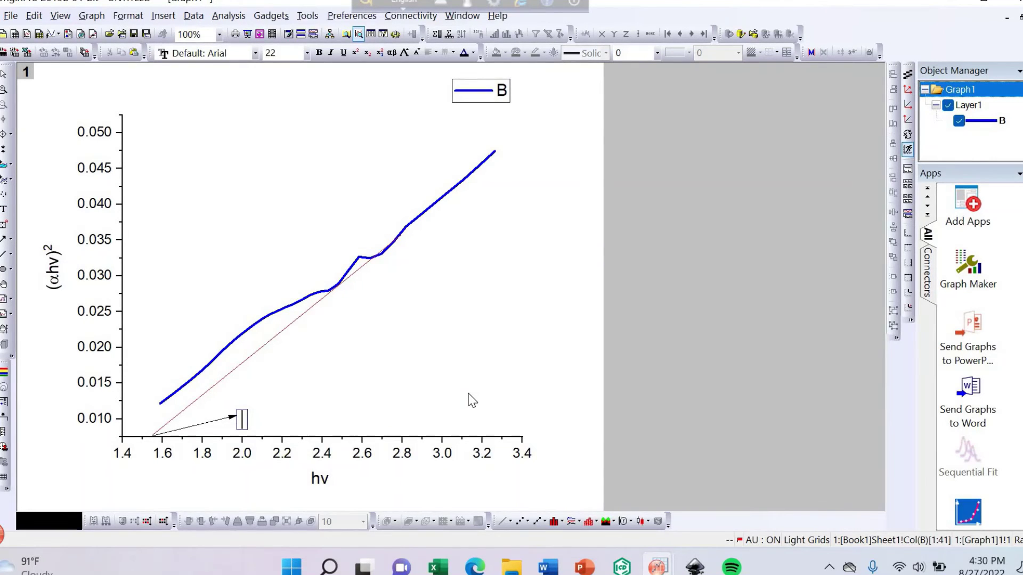
{"action": "type", "text": "1,55"}
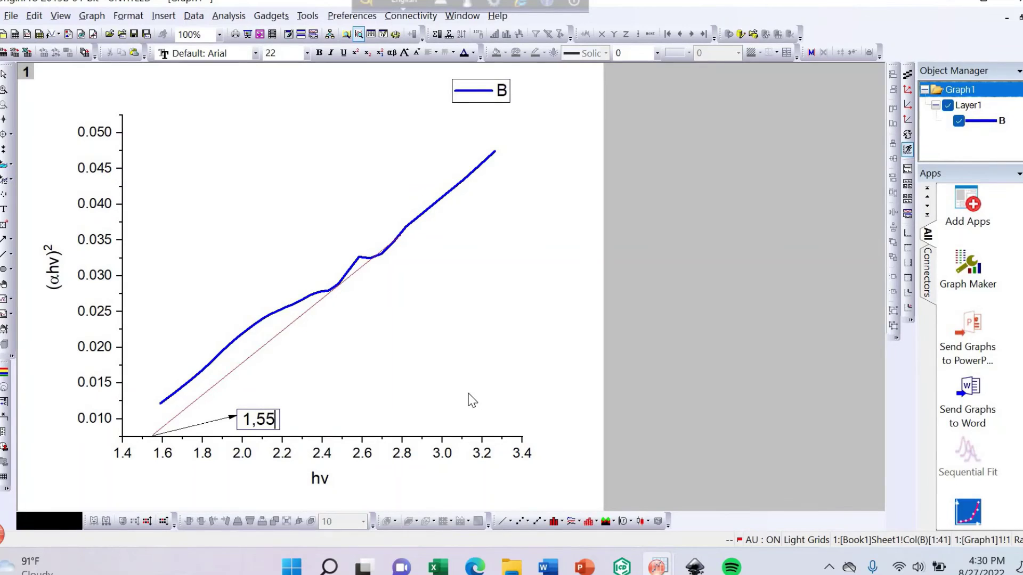
{"action": "key", "text": "BackSpace"}
{"action": "key", "text": "BackSpace"}
{"action": "key", "text": "BackSpace"}
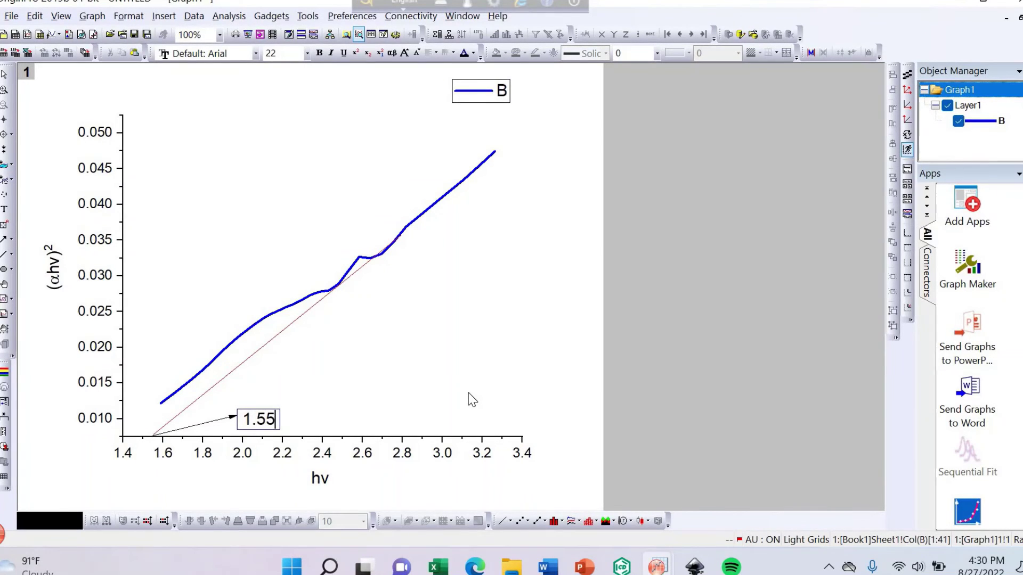
{"action": "type", "text": ".55 "}
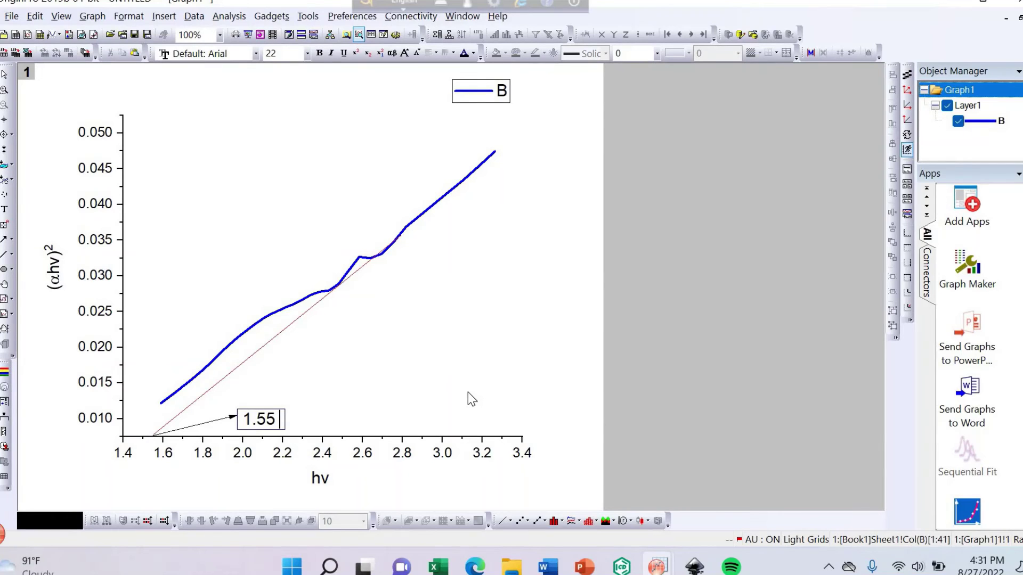
{"action": "type", "text": "eV"}
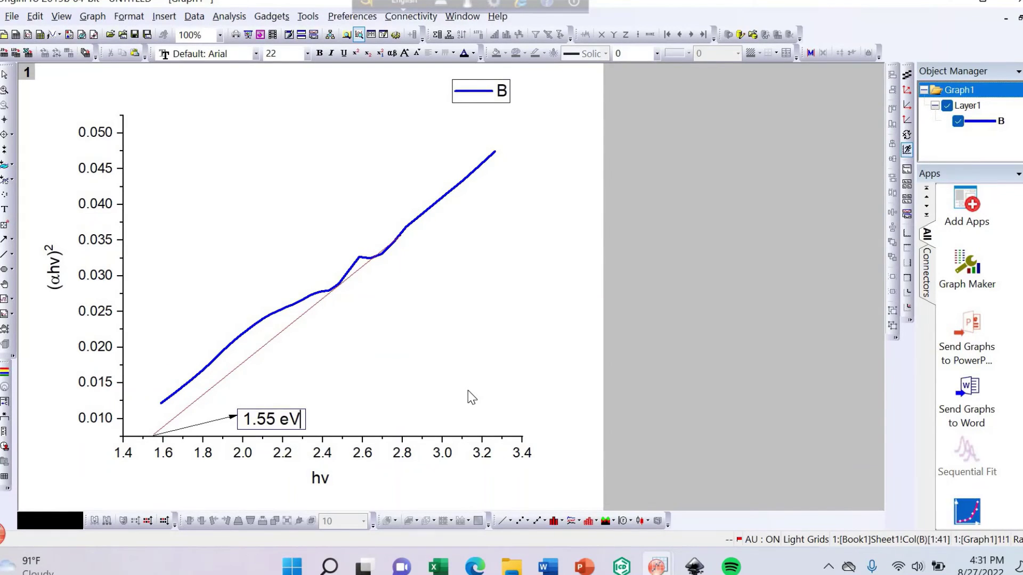
{"action": "left_click", "coordinate": [386, 352]}
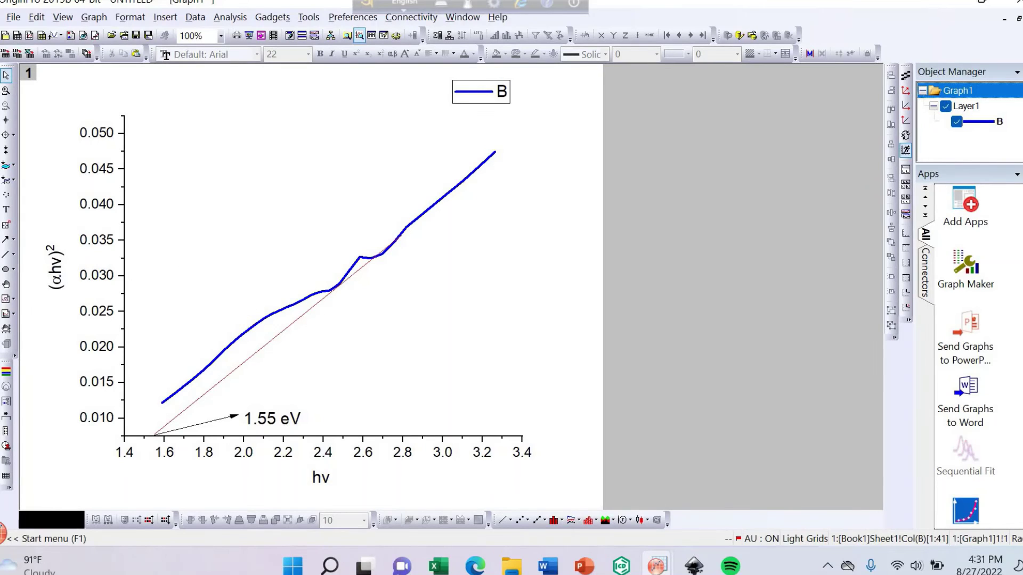
Step: Close the graph project without saving and dismiss the script error
{"action": "left_click", "coordinate": [1014, 2]}
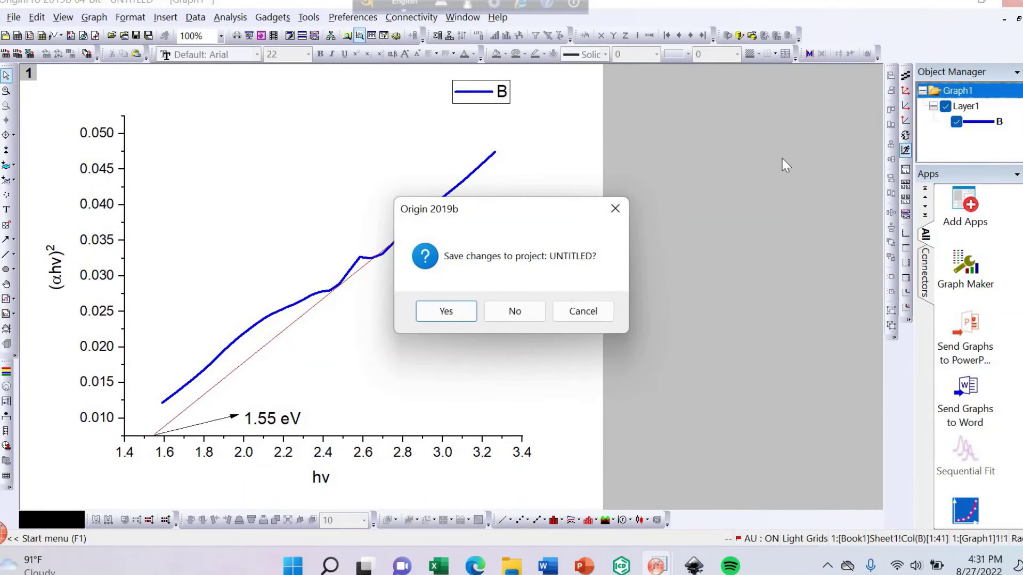
{"action": "left_click", "coordinate": [523, 311]}
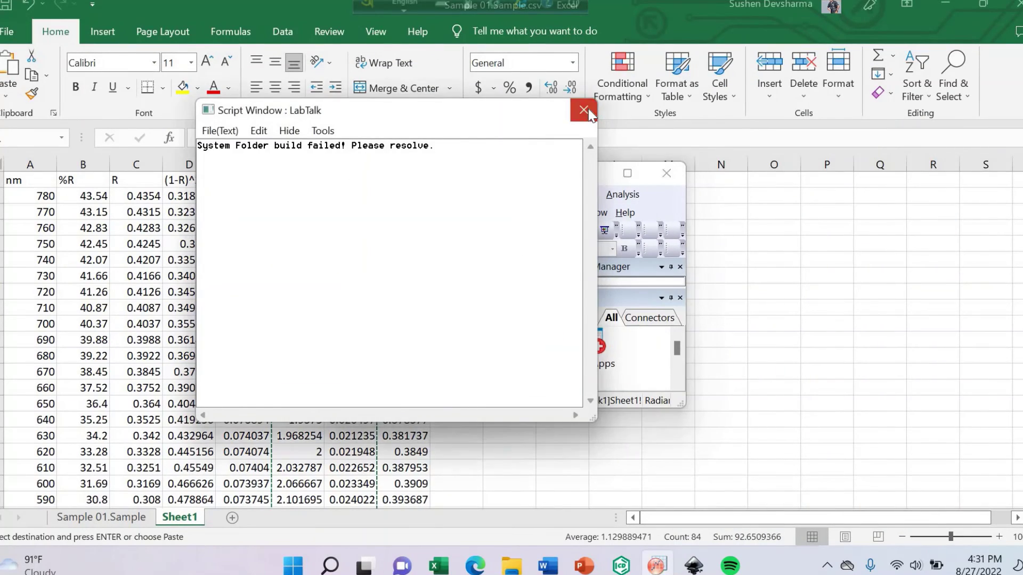
{"action": "left_click", "coordinate": [588, 110]}
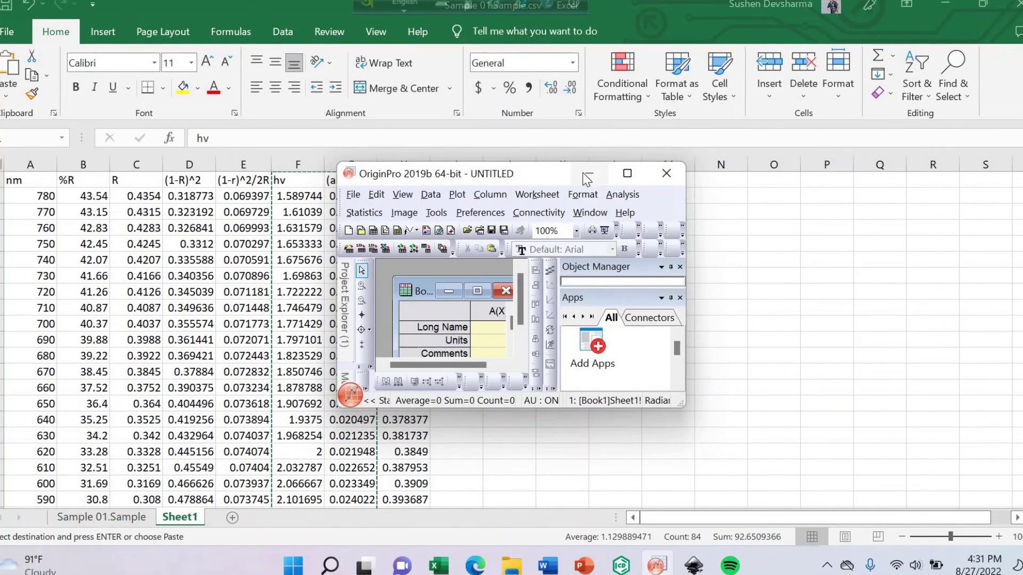
Step: Maximize OriginPro and the empty Book1 worksheet, then minimize Origin to Excel
{"action": "left_click", "coordinate": [627, 174]}
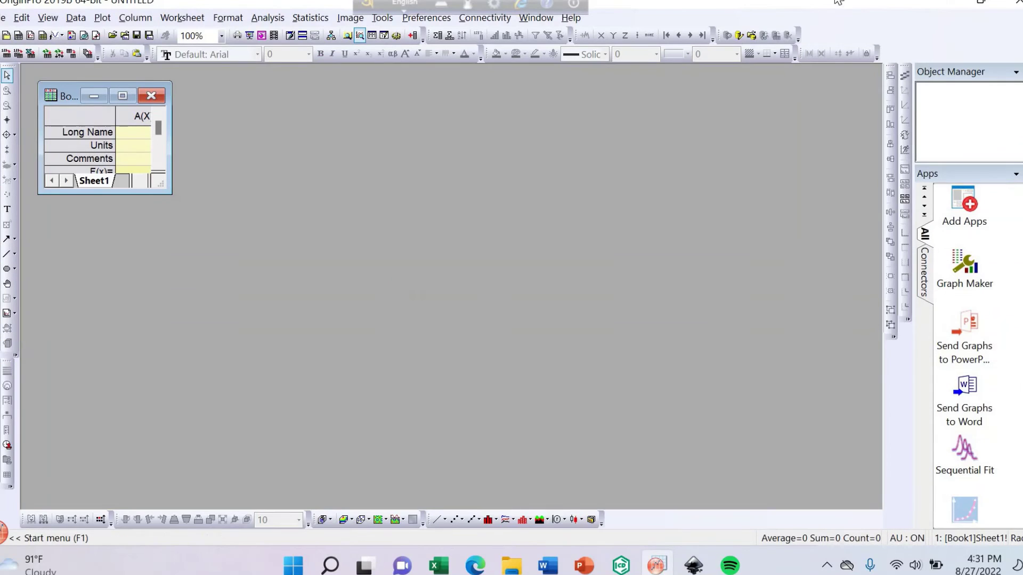
{"action": "left_click", "coordinate": [122, 96]}
{"action": "left_click", "coordinate": [945, 3]}
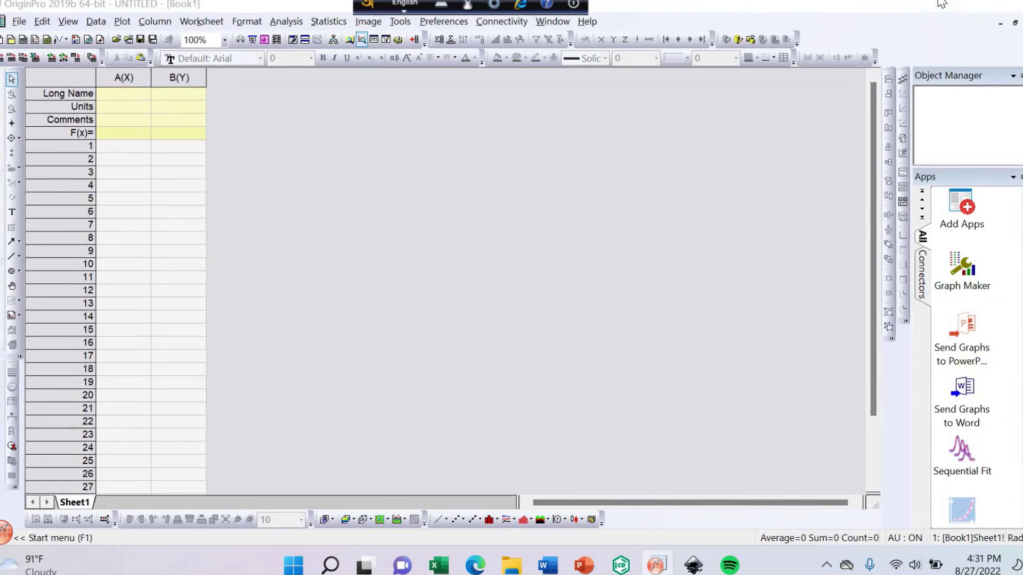
{"action": "left_click", "coordinate": [503, 248]}
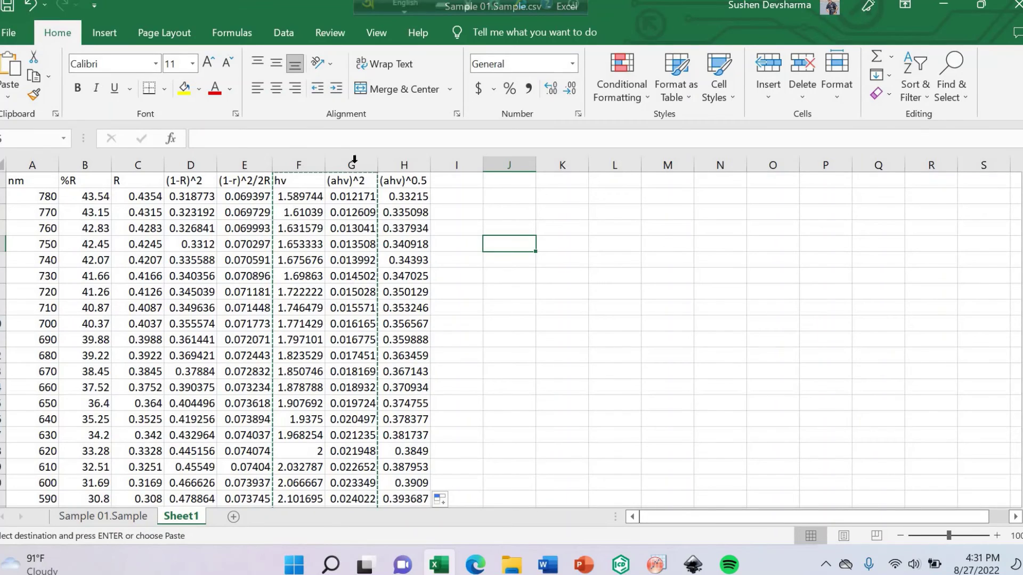
Step: Copy Excel's hv column F into Origin Book1 column A
{"action": "left_click", "coordinate": [296, 166]}
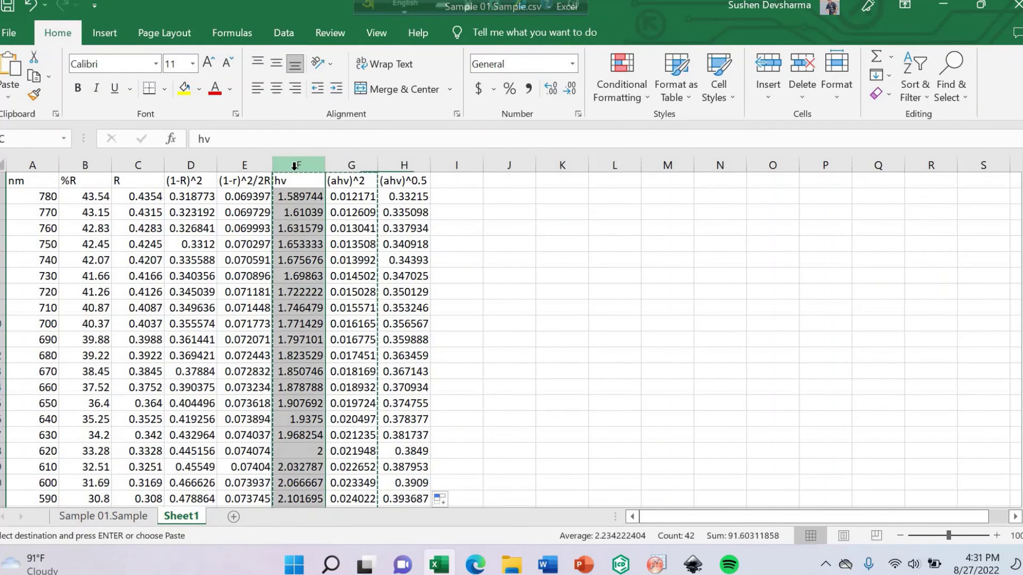
{"action": "right_click", "coordinate": [296, 176]}
{"action": "left_click", "coordinate": [327, 230]}
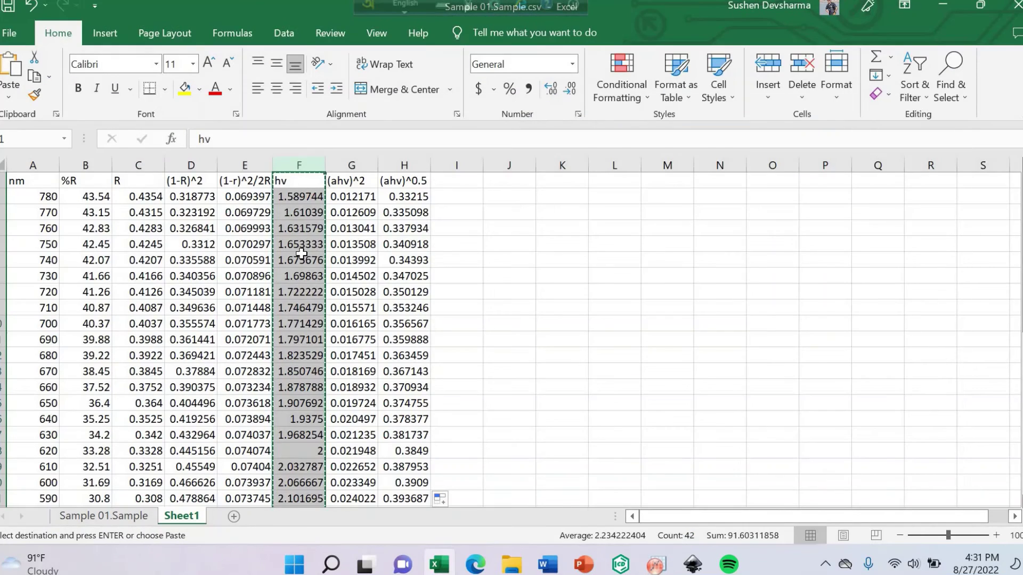
{"action": "left_click", "coordinate": [657, 563]}
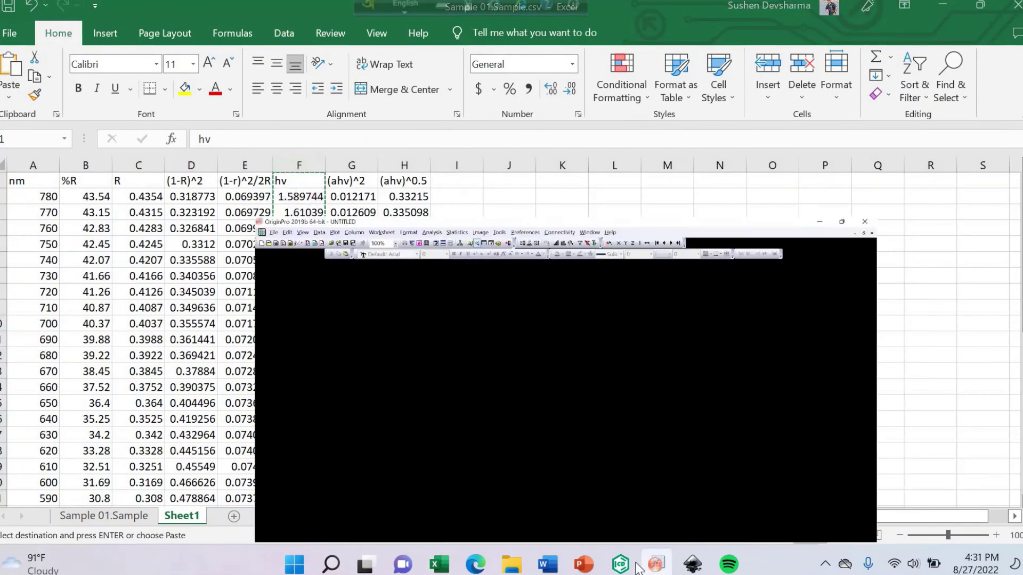
{"action": "left_click", "coordinate": [118, 132]}
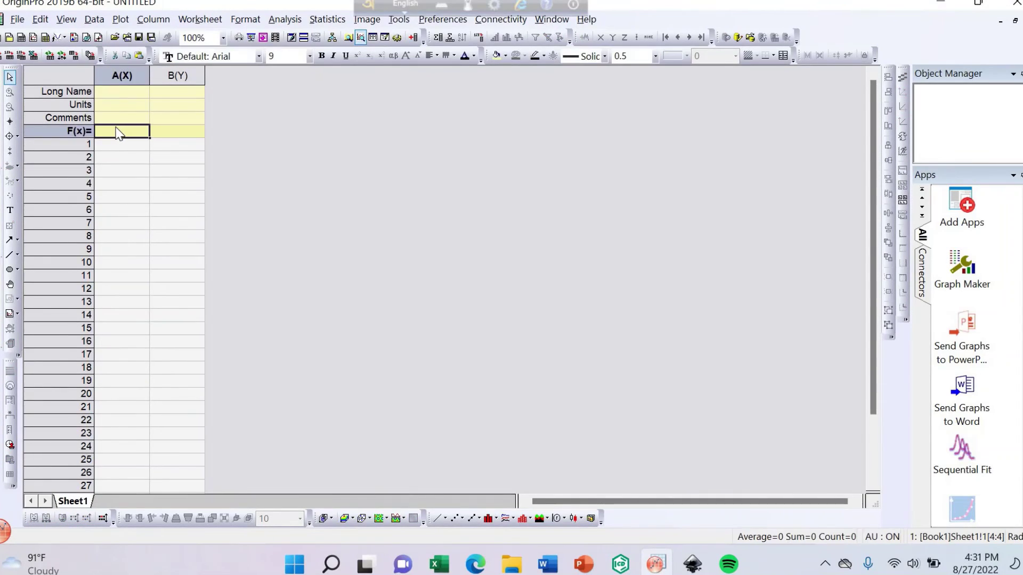
{"action": "key", "text": "ctrl+v"}
{"action": "left_click", "coordinate": [169, 133]}
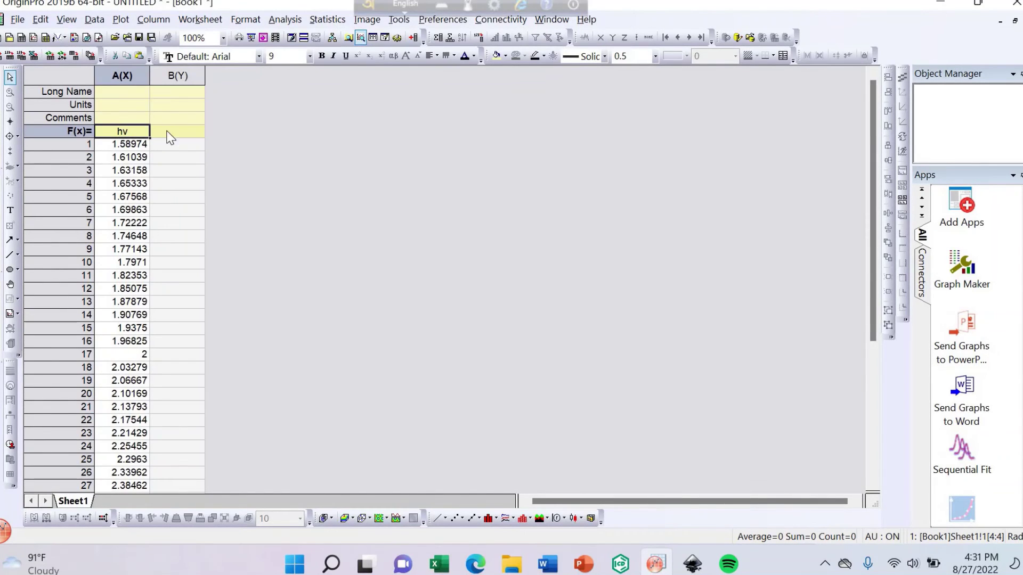
Step: Copy Excel's (ahv)^0.5 column H into Origin column B
{"action": "left_click", "coordinate": [440, 564]}
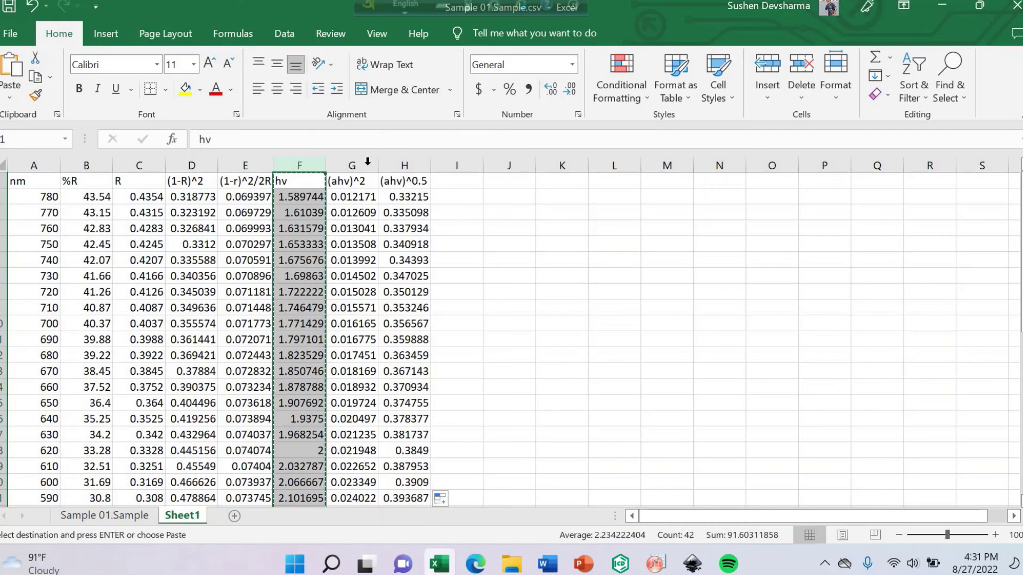
{"action": "left_click", "coordinate": [406, 167]}
{"action": "right_click", "coordinate": [404, 169]}
{"action": "left_click", "coordinate": [439, 231]}
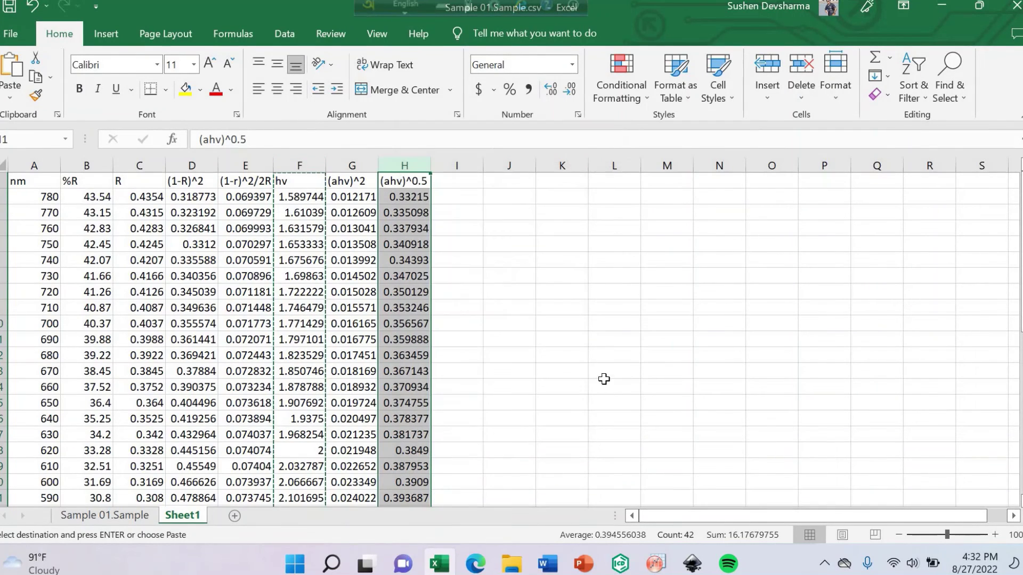
{"action": "left_click", "coordinate": [656, 570]}
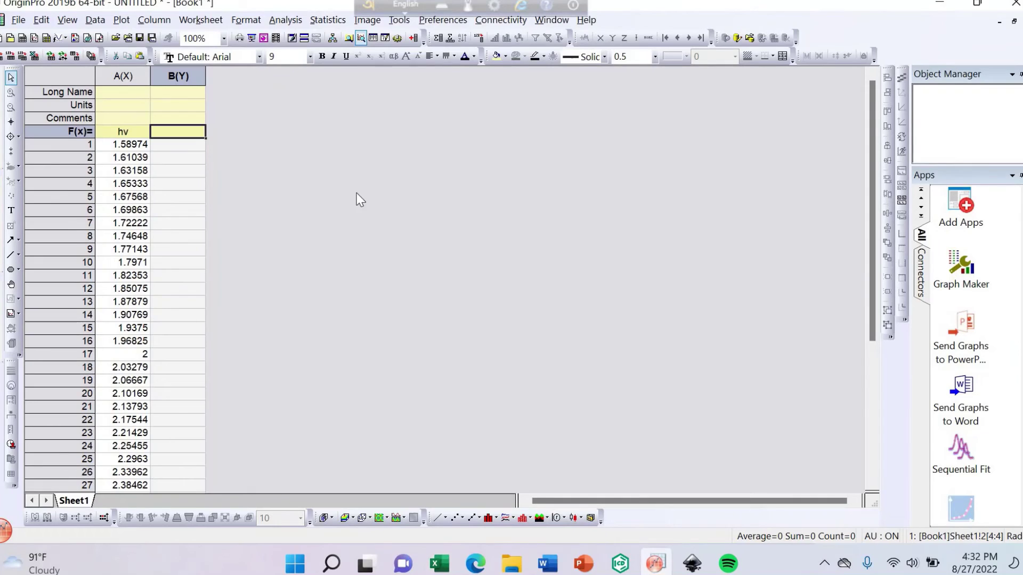
{"action": "key", "text": "ctrl+v"}
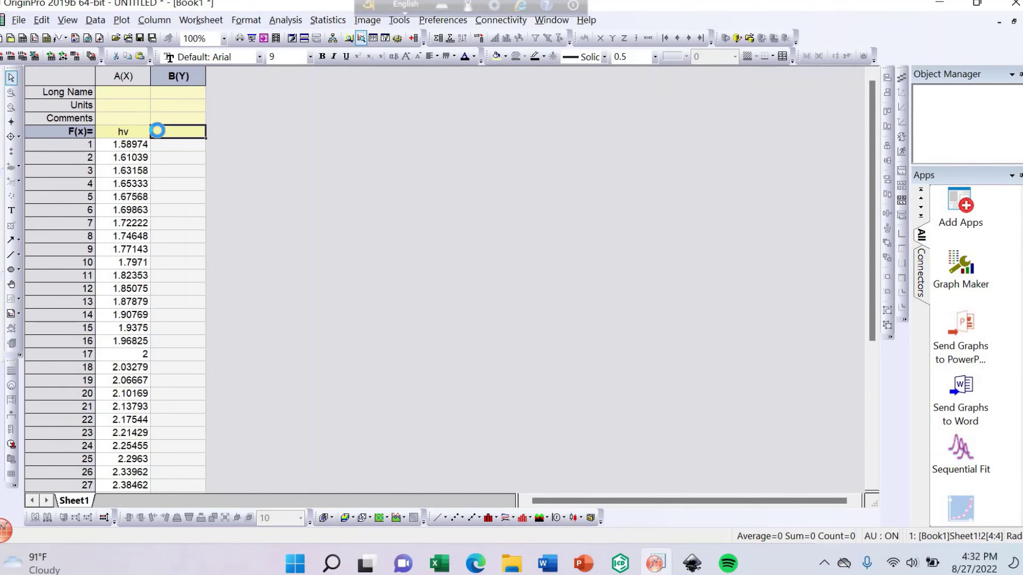
Step: Plot column B against A as a line graph
{"action": "left_click", "coordinate": [296, 156]}
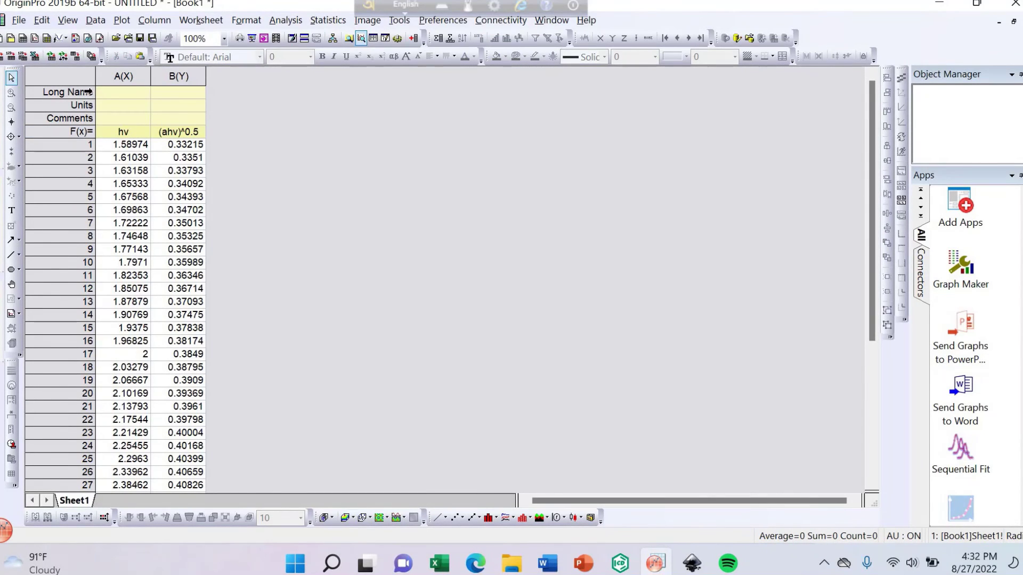
{"action": "left_click", "coordinate": [79, 73]}
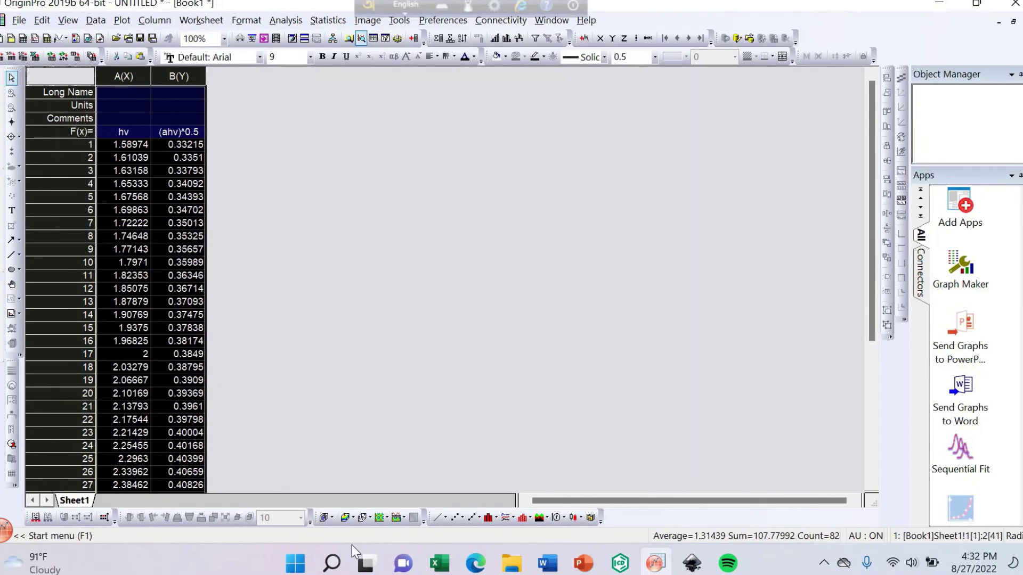
{"action": "left_click", "coordinate": [438, 518]}
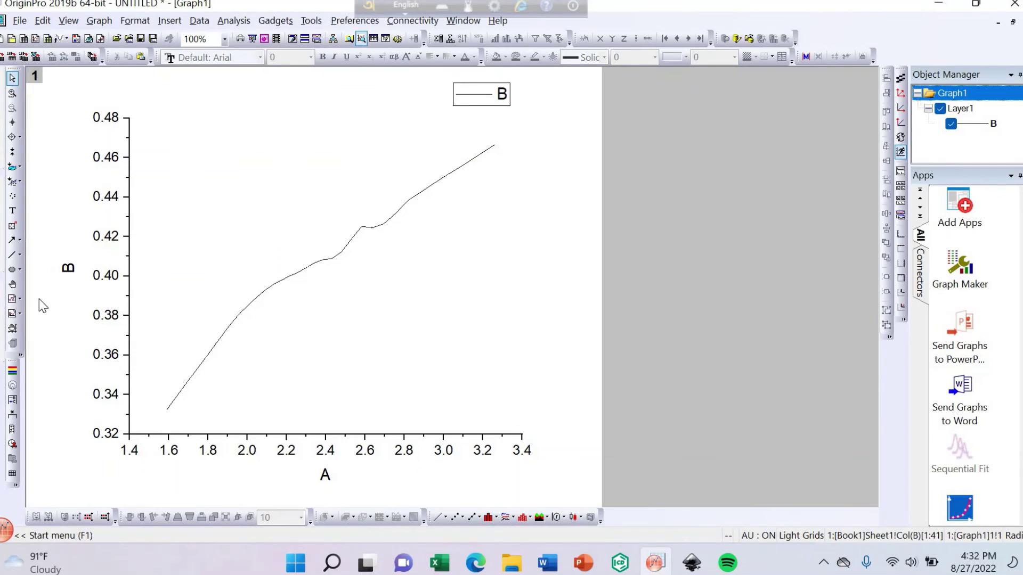
Step: With the Line Tool, draw a tangent from the curve near hv 2.7 to the axis near 1.47
{"action": "left_click", "coordinate": [14, 258]}
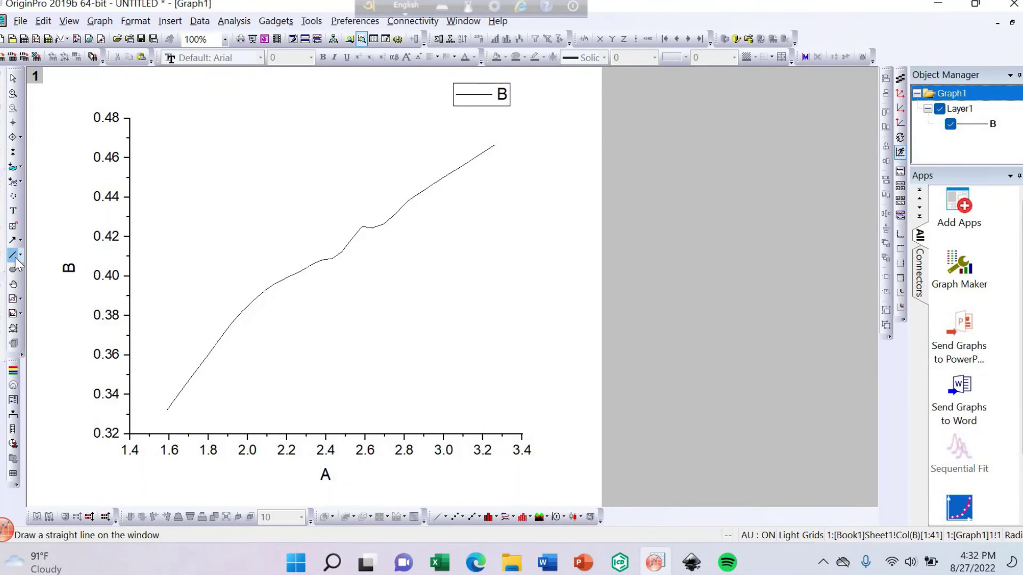
{"action": "left_click", "coordinate": [20, 257]}
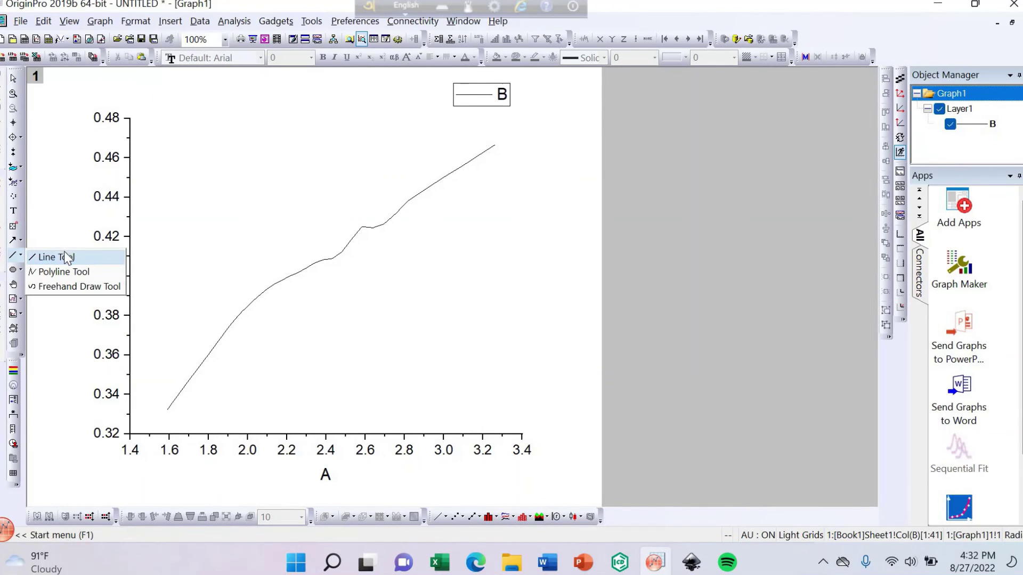
{"action": "left_click", "coordinate": [67, 258]}
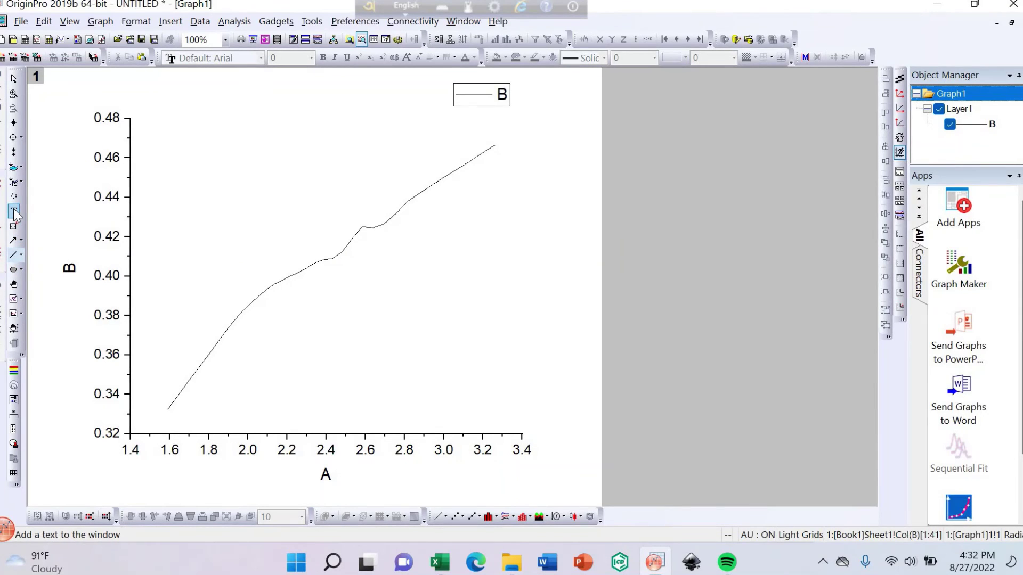
{"action": "left_click", "coordinate": [383, 218]}
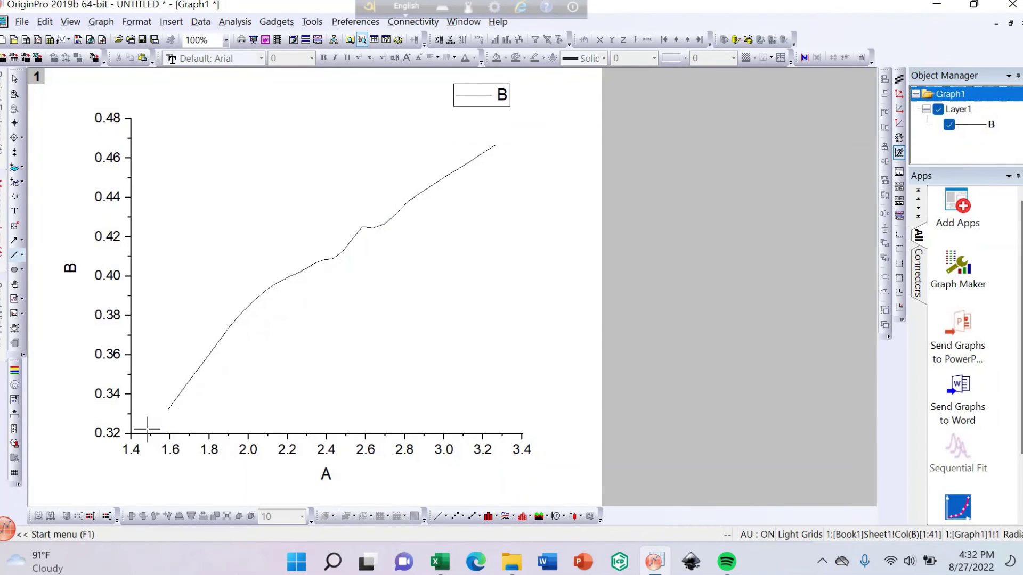
{"action": "left_click_drag", "start_coordinate": [140, 405], "coordinate": [153, 436]}
{"action": "left_click_drag", "start_coordinate": [145, 432], "coordinate": [146, 433]}
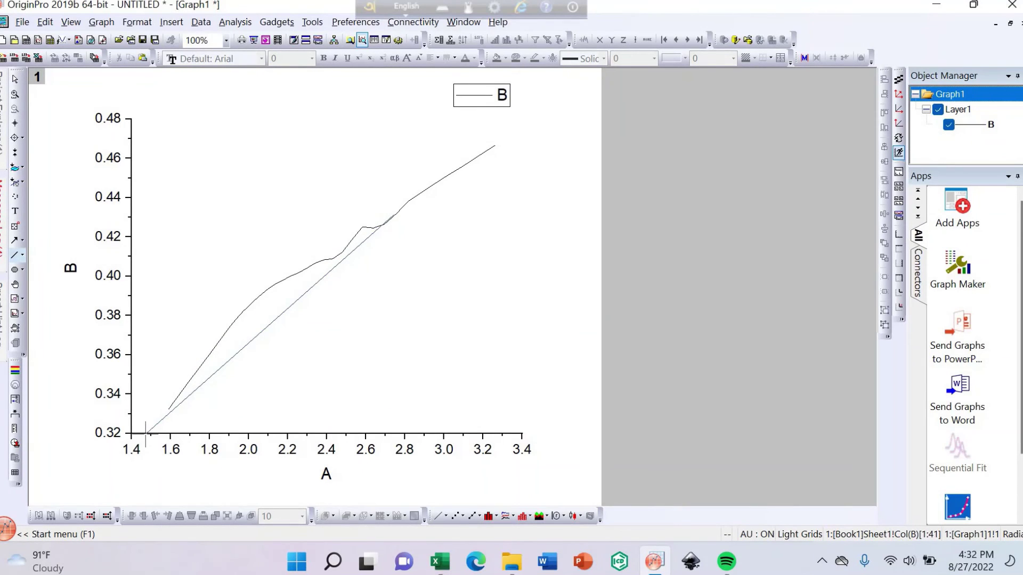
{"action": "left_click", "coordinate": [388, 221]}
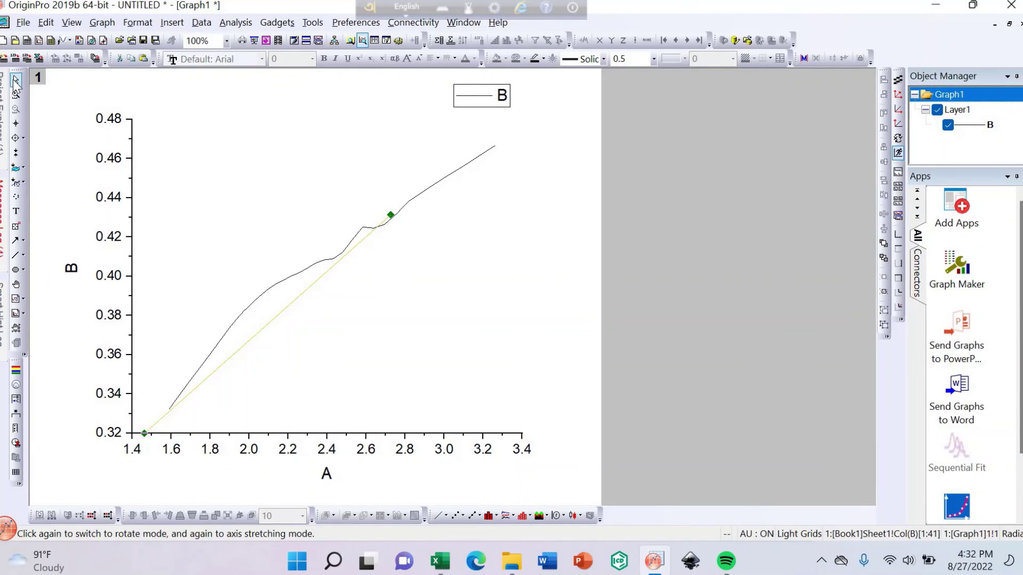
Step: Set curve B's line width to 3 in Plot Details
{"action": "double_click", "coordinate": [305, 268]}
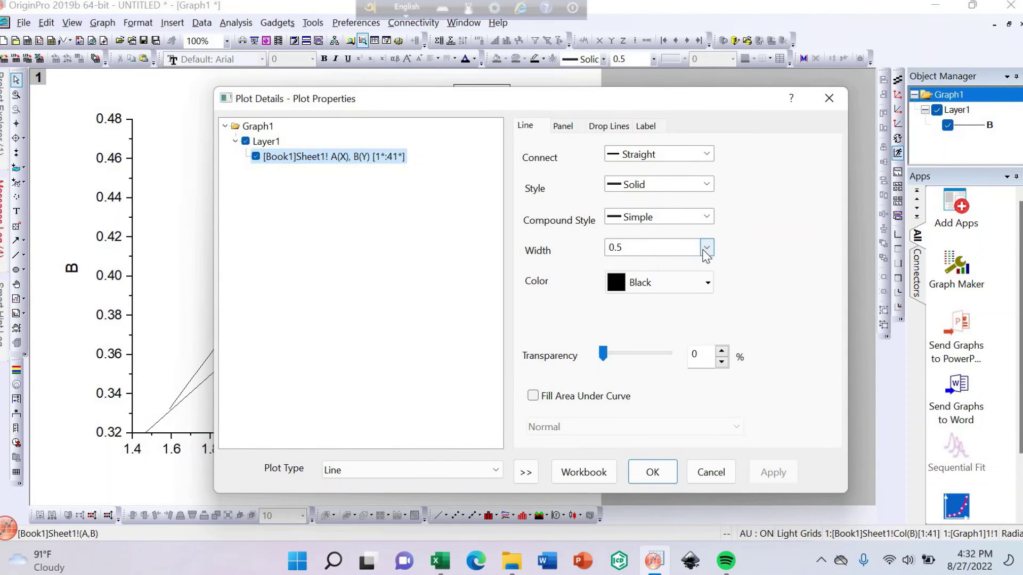
{"action": "left_click", "coordinate": [707, 248]}
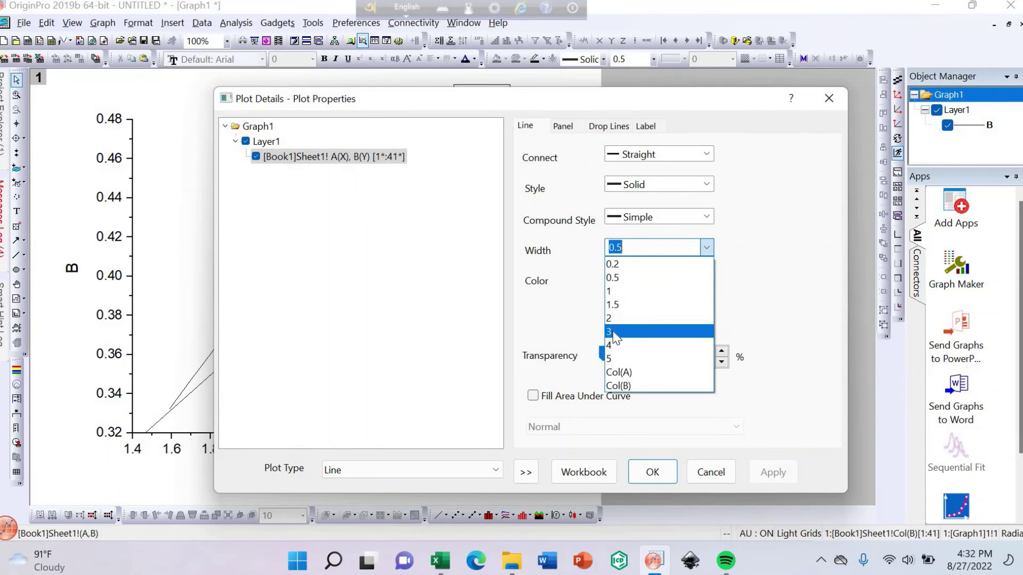
{"action": "left_click", "coordinate": [610, 332]}
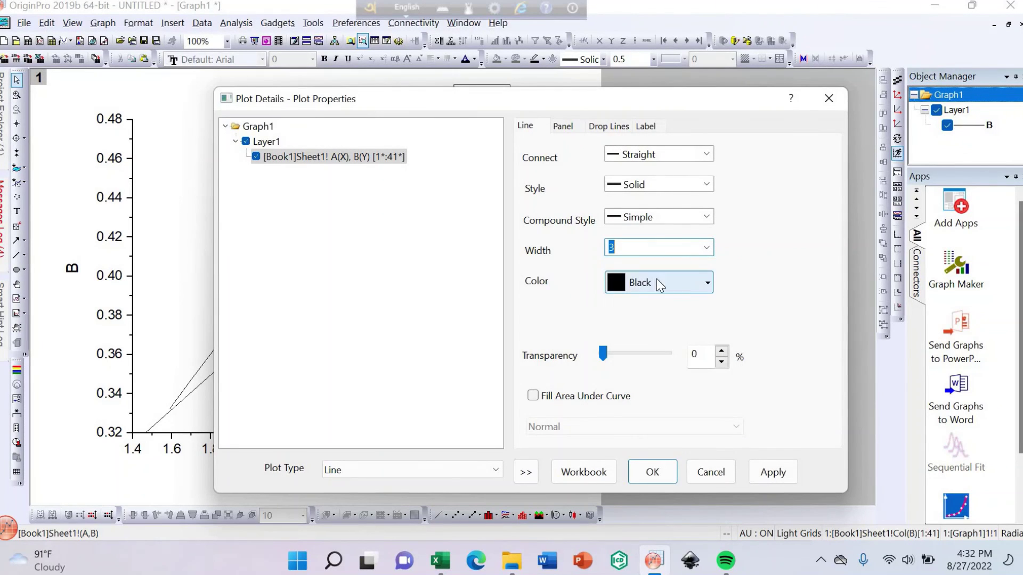
{"action": "left_click", "coordinate": [708, 284]}
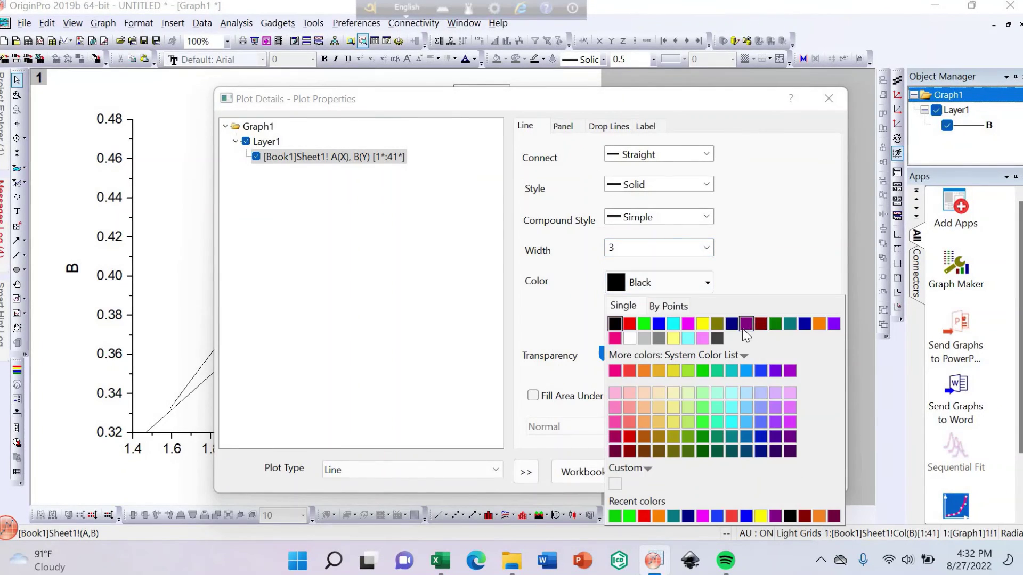